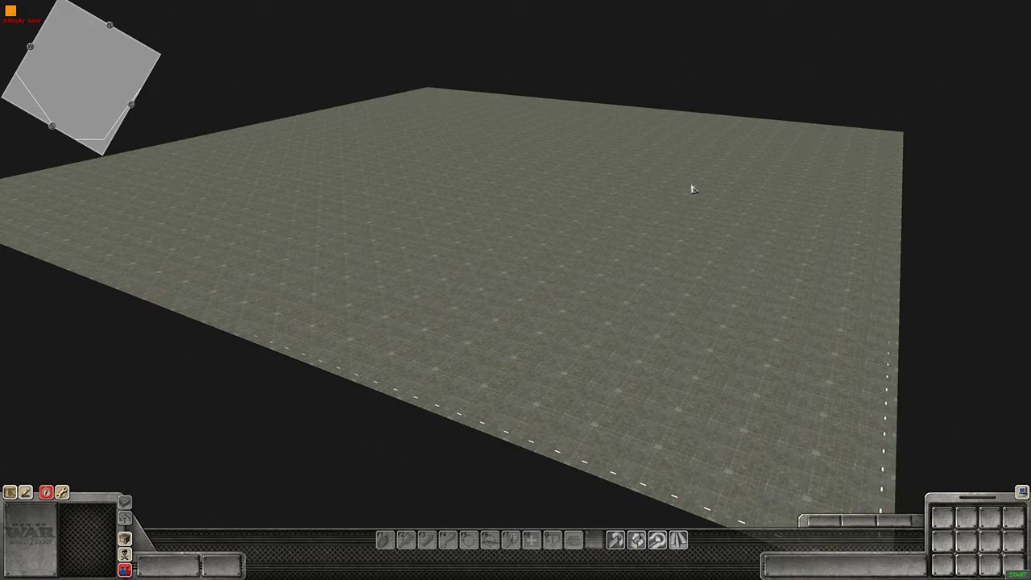
Step: Open the mission editor and switch it to entity placement on the empty map
middle_drag(570, 186, 609, 164)
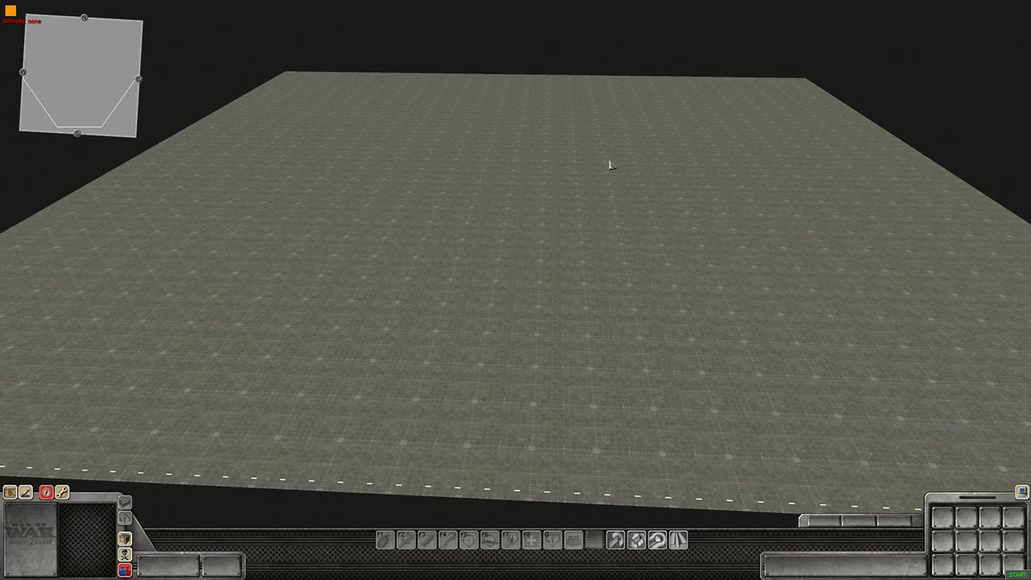
middle_drag(596, 184, 504, 198)
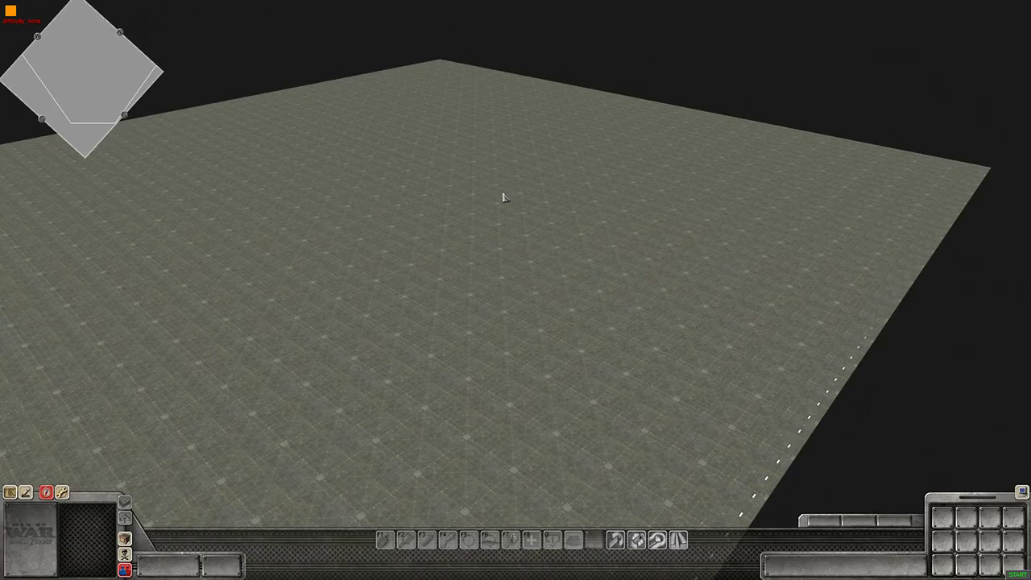
key(F2)
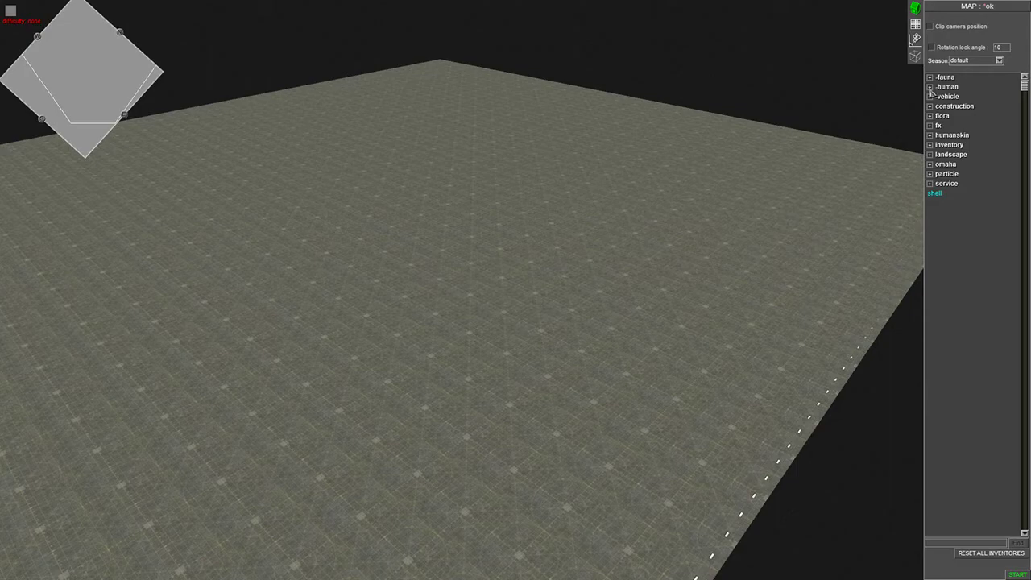
key(F3)
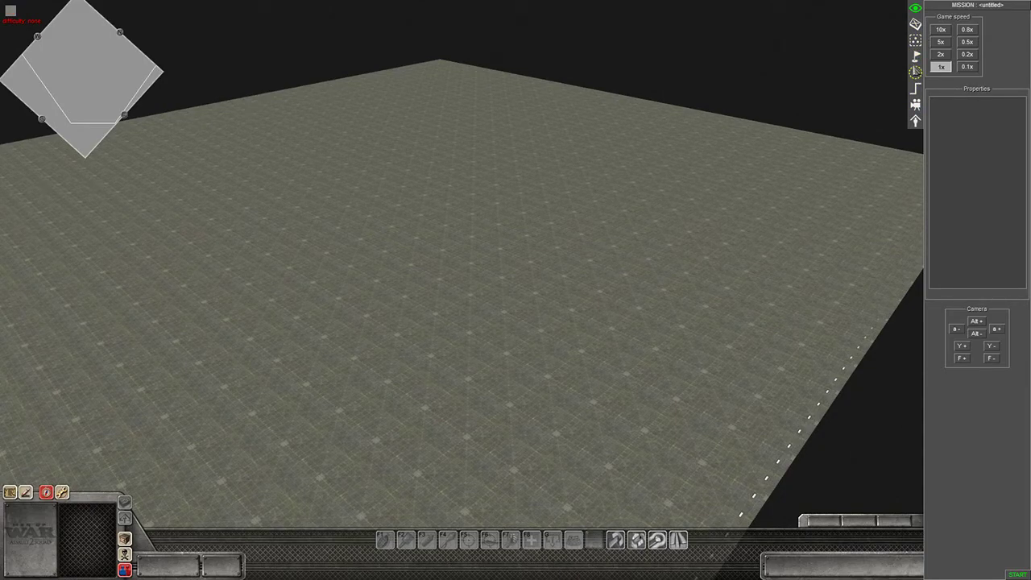
click(915, 24)
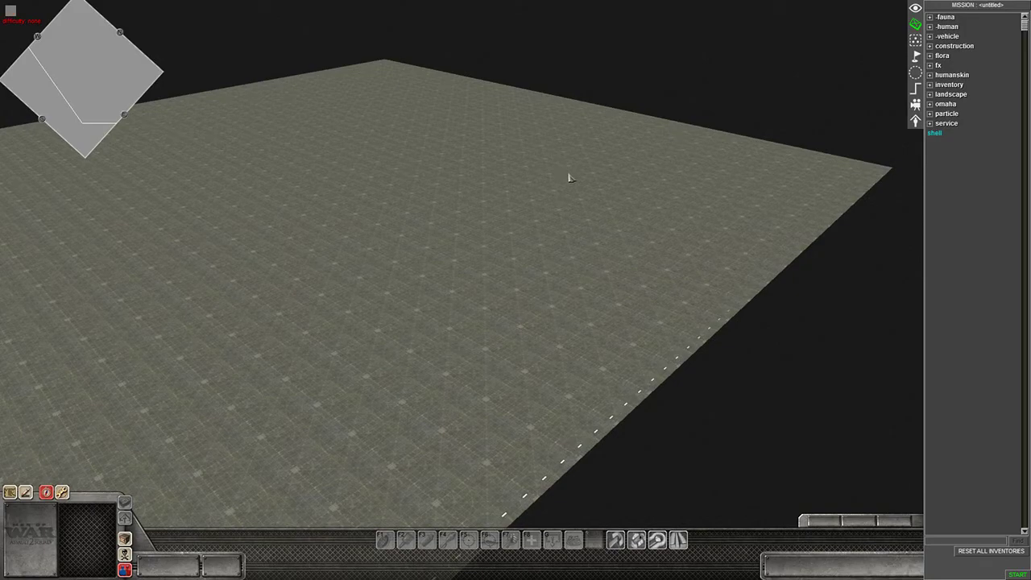
Step: Place two elite3 soldiers from the human mp eng category beside each other on the map
click(931, 27)
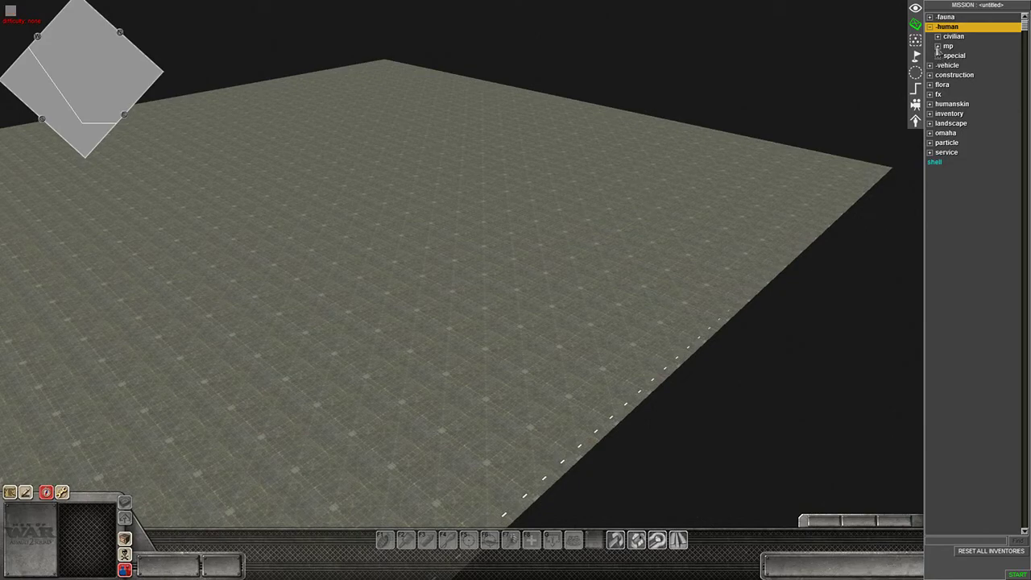
click(937, 47)
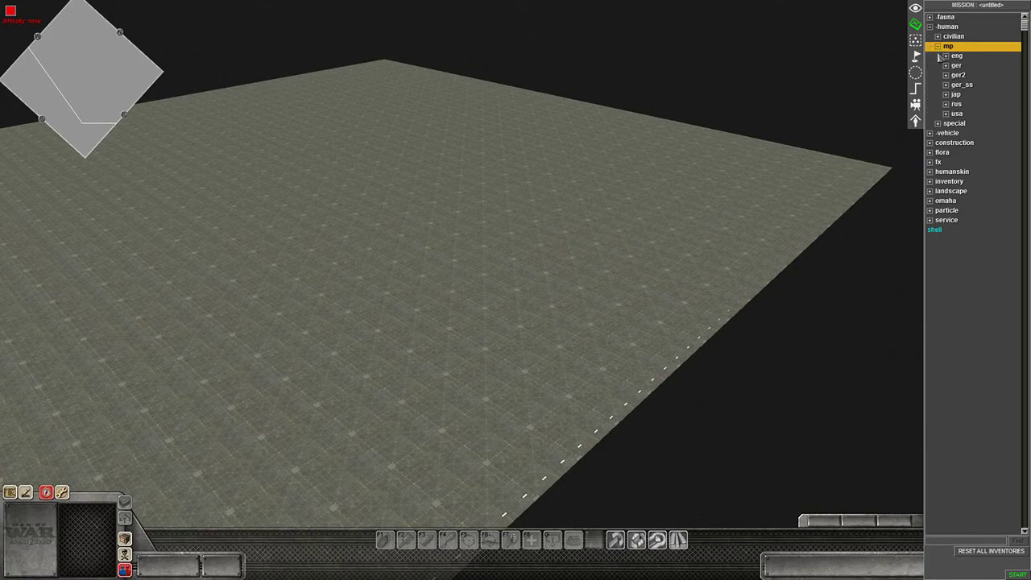
click(948, 114)
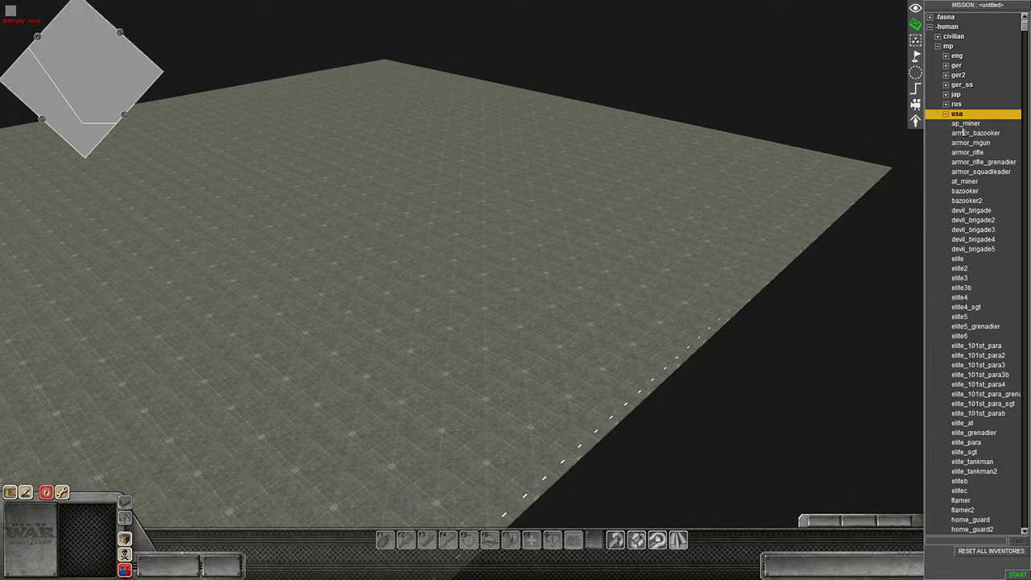
click(946, 114)
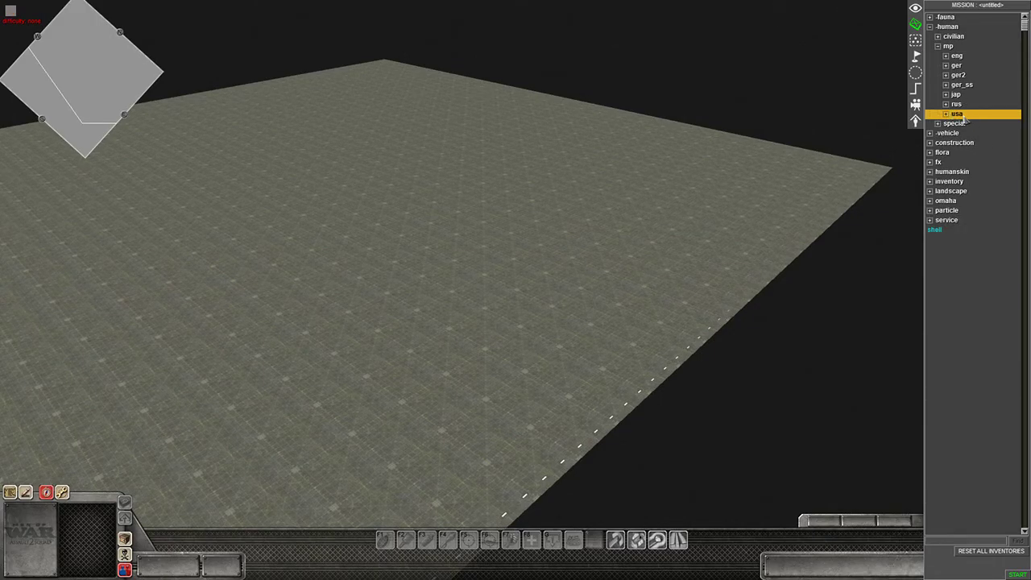
click(946, 56)
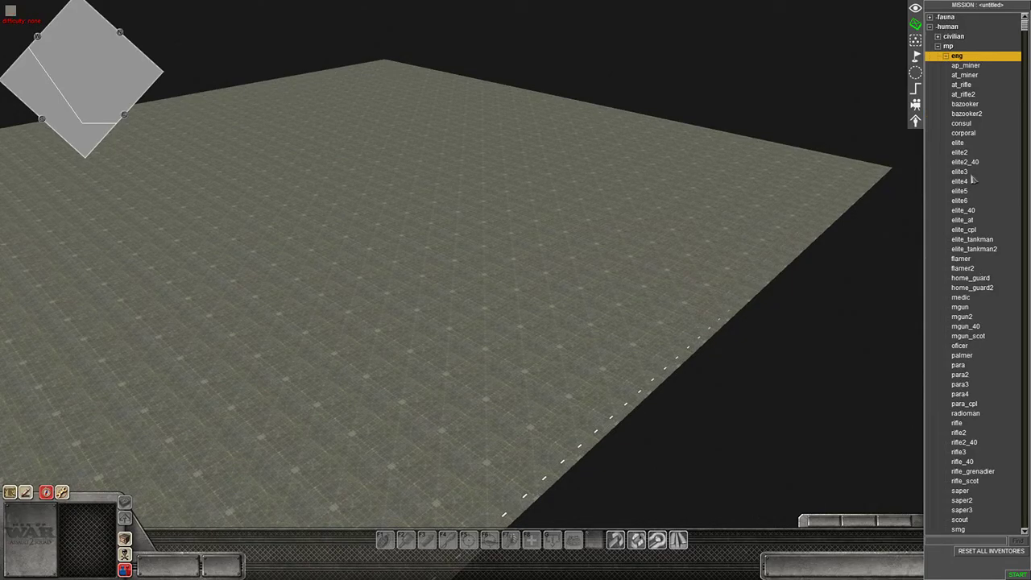
click(968, 173)
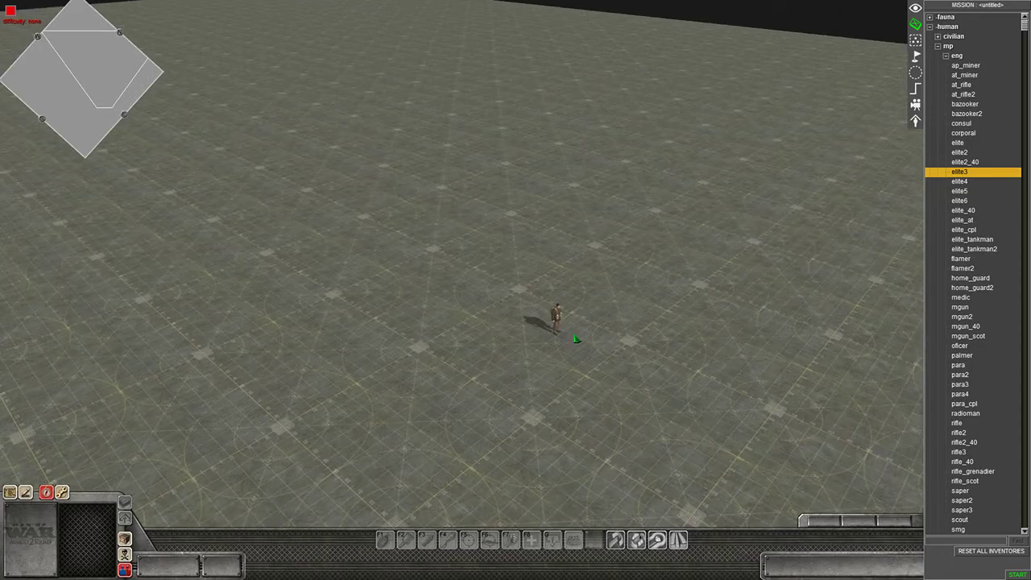
scroll(560, 338, up, 5)
scroll(560, 338, down, 5)
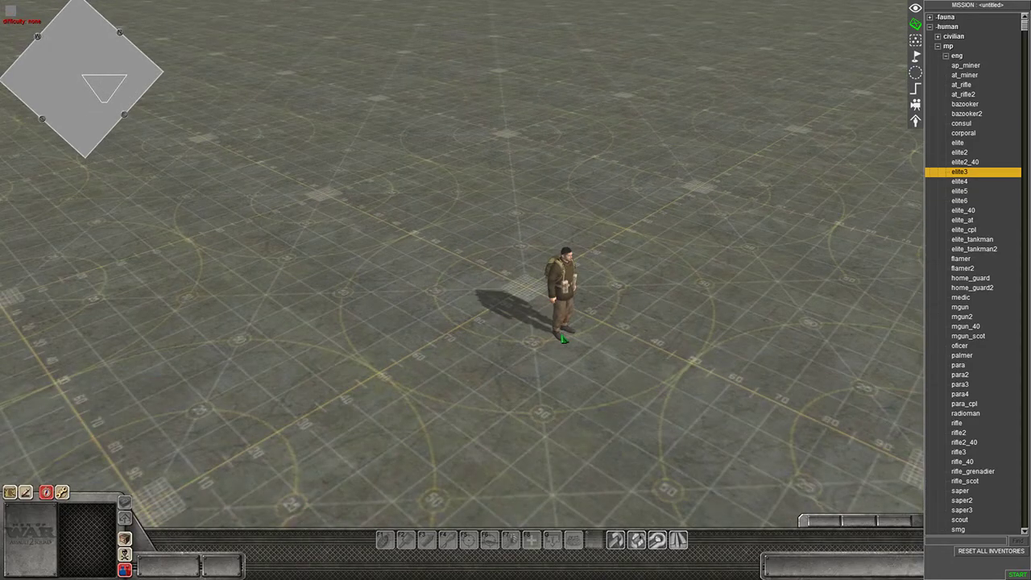
scroll(560, 338, up, 2)
click(707, 259)
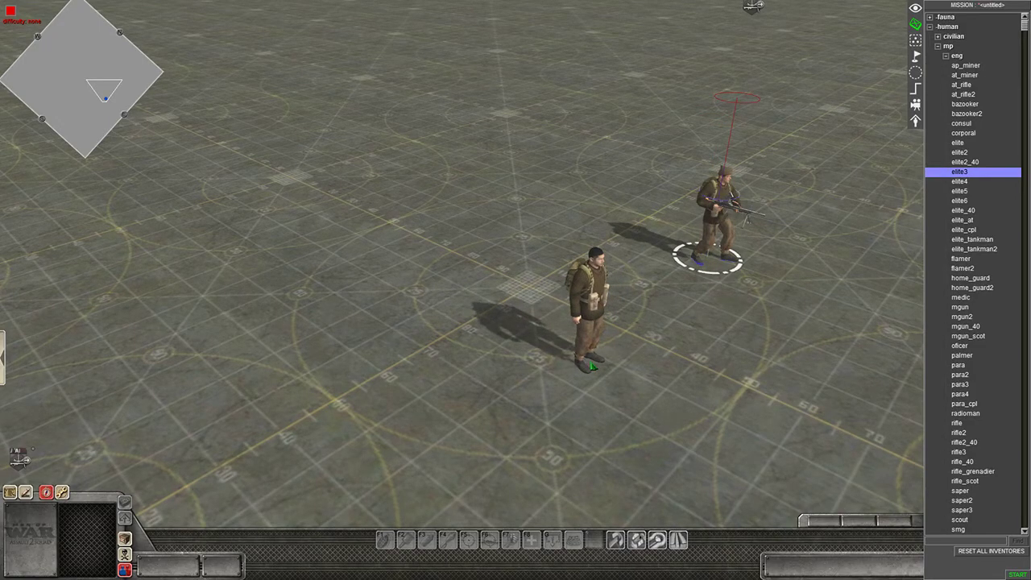
click(590, 363)
scroll(820, 226, down, 2)
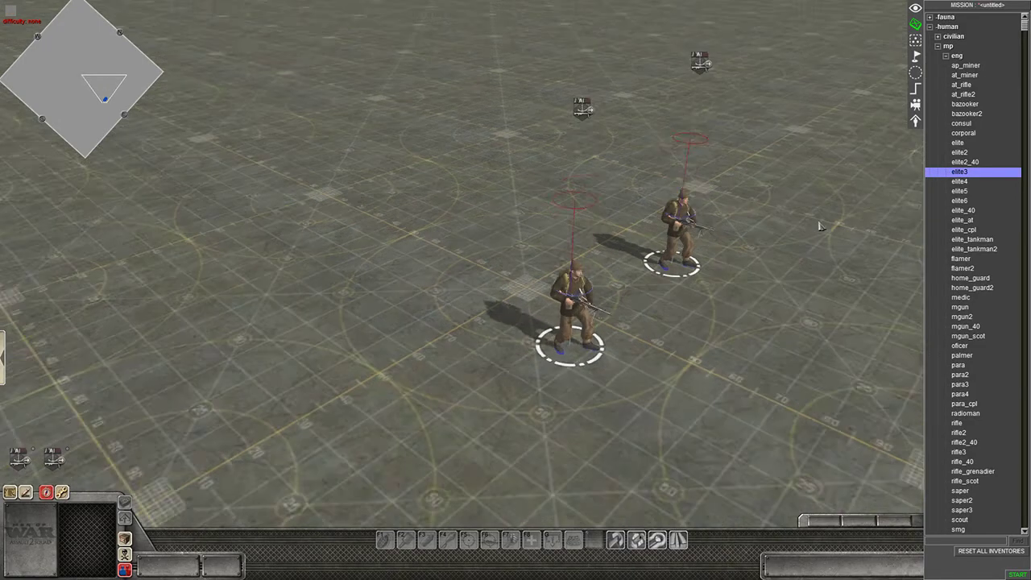
Step: Place two elite3 soldiers from the human mp ger category side by side, some distance from the English pair
scroll(819, 226, down, 3)
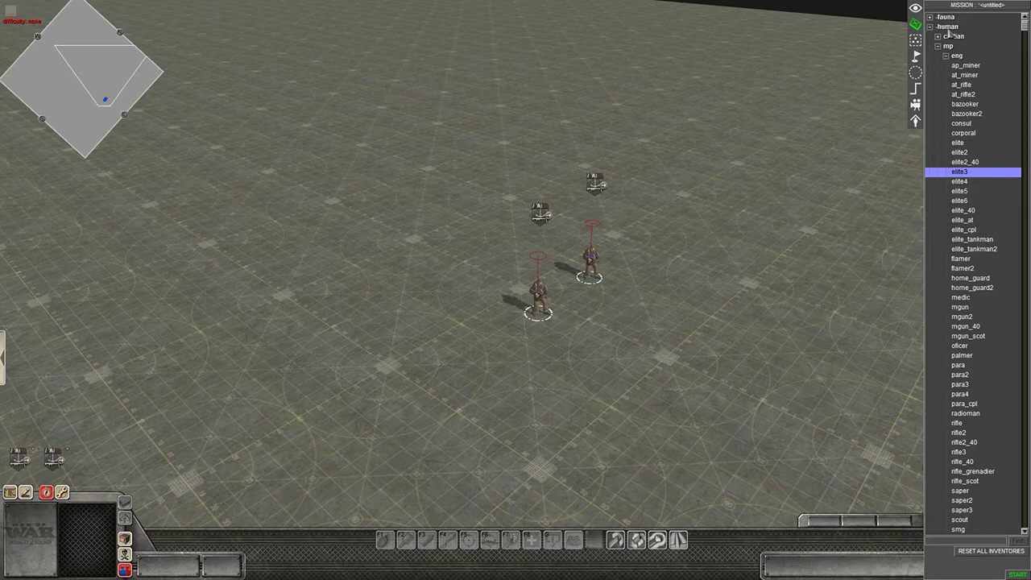
click(946, 55)
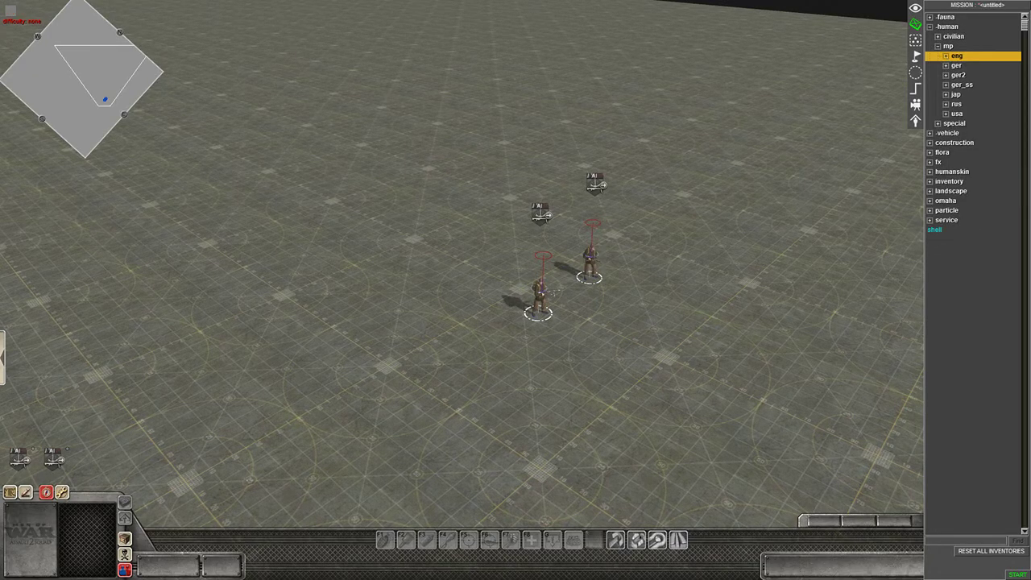
click(946, 76)
scroll(981, 258, down, 2)
scroll(981, 259, up, 2)
click(946, 75)
click(945, 66)
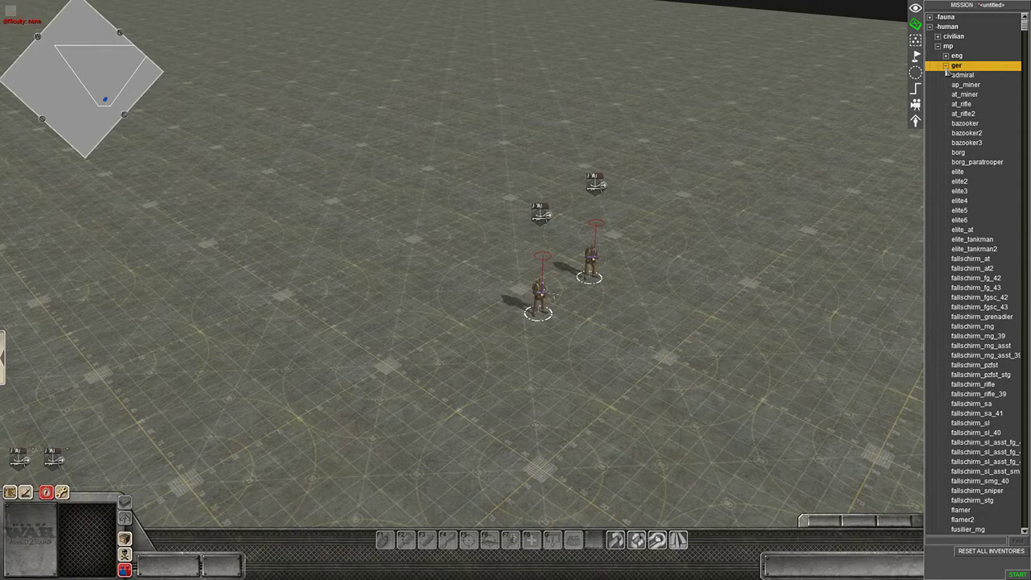
click(973, 192)
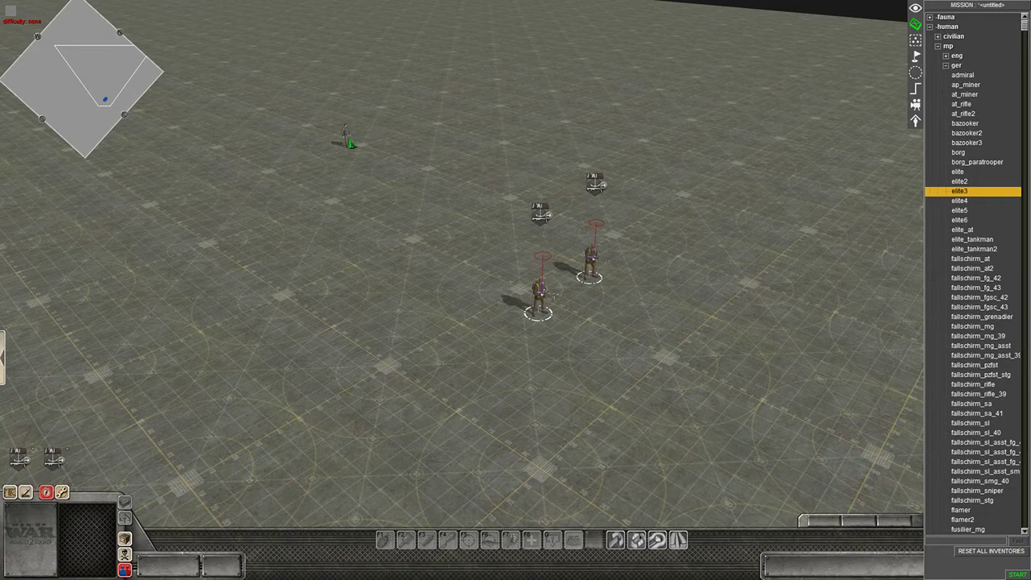
click(346, 145)
click(314, 156)
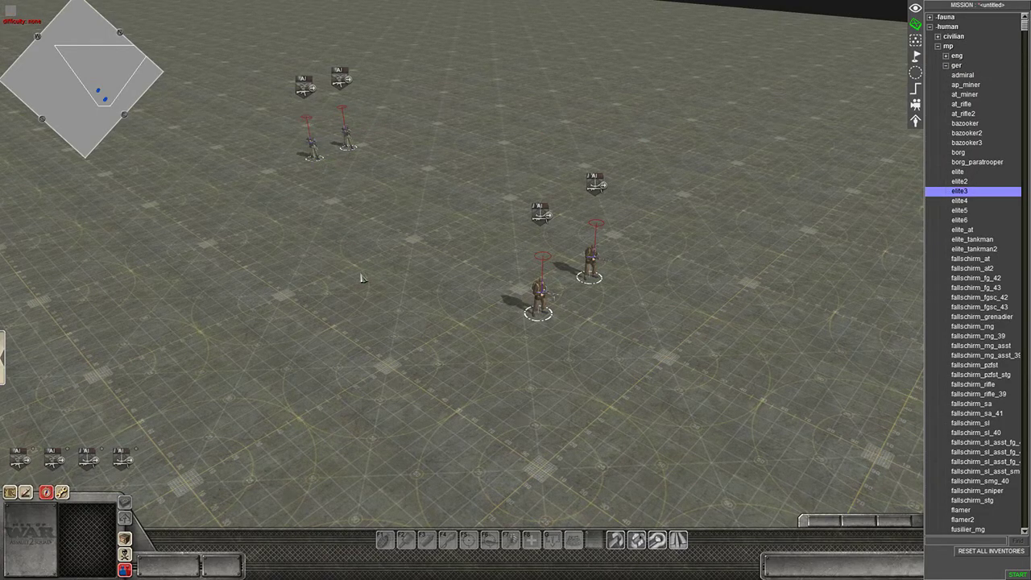
Step: Select the two English commandos, move them level with the German pair and turn them to face it
key(F1)
key(Up)
key(Left)
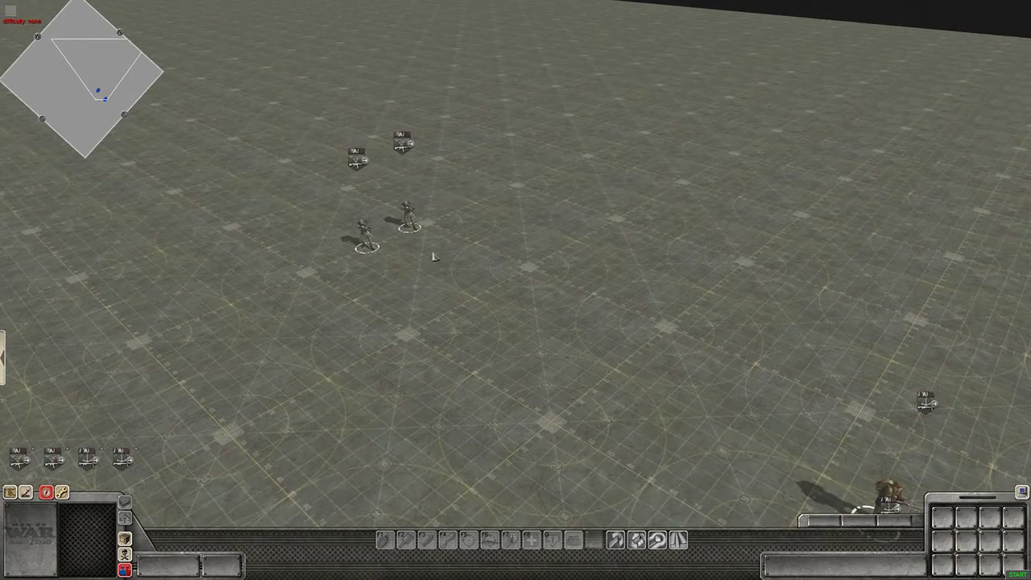
middle_drag(484, 232, 596, 231)
key(F1)
drag(810, 231, 917, 377)
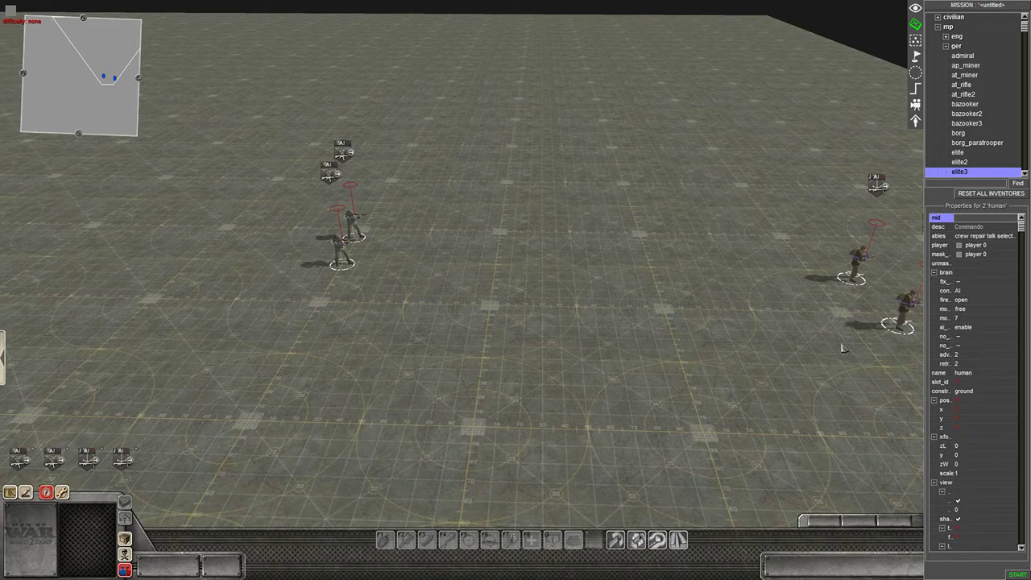
right_drag(815, 333, 918, 224)
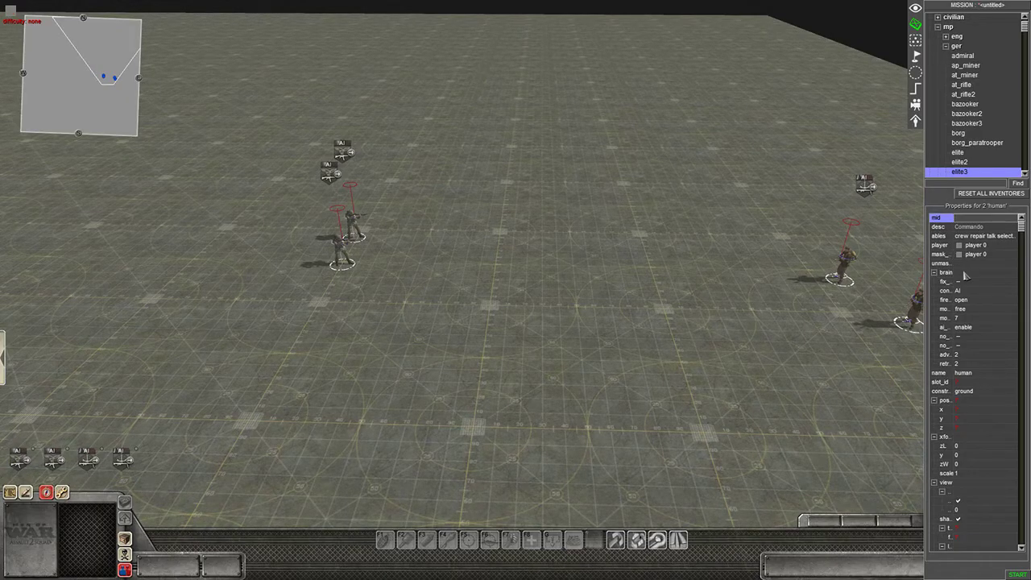
right_drag(733, 269, 727, 244)
drag(667, 241, 577, 202)
drag(654, 397, 518, 179)
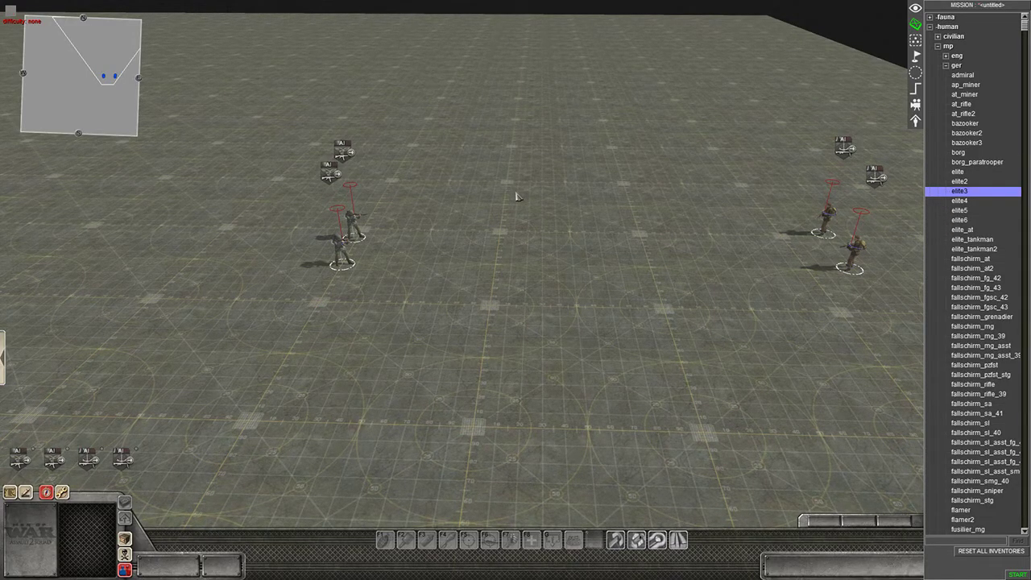
Step: Assign the two German paratroopers to player 1
drag(471, 81, 612, 307)
scroll(535, 298, up, 3)
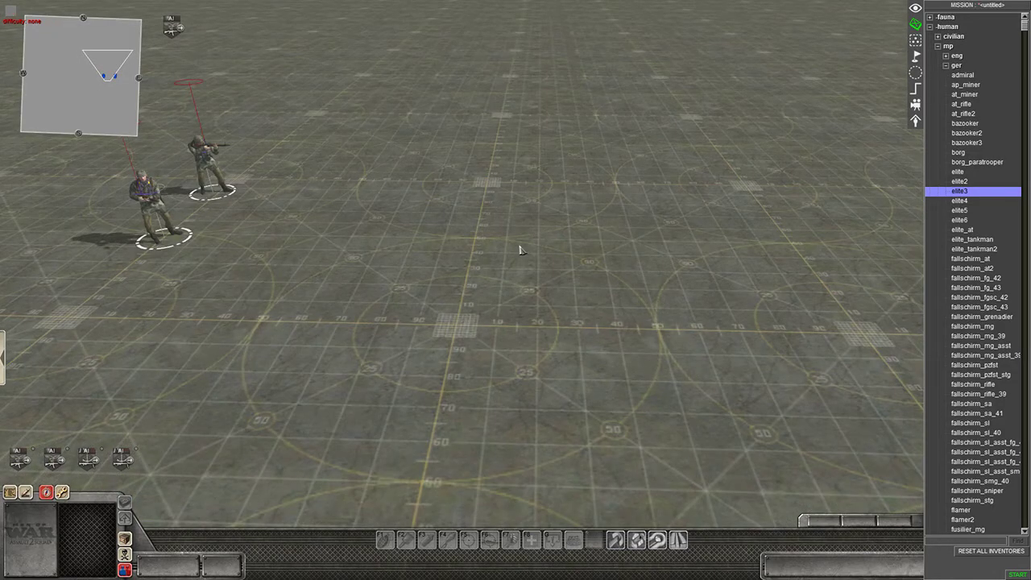
scroll(520, 250, down, 3)
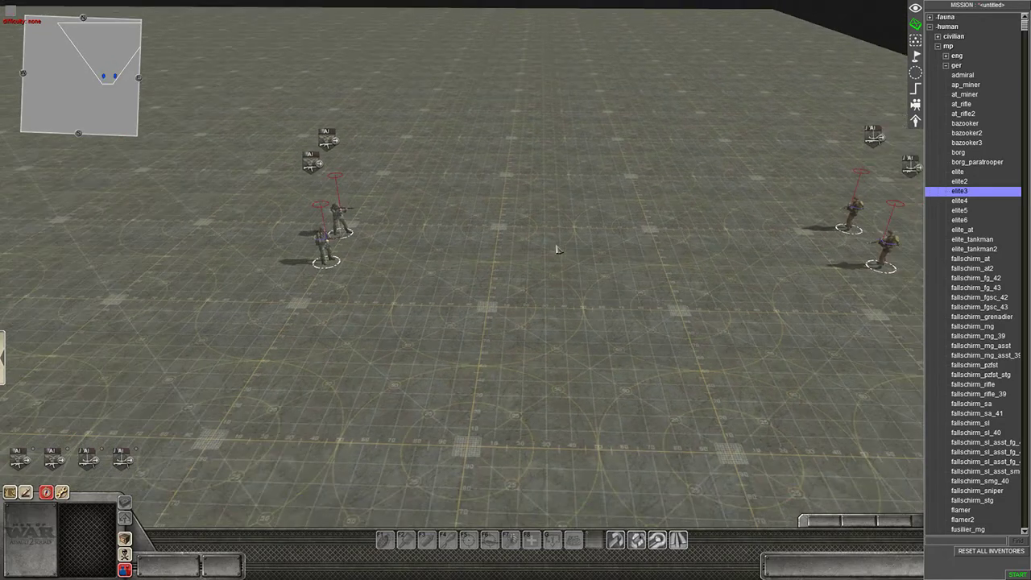
drag(417, 328, 296, 177)
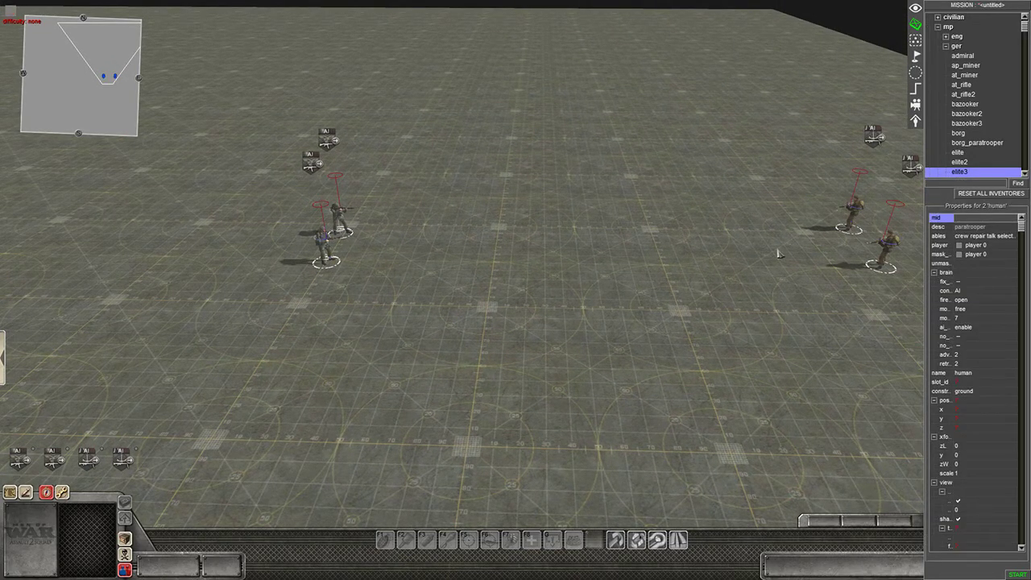
click(999, 245)
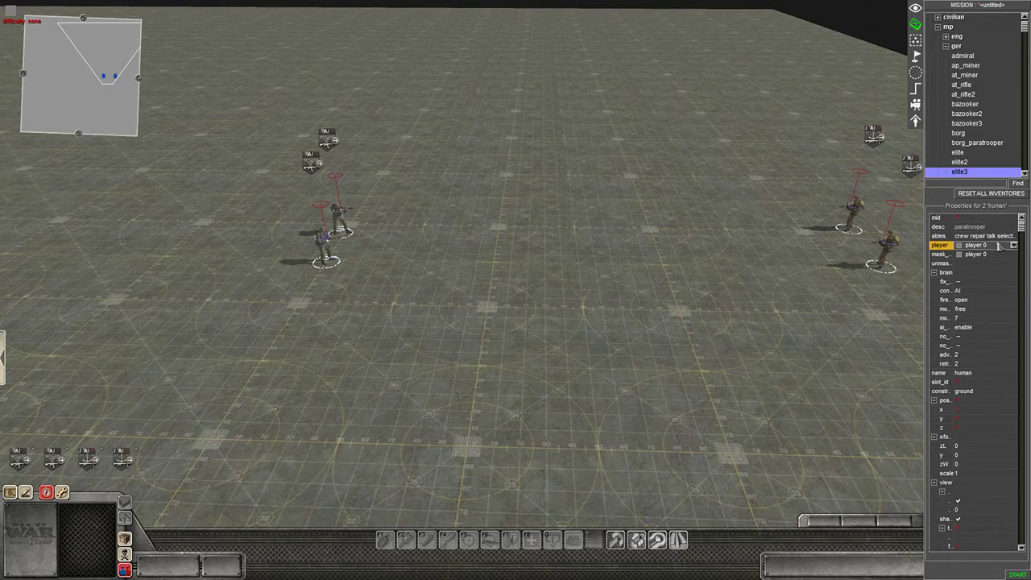
click(1013, 245)
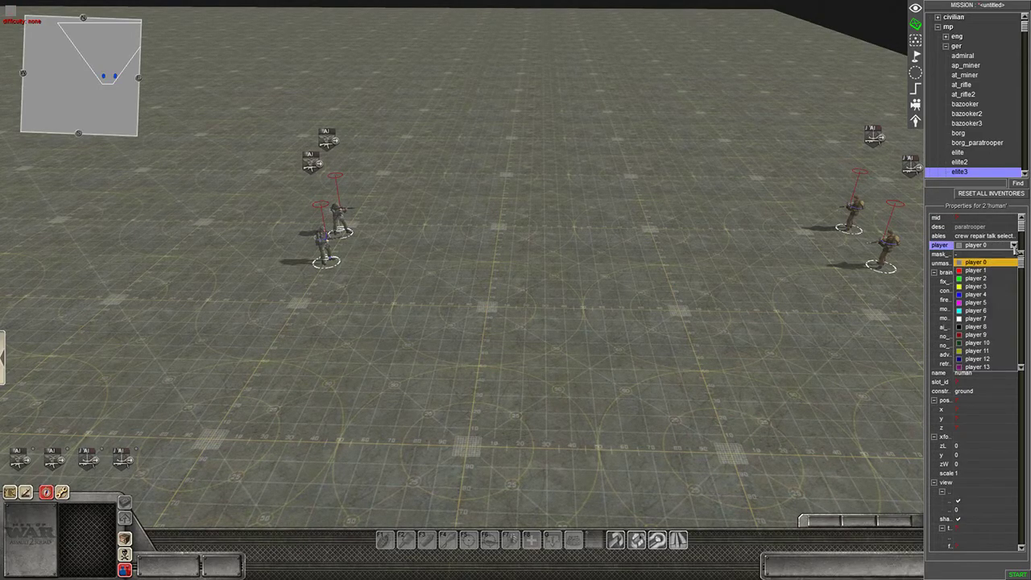
click(993, 271)
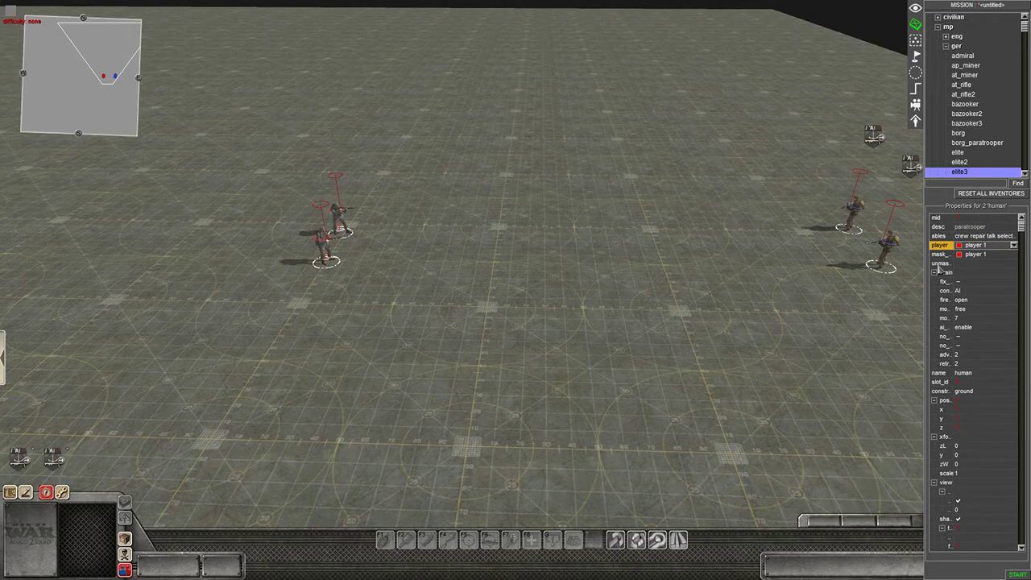
Step: Assign the two English commandos to player 2
click(767, 290)
drag(881, 294, 819, 168)
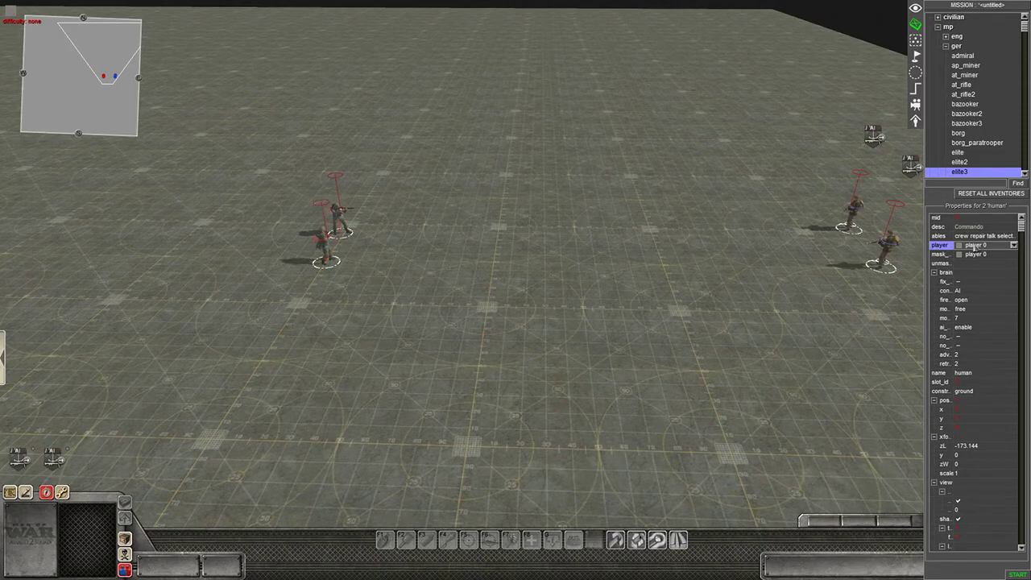
click(1013, 244)
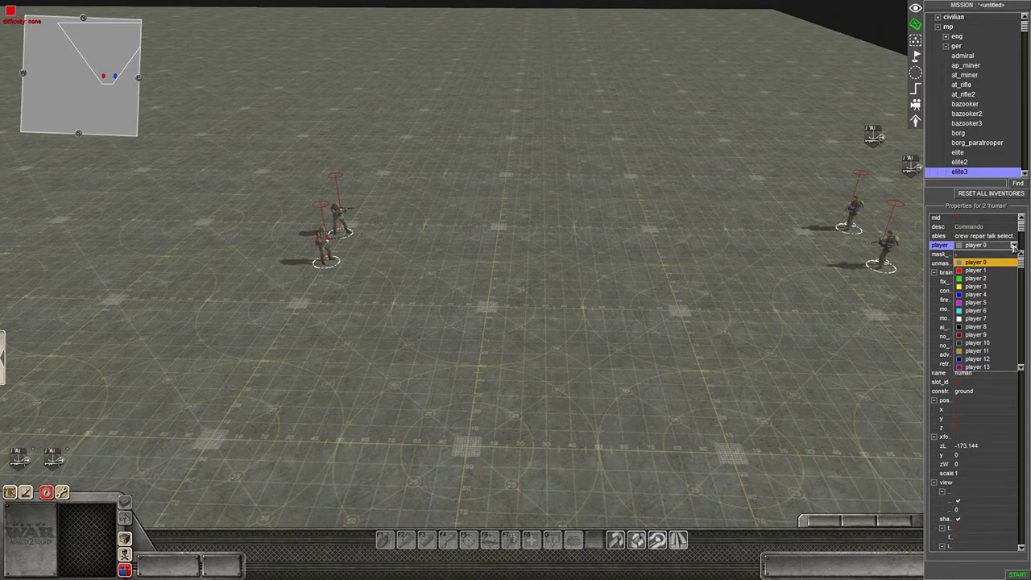
click(975, 278)
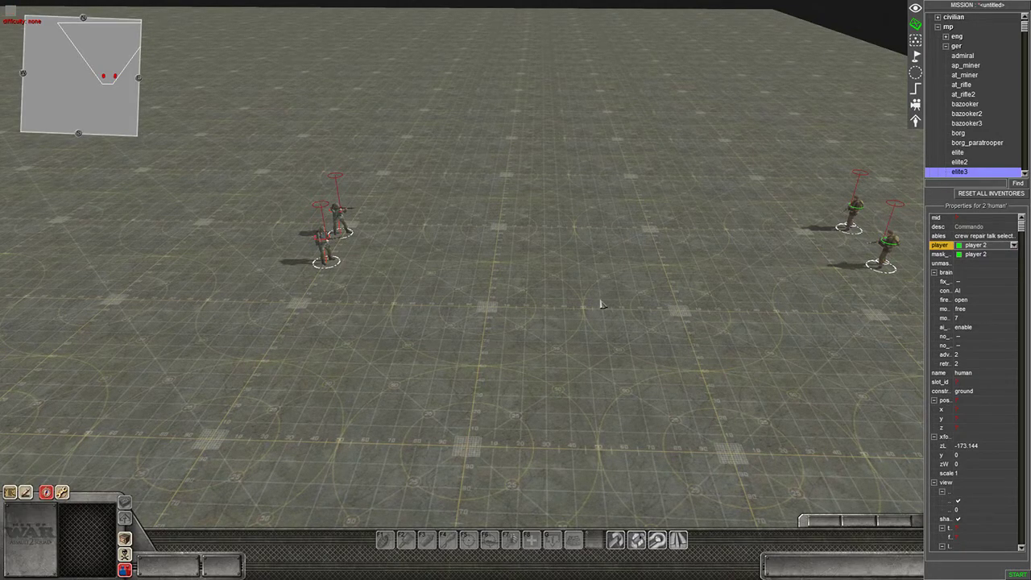
Step: Clear the selection, switch to the map editor and start the simulation with the two opposing pairs
click(657, 292)
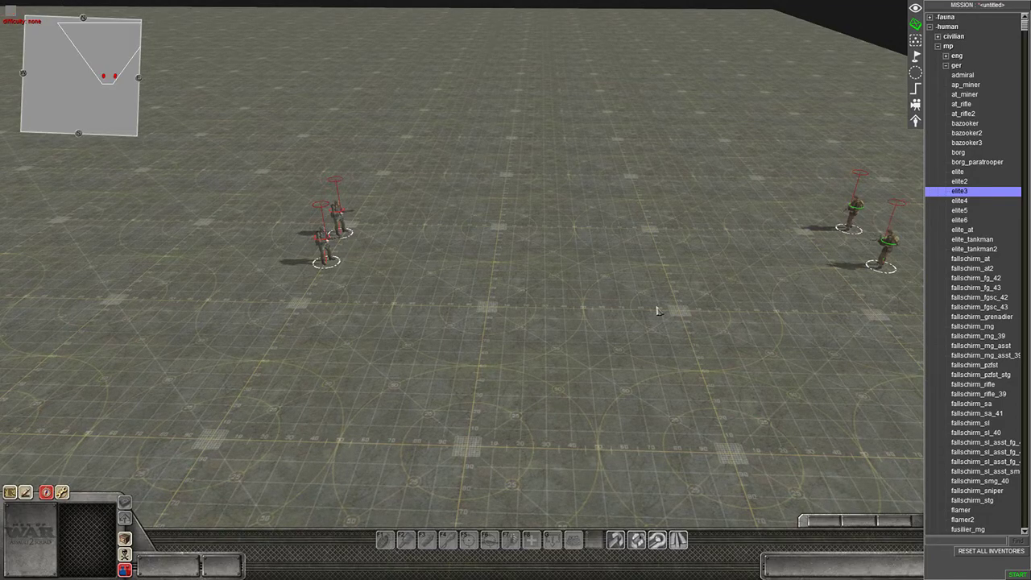
key(F2)
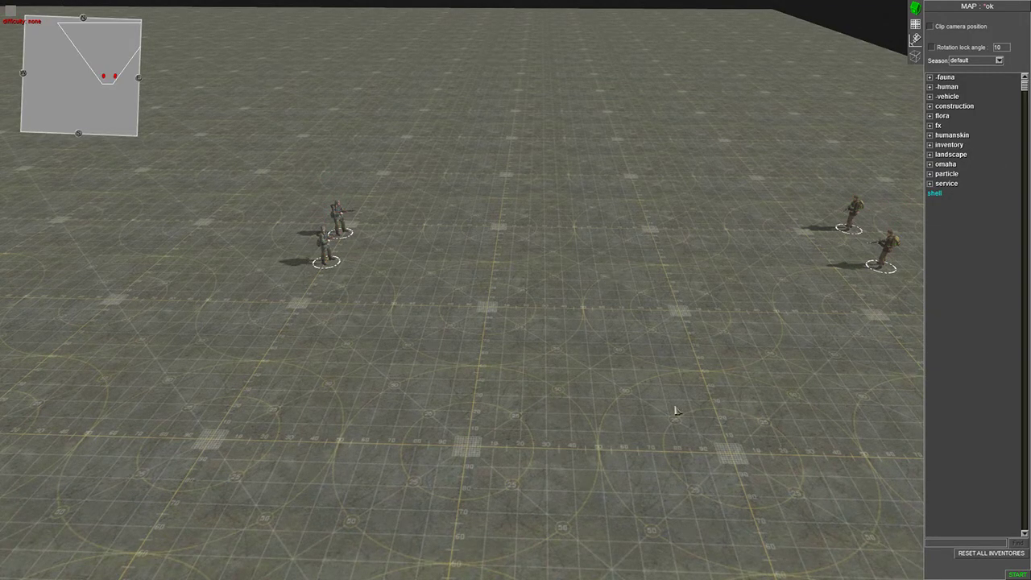
click(1016, 575)
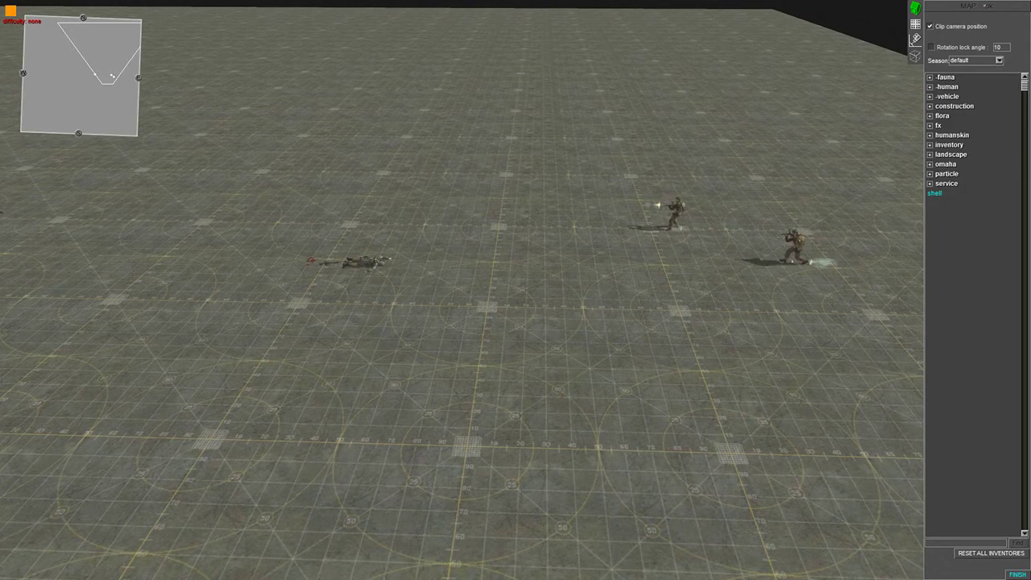
Step: Watch the firefight in the game view, following both the English commandos and the German paratroopers
key(F1)
middle_drag(648, 348, 355, 346)
scroll(397, 341, up, 3)
key(Left)
key(Down)
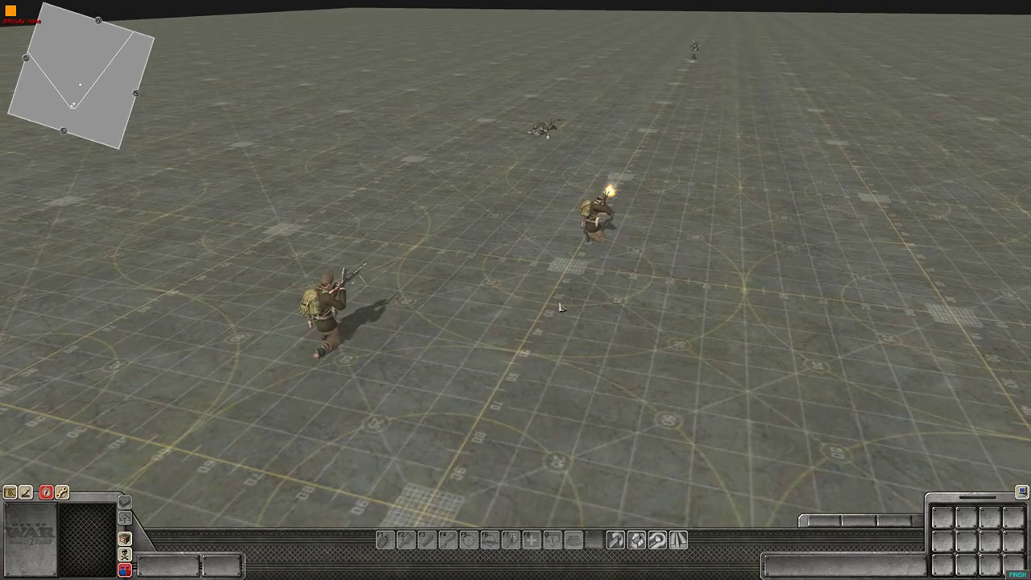
middle_drag(562, 307, 931, 316)
key(Up)
key(Up)
key(Up)
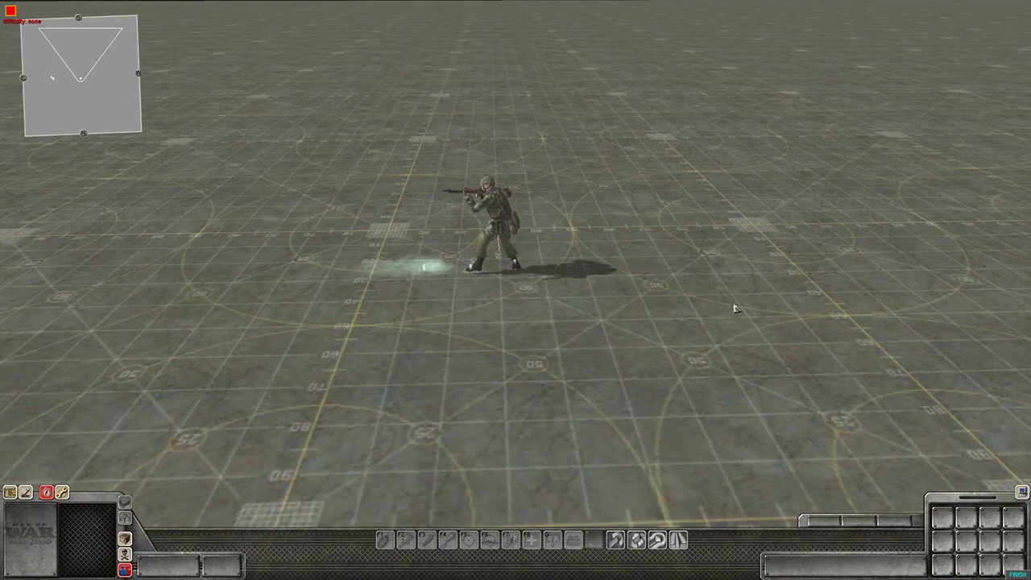
middle_drag(735, 308, 789, 317)
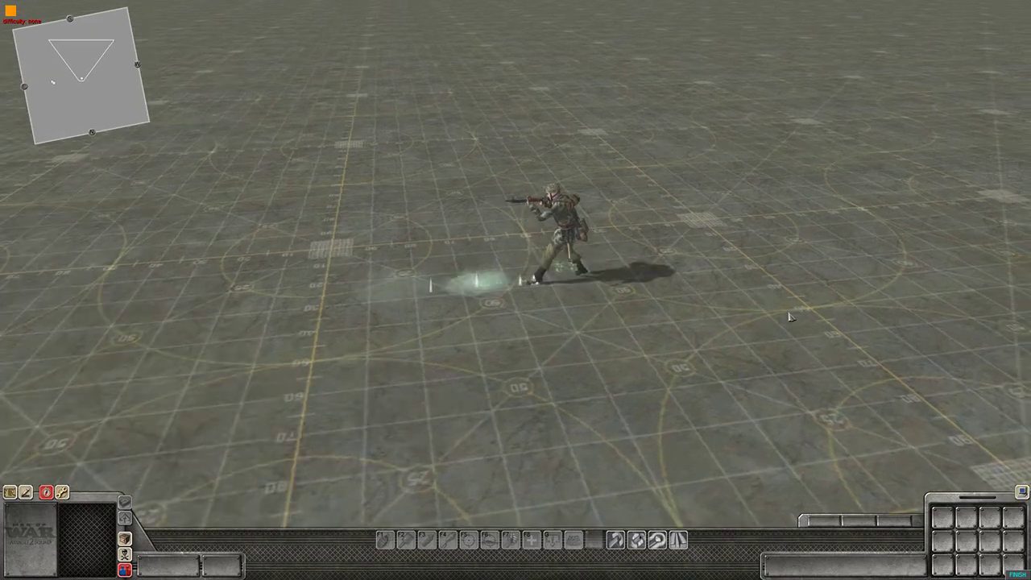
scroll(393, 313, down, 5)
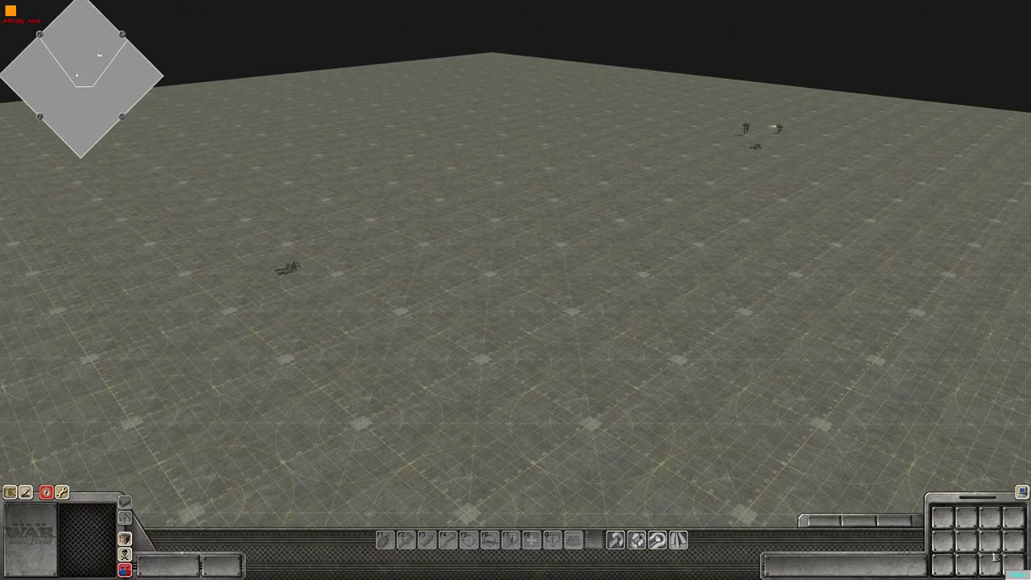
Step: Finish the simulation to restore the soldiers to their starting positions and frame both pairs
key(ctrl+e)
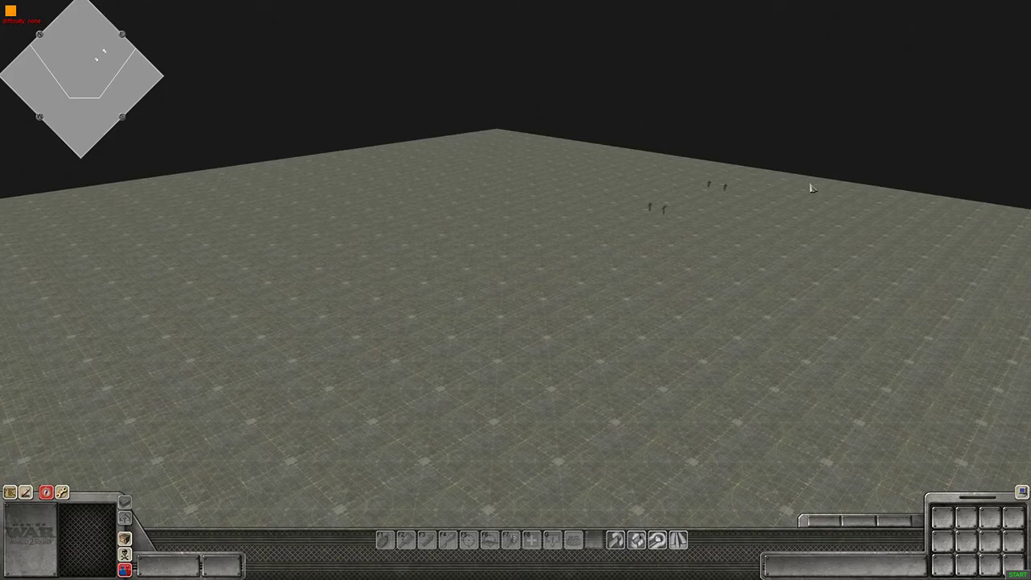
scroll(808, 187, up, 4)
middle_drag(653, 246, 614, 248)
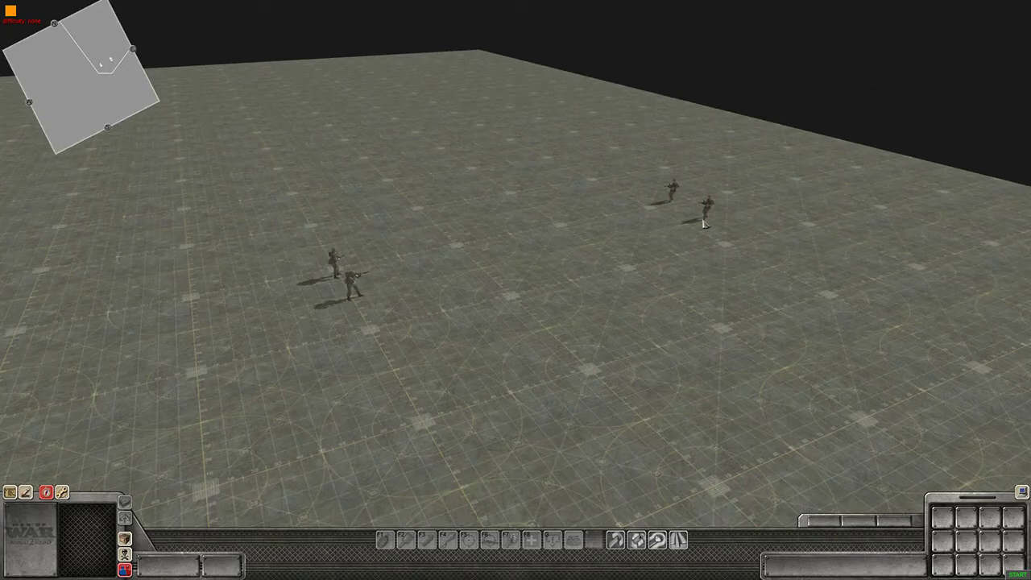
scroll(619, 245, up, 2)
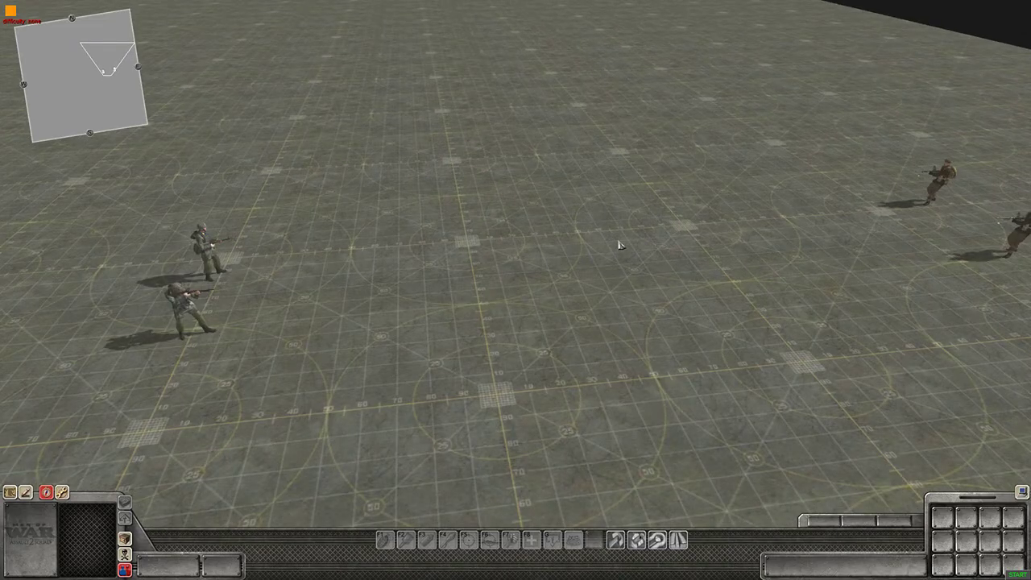
key(Right)
scroll(621, 245, down, 2)
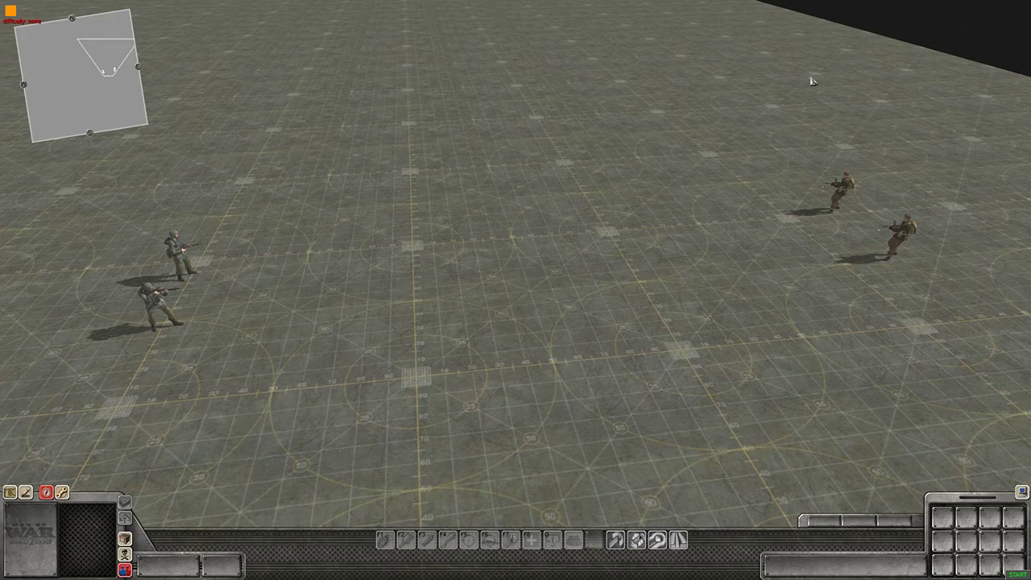
Step: Switch to terrain painting in the map editor and paint ground terrain around the English commandos
key(F2)
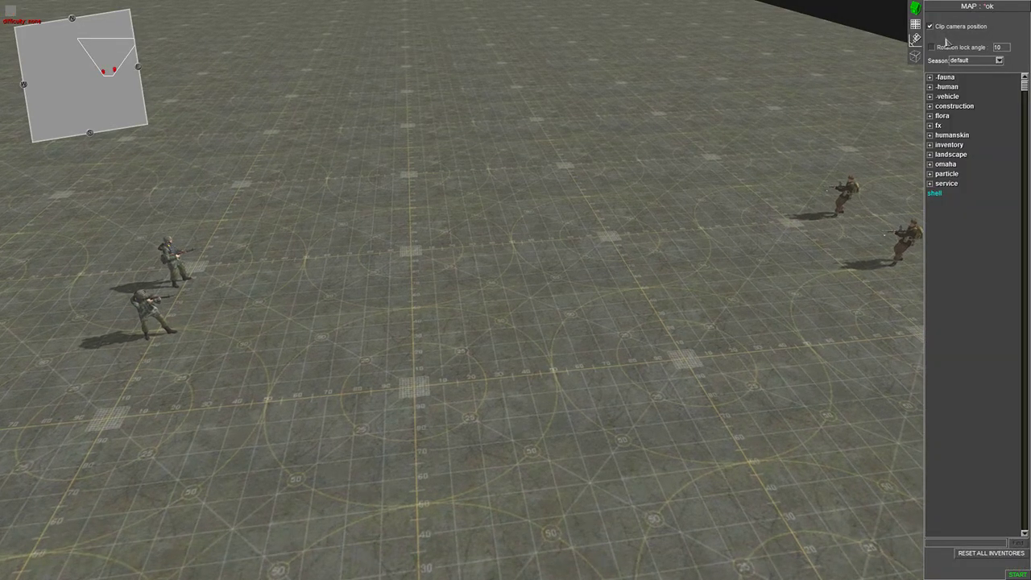
click(914, 27)
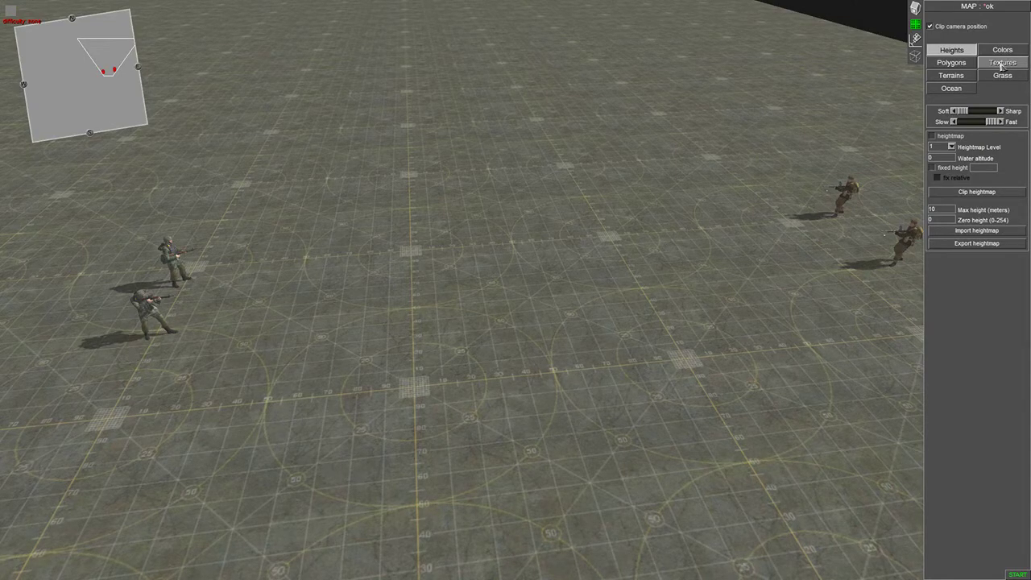
click(953, 76)
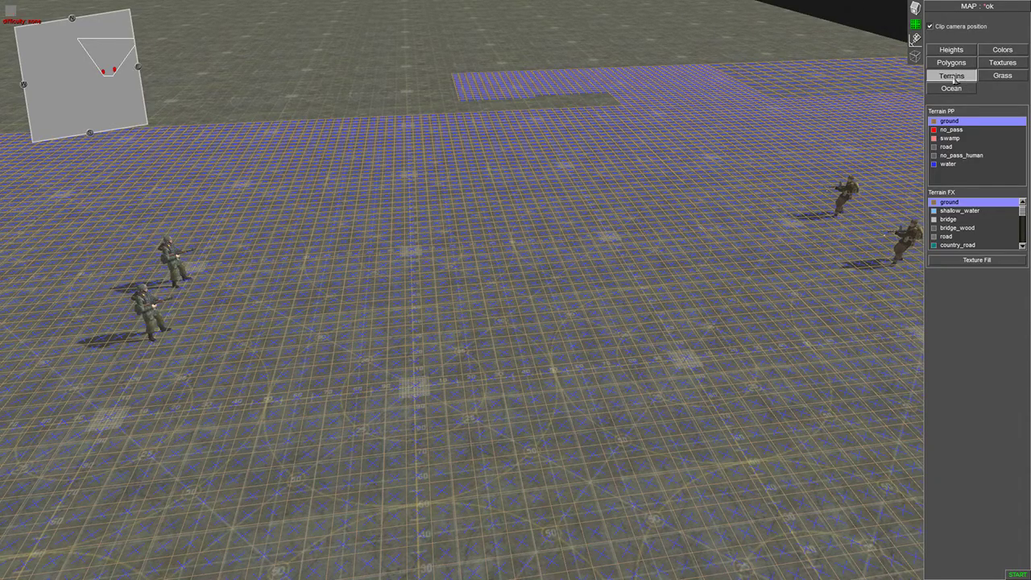
scroll(677, 211, down, 4)
scroll(597, 264, up, 2)
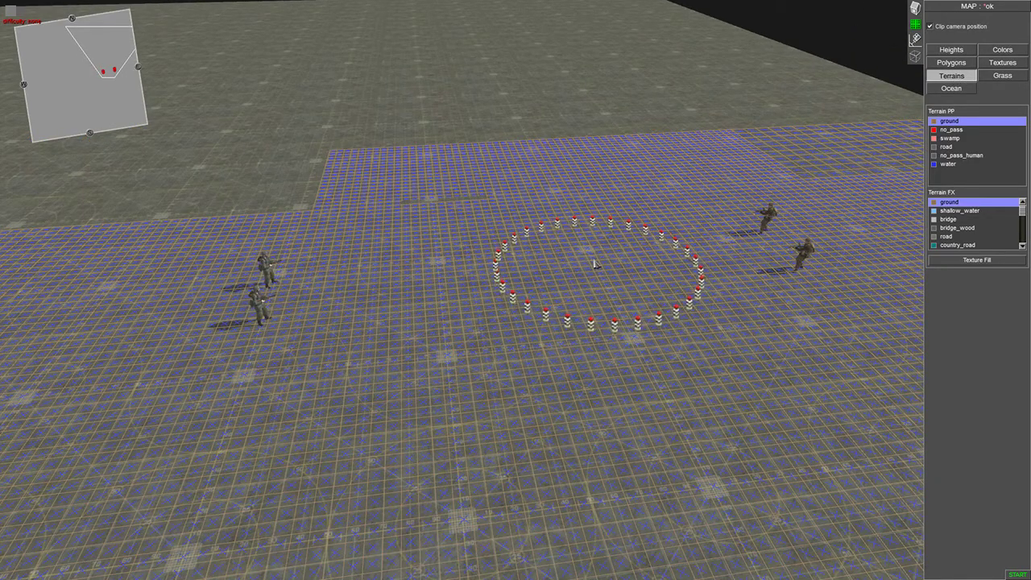
scroll(604, 257, up, 2)
right_drag(594, 258, 233, 258)
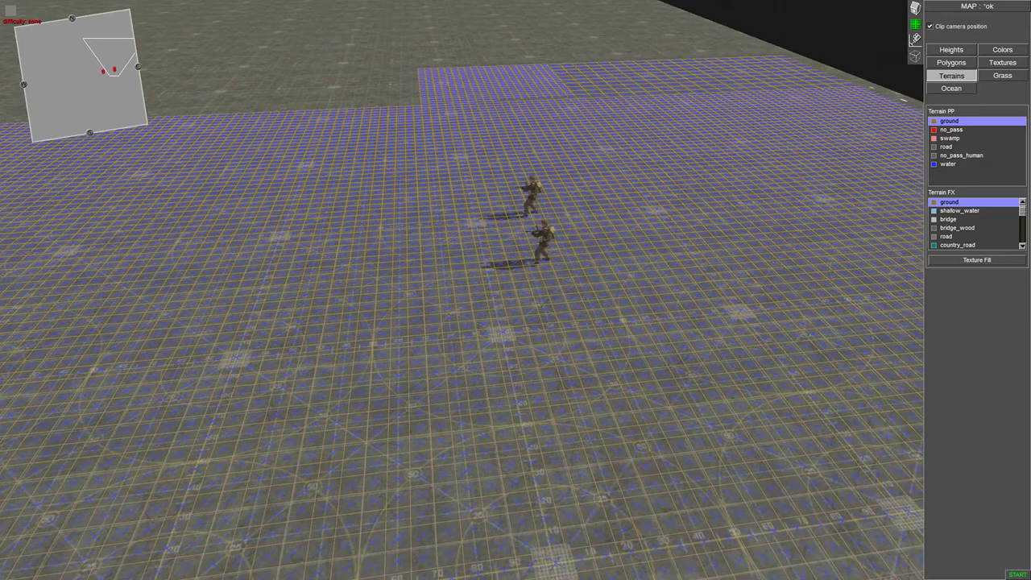
mouse_move(449, 333)
mouse_down()
mouse_move(373, 290)
mouse_move(281, 426)
mouse_move(596, 364)
mouse_move(575, 228)
mouse_move(309, 228)
mouse_move(433, 520)
mouse_up()
scroll(523, 435, down, 2)
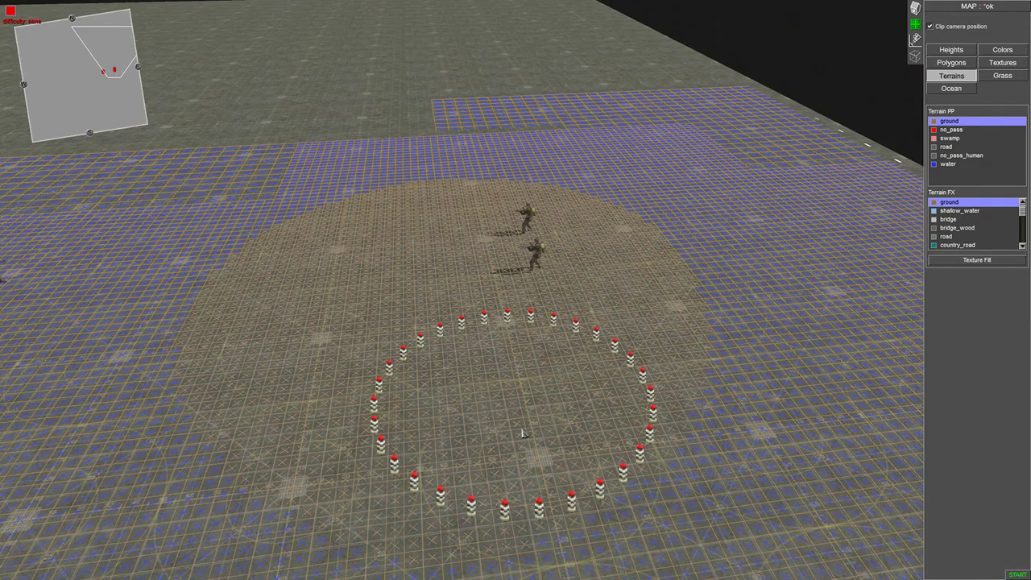
Step: Extend the ground terrain across the area between the commandos and the German pair
scroll(523, 434, down, 1)
mouse_move(519, 415)
mouse_down()
mouse_move(411, 322)
mouse_move(214, 282)
mouse_move(56, 286)
mouse_move(285, 420)
mouse_move(182, 337)
mouse_up()
scroll(435, 380, down, 2)
mouse_move(435, 380)
mouse_down()
mouse_move(451, 382)
mouse_move(368, 481)
mouse_move(702, 332)
mouse_move(656, 232)
mouse_move(375, 354)
mouse_move(962, 490)
mouse_move(778, 177)
mouse_move(344, 185)
mouse_up()
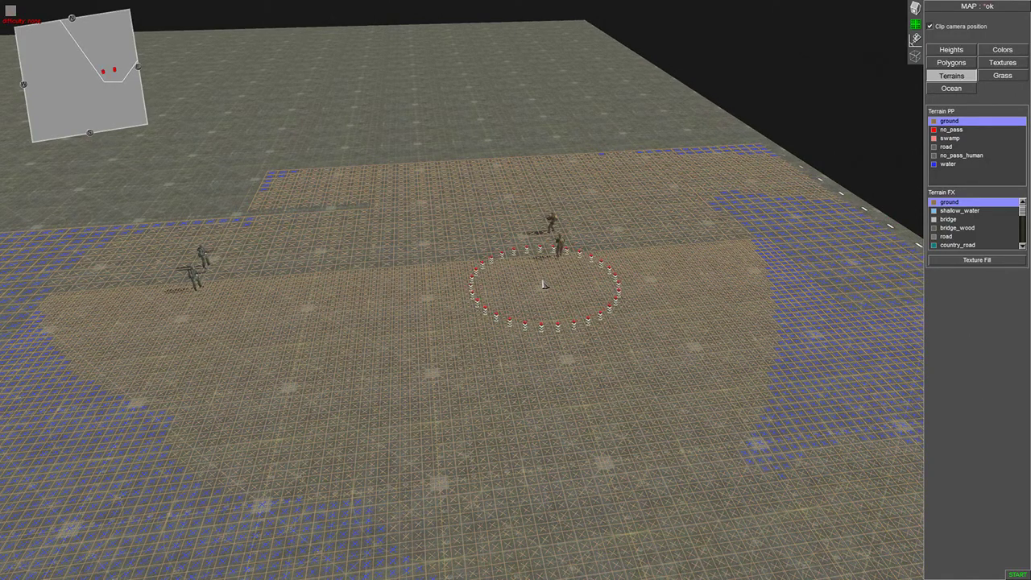
Step: Enlarge the terrain brush and paint ground over the remaining areas around both pairs
scroll(545, 285, up, 8)
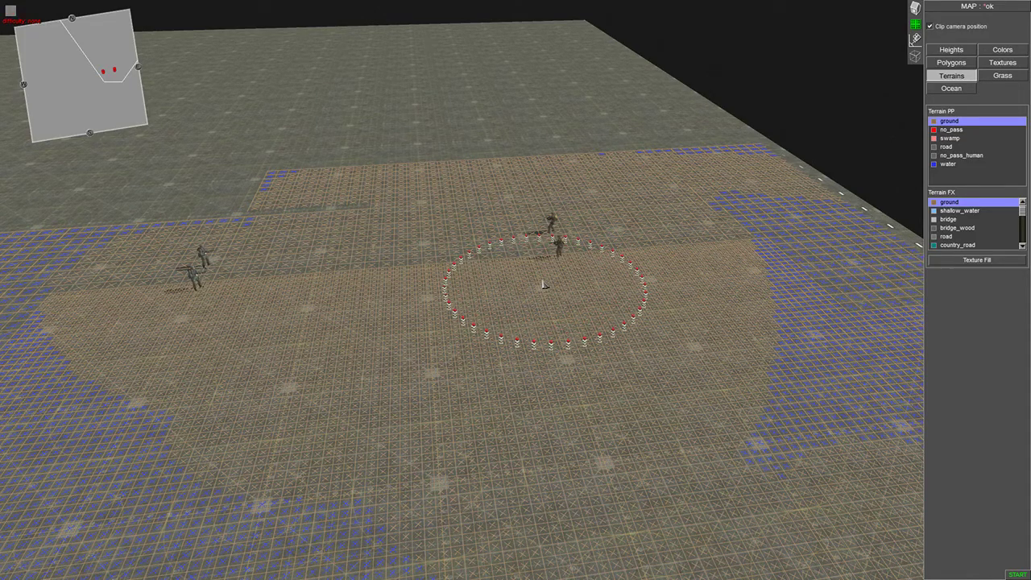
scroll(544, 285, up, 8)
drag(544, 285, 666, 314)
click(777, 513)
drag(777, 513, 174, 571)
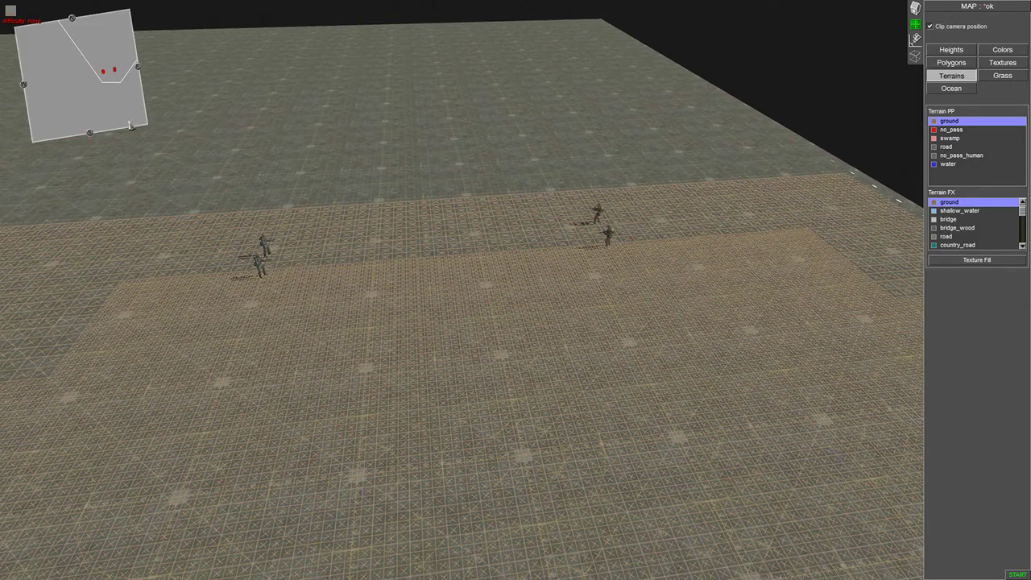
Step: Paint ground terrain over the outer parts of the map with the large brush
middle_drag(246, 44, 190, 112)
mouse_move(190, 112)
mouse_down()
mouse_move(362, 60)
mouse_move(375, 35)
mouse_move(201, 52)
mouse_move(121, 96)
mouse_up()
mouse_move(3, 242)
middle_down()
mouse_move(380, 223)
mouse_move(292, 228)
mouse_move(185, 105)
middle_up()
mouse_move(186, 104)
mouse_down()
mouse_move(281, 65)
mouse_move(574, 71)
mouse_up()
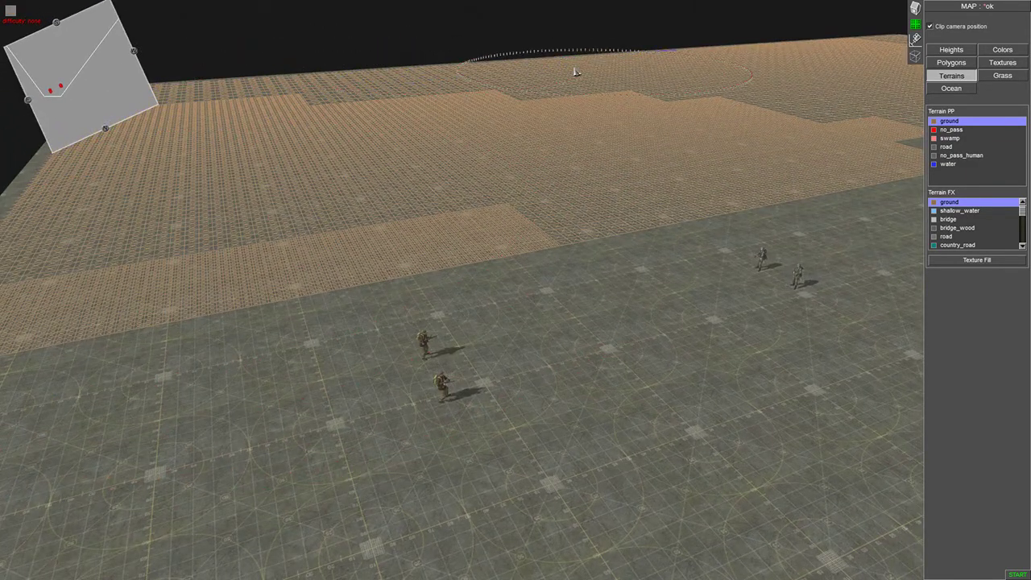
mouse_move(367, 125)
middle_down()
mouse_move(315, 145)
mouse_move(483, 201)
mouse_move(612, 212)
middle_up()
mouse_move(484, 206)
middle_down()
mouse_move(414, 30)
mouse_move(349, 8)
middle_up()
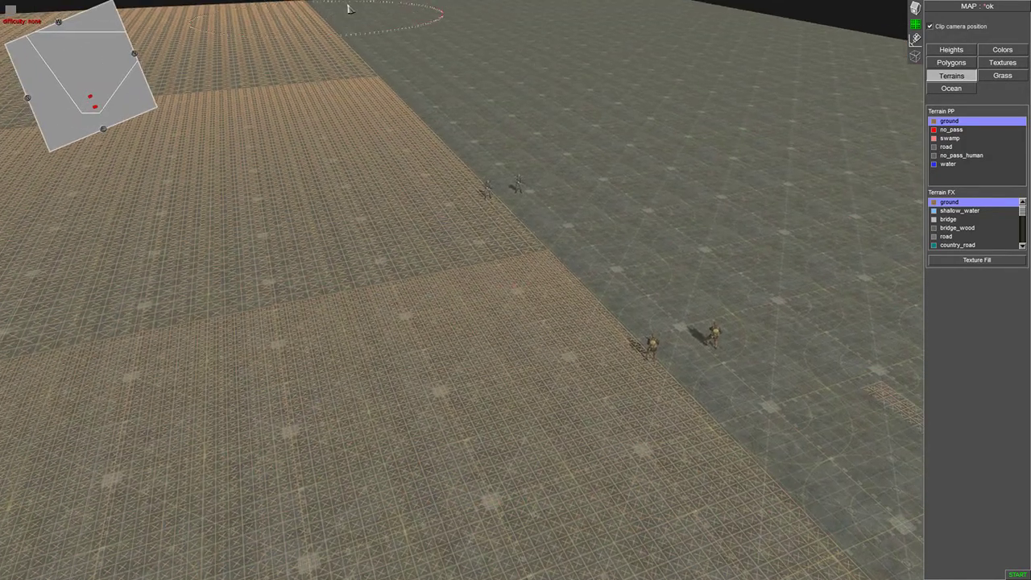
mouse_move(389, 2)
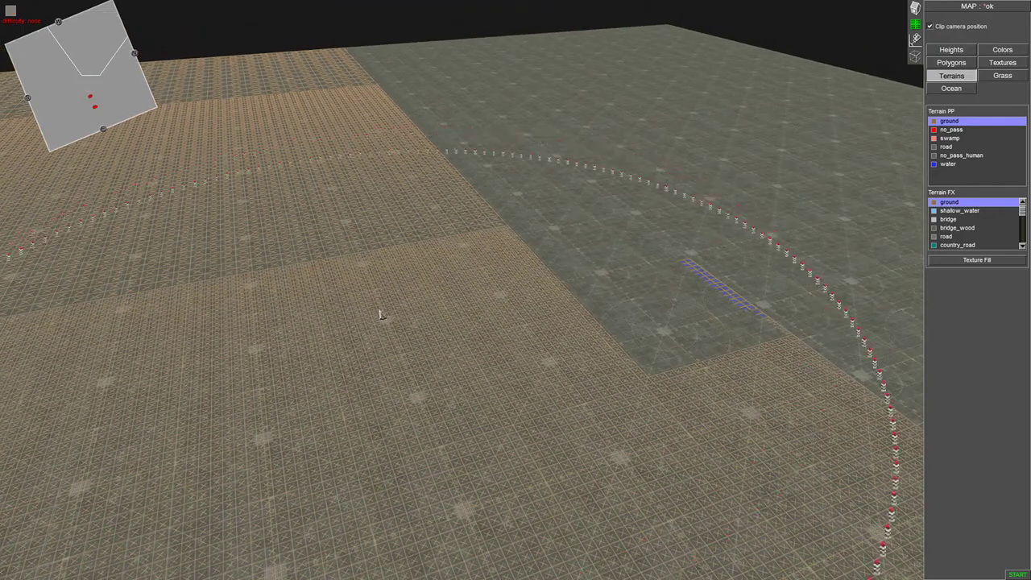
middle_drag(775, 68, 608, 4)
mouse_move(542, 293)
middle_down()
mouse_move(618, 314)
mouse_move(776, 313)
mouse_move(732, 97)
mouse_move(591, 225)
mouse_move(594, 244)
mouse_move(673, 46)
mouse_move(486, 2)
middle_up()
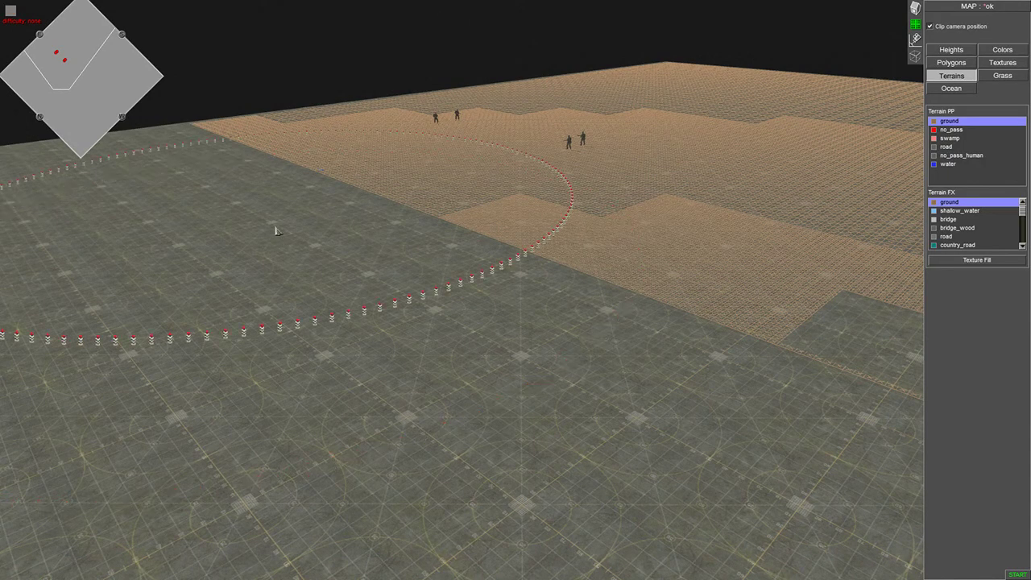
middle_drag(352, 177, 538, 123)
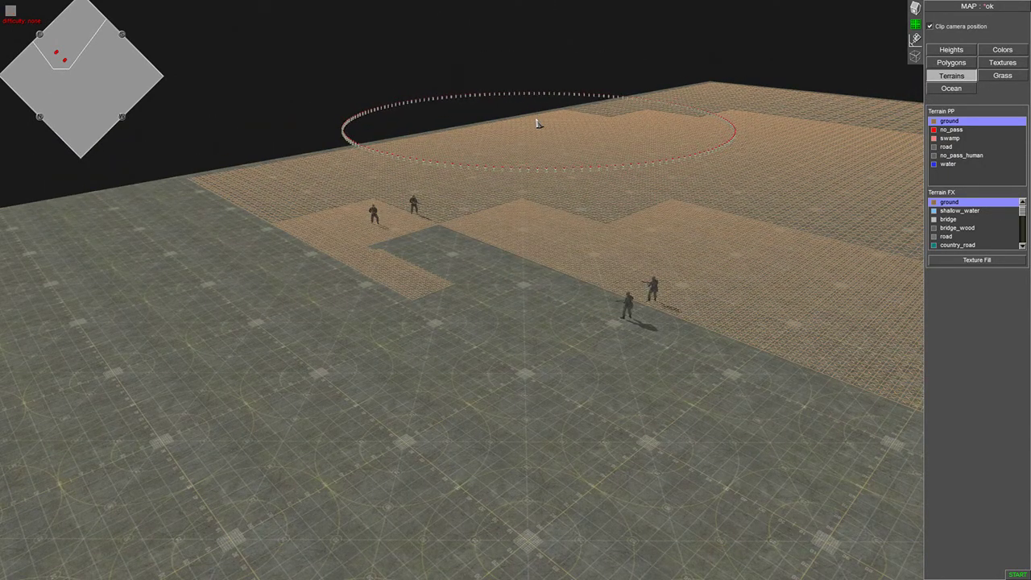
scroll(538, 123, down, 1)
scroll(538, 123, down, 1)
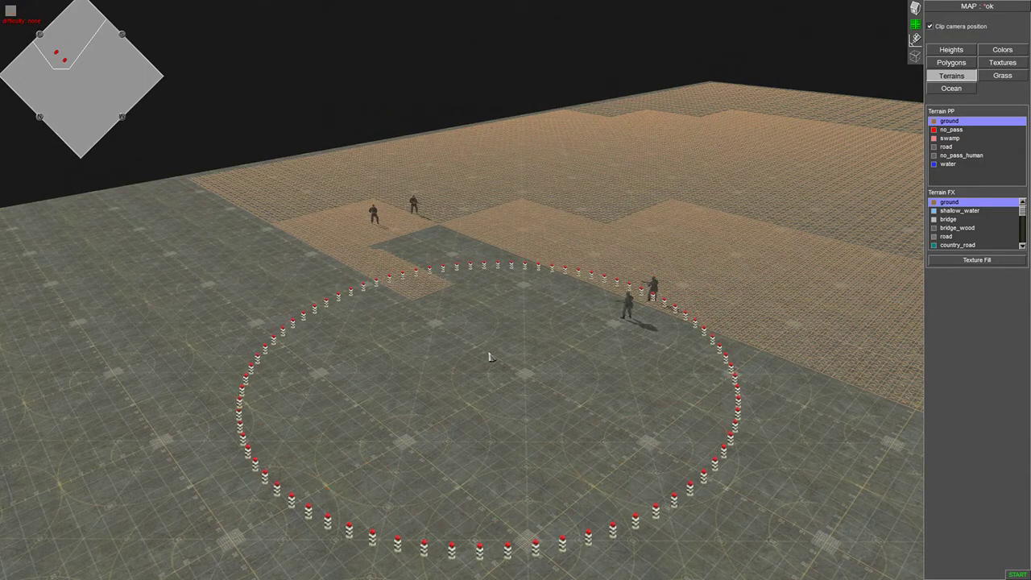
scroll(488, 341, up, 1)
scroll(488, 342, down, 4)
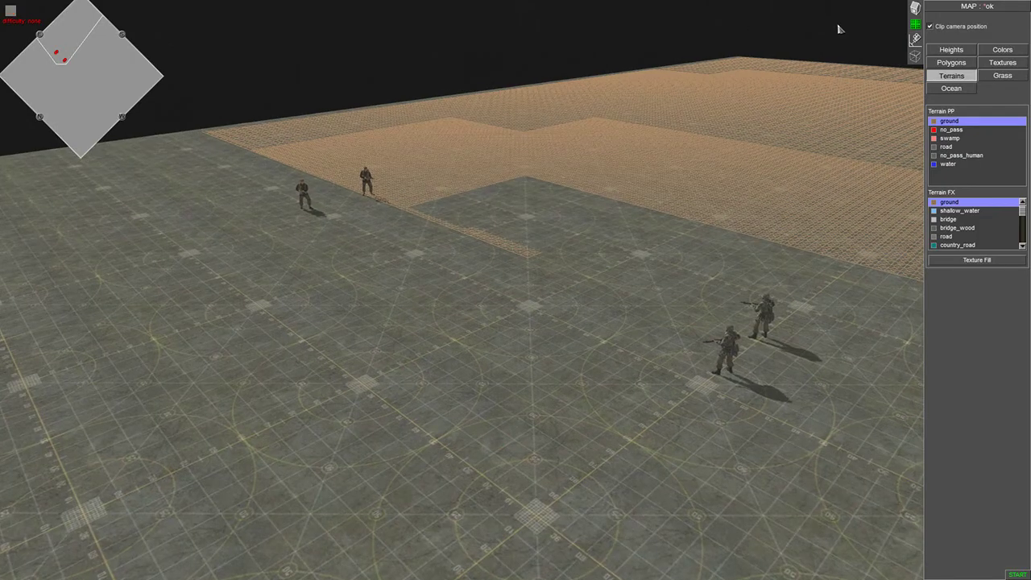
Step: Leave terrain painting for the map's object list and switch to the game view
click(913, 26)
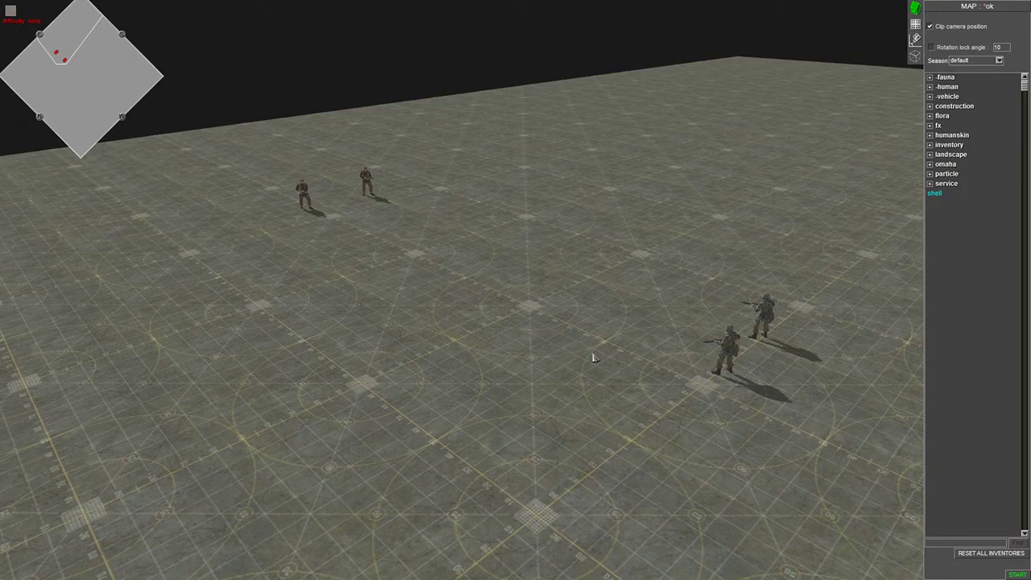
scroll(596, 351, up, 3)
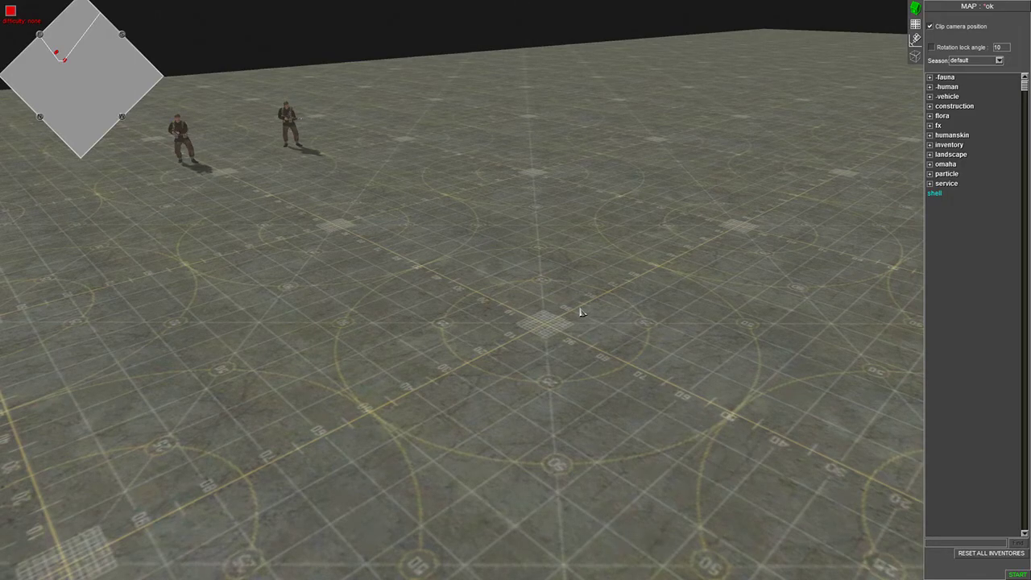
key(F1)
scroll(582, 313, down, 3)
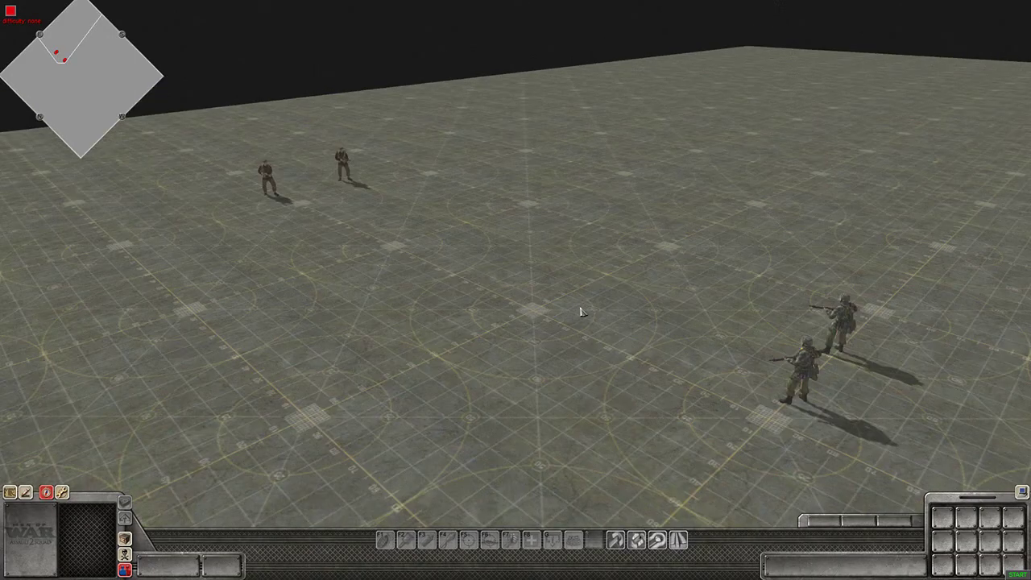
scroll(578, 316, up, 2)
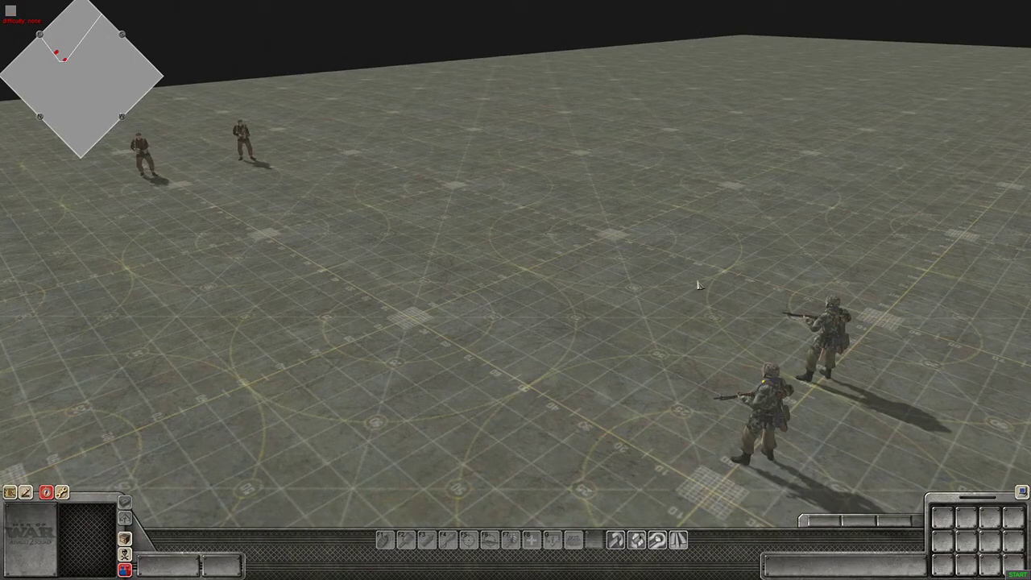
Step: Look through the mission editor's object list, the map editor's terrain layer and the mission's squads
key(F1)
mouse_move(1028, 156)
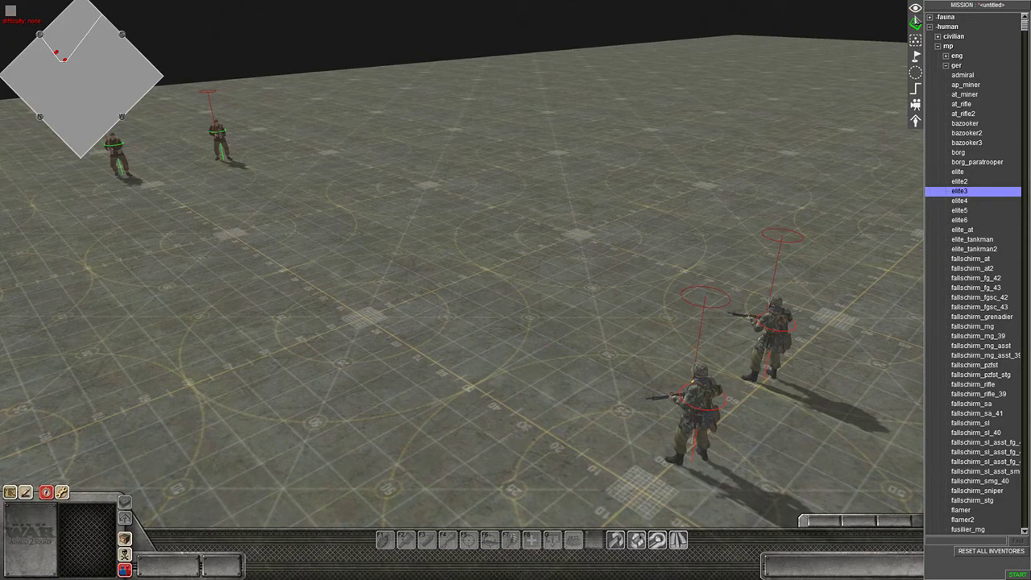
key(F2)
click(916, 25)
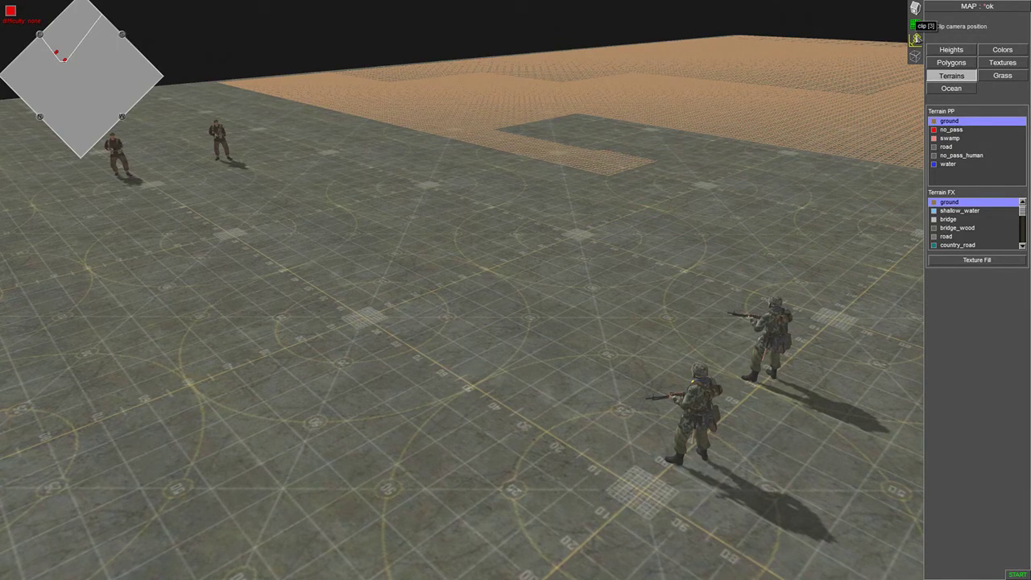
click(915, 25)
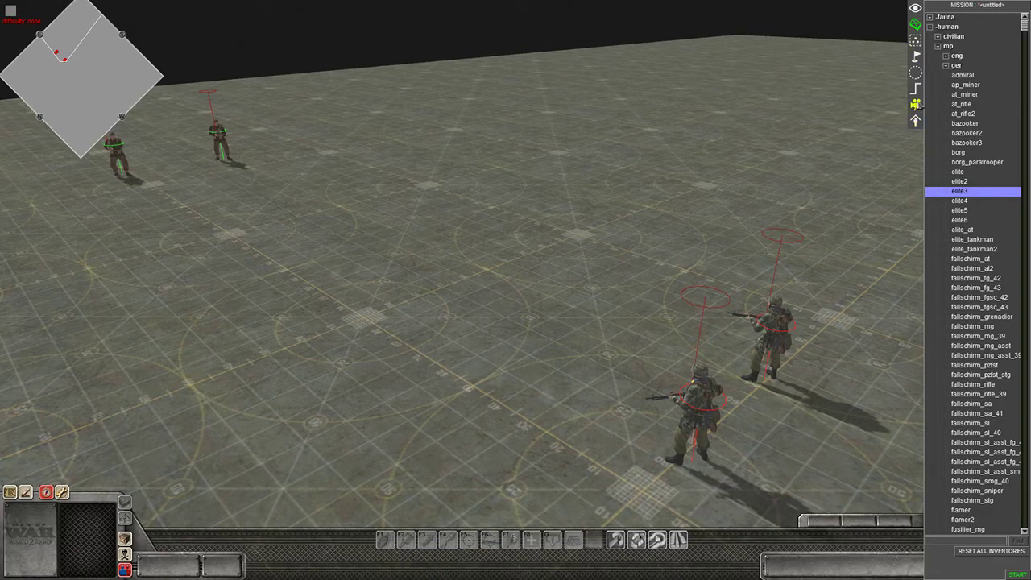
click(917, 40)
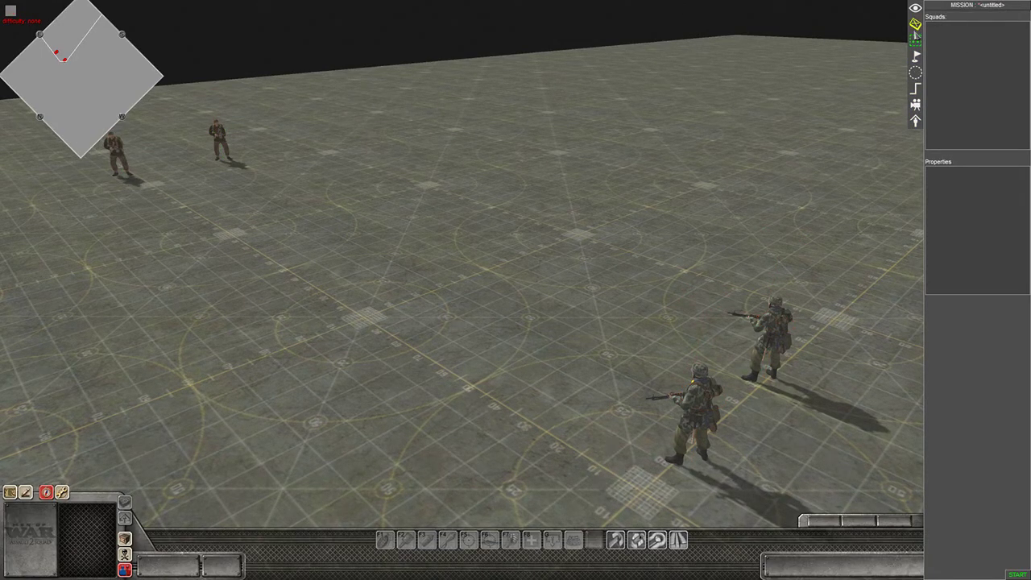
Step: Return to the mission's object list, collapse the human category and expand construction
click(914, 28)
click(915, 9)
click(915, 24)
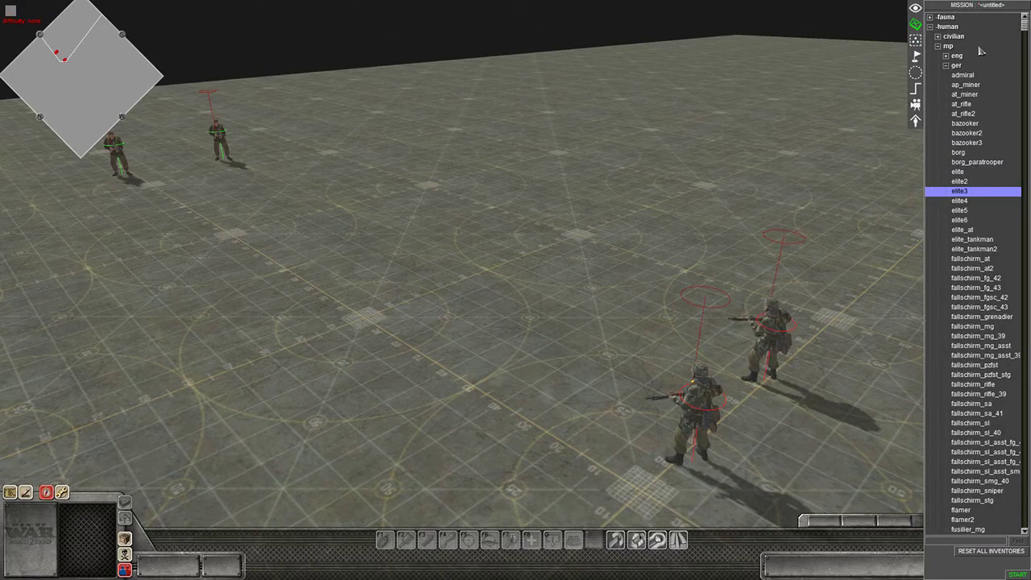
click(929, 28)
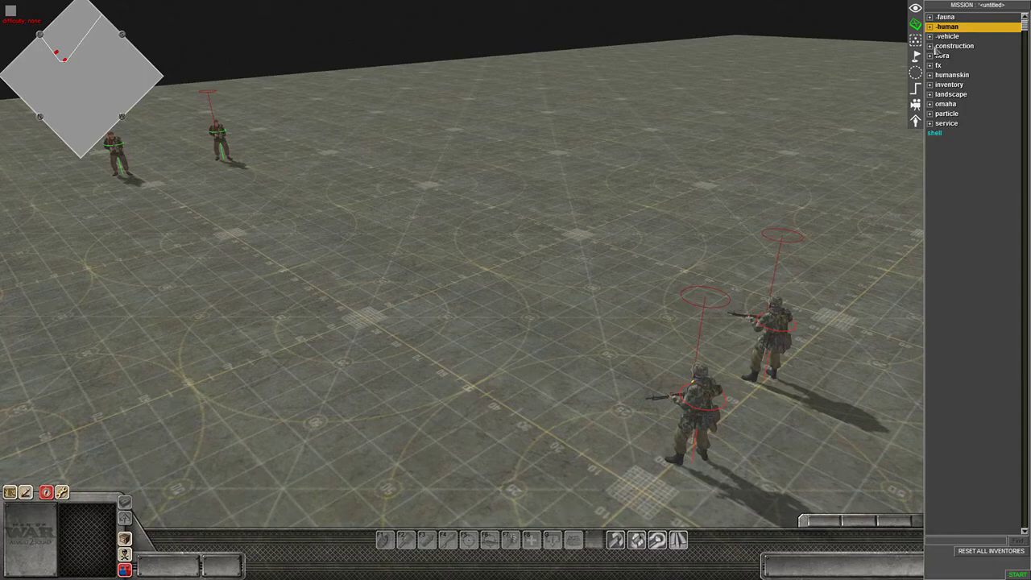
click(930, 47)
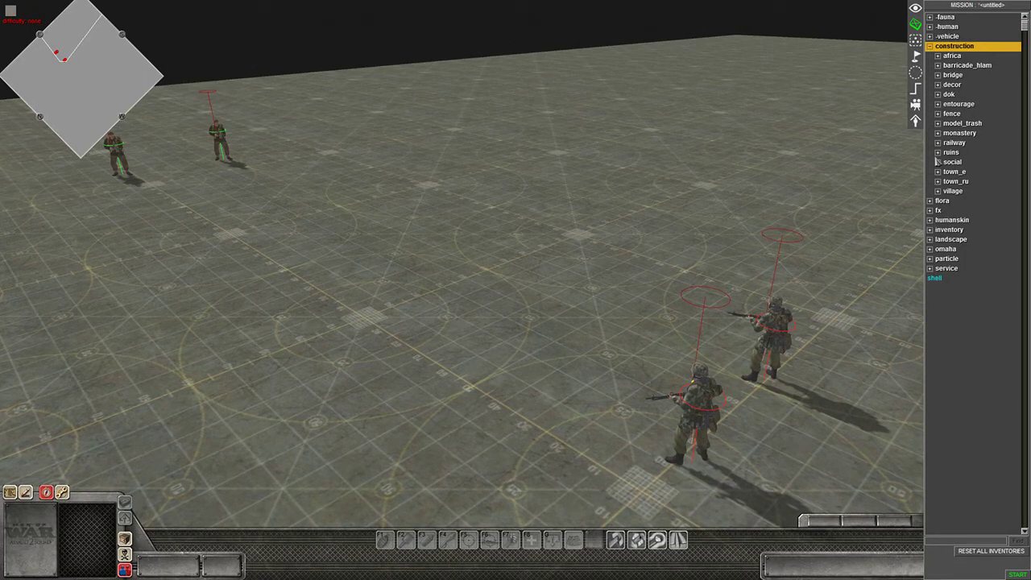
Step: Expand the social and fortification categories under construction and go through the fortification objects to the trench pieces
click(937, 163)
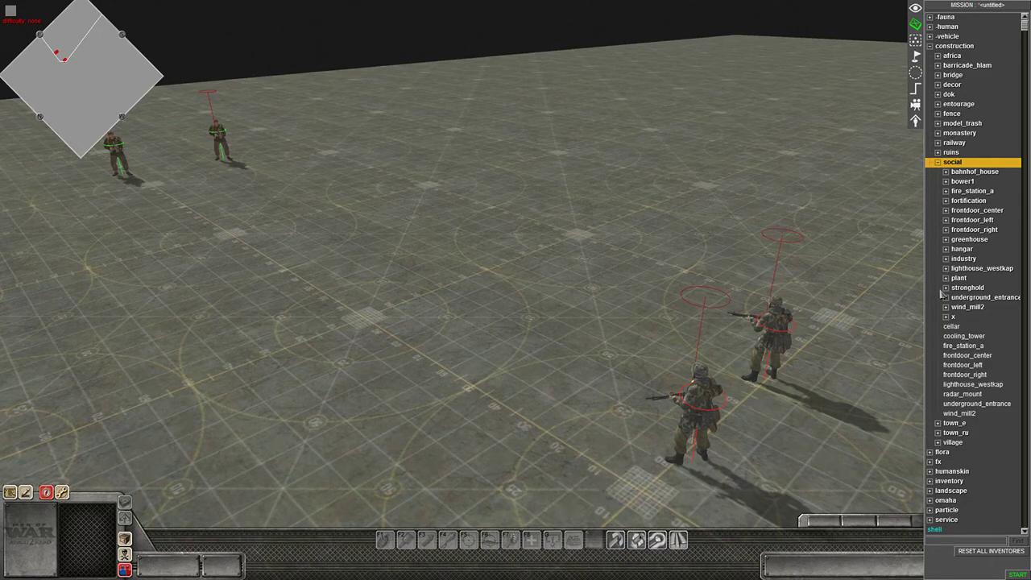
click(946, 201)
scroll(960, 254, down, 8)
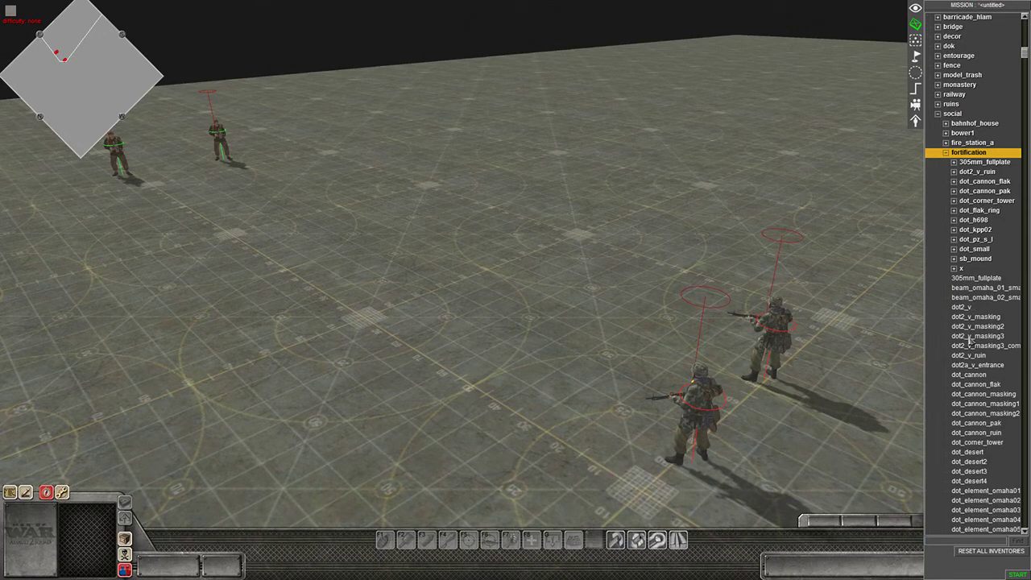
scroll(969, 341, down, 11)
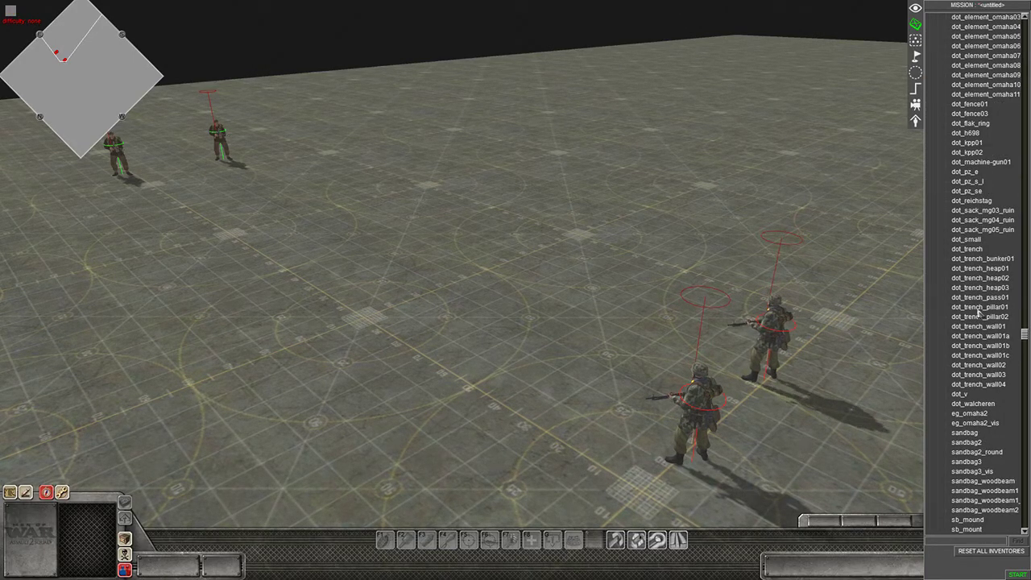
Step: Preview the dot_trench_pillar01, dot_trench_wall03 and dot_machine-gun01 fortifications beside the paratroopers without keeping any of them
click(979, 308)
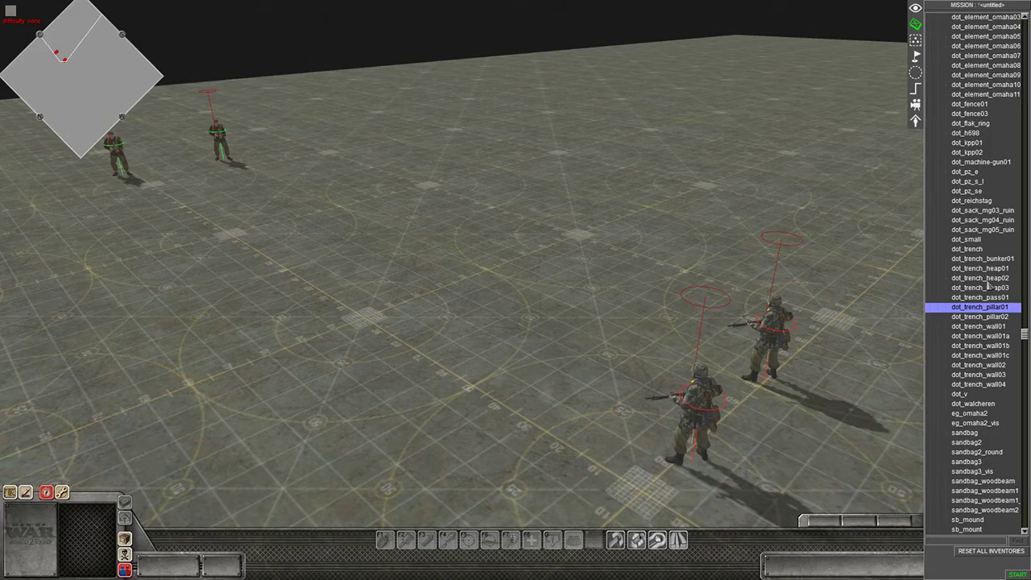
key(Right)
click(975, 376)
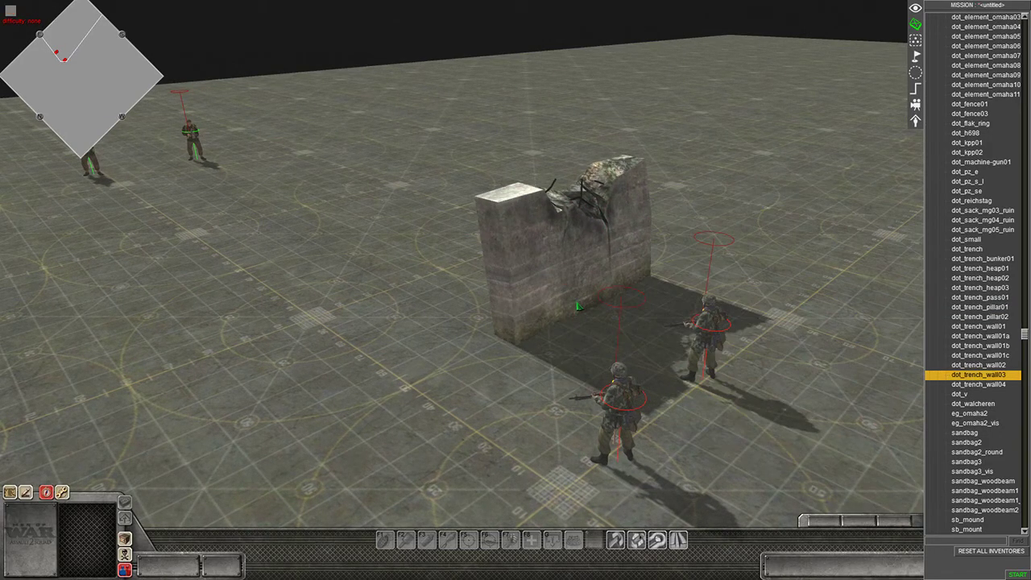
key(Right)
click(973, 162)
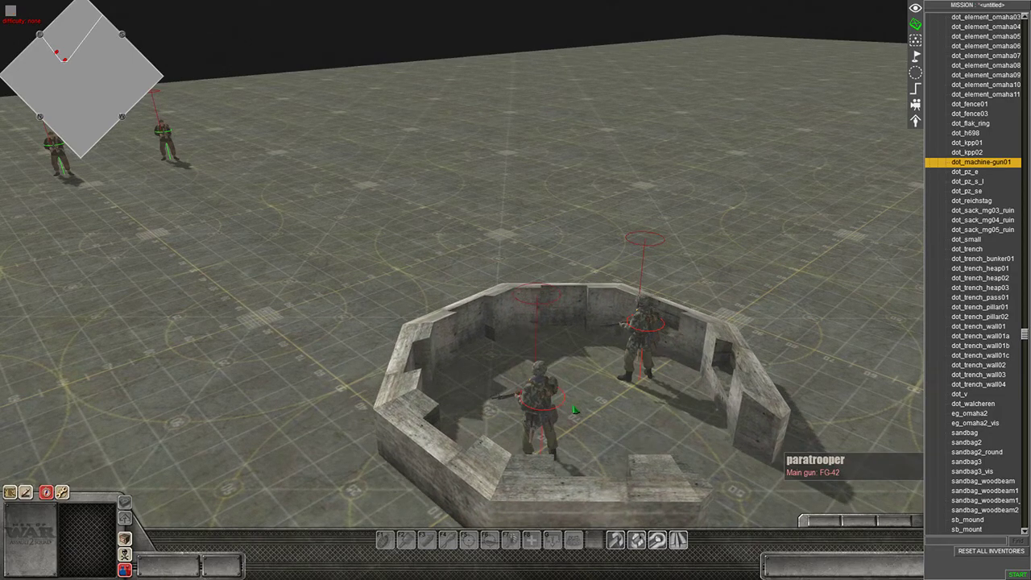
click(782, 261)
key(Delete)
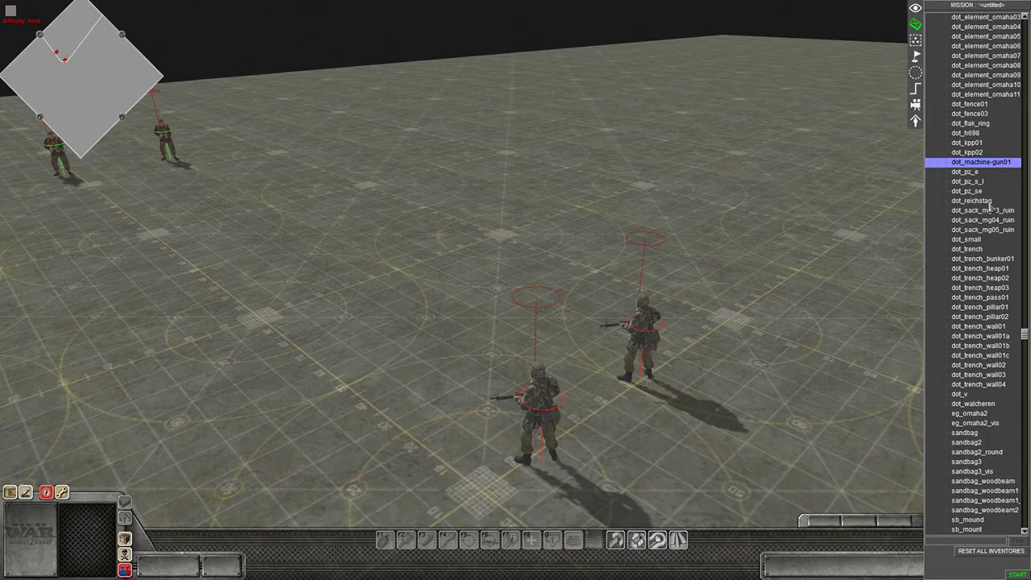
Step: Preview the sb_mount, sandbag_woodbeam, sandbag3_vis and sandbag3 objects near the paratroopers
scroll(984, 246, down, 5)
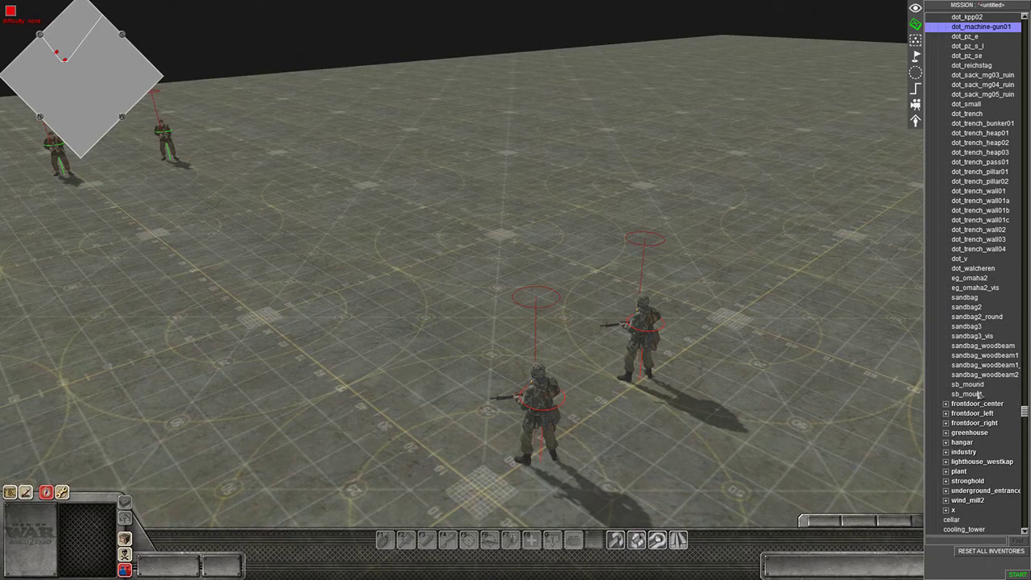
click(979, 395)
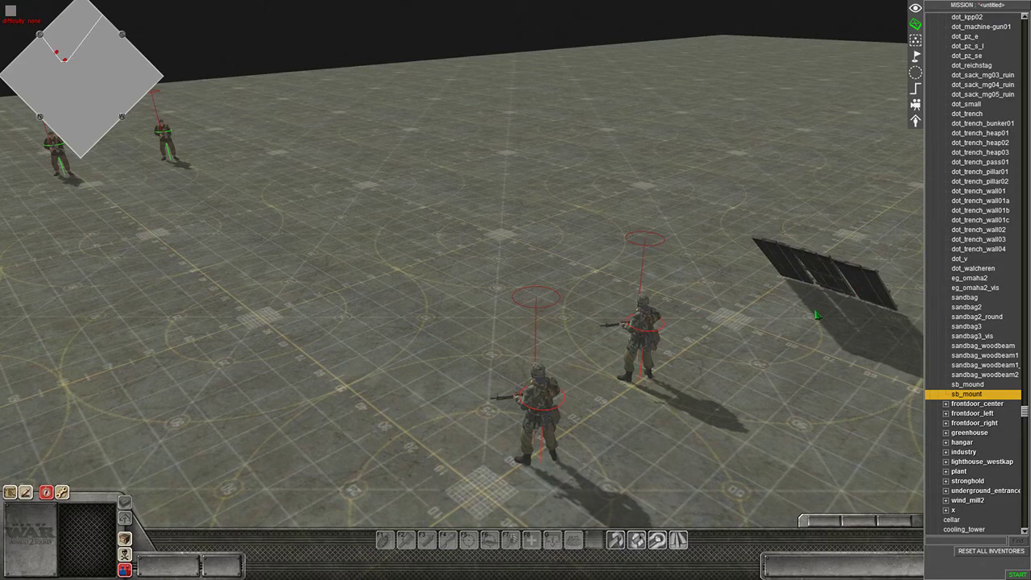
click(984, 374)
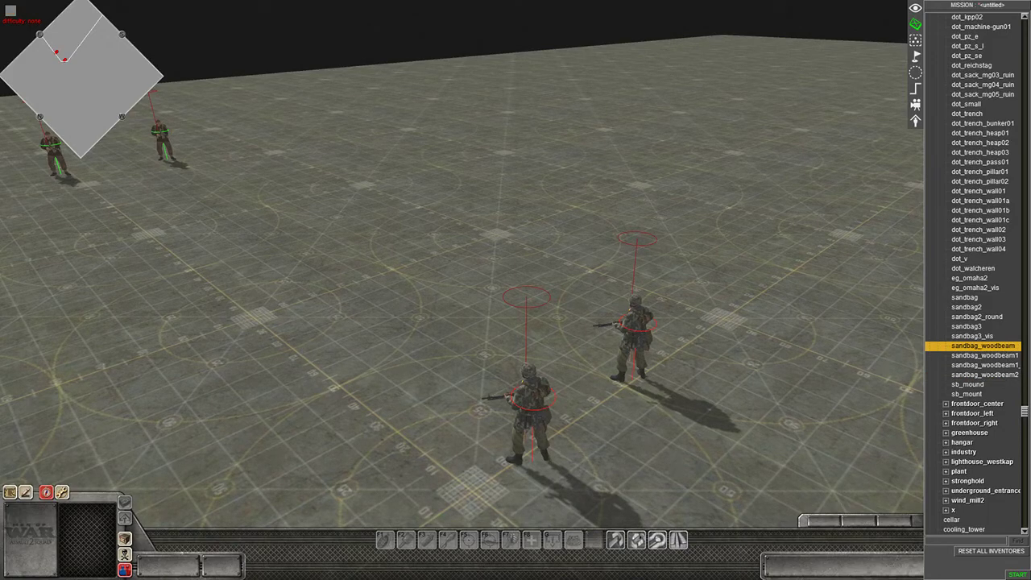
click(978, 336)
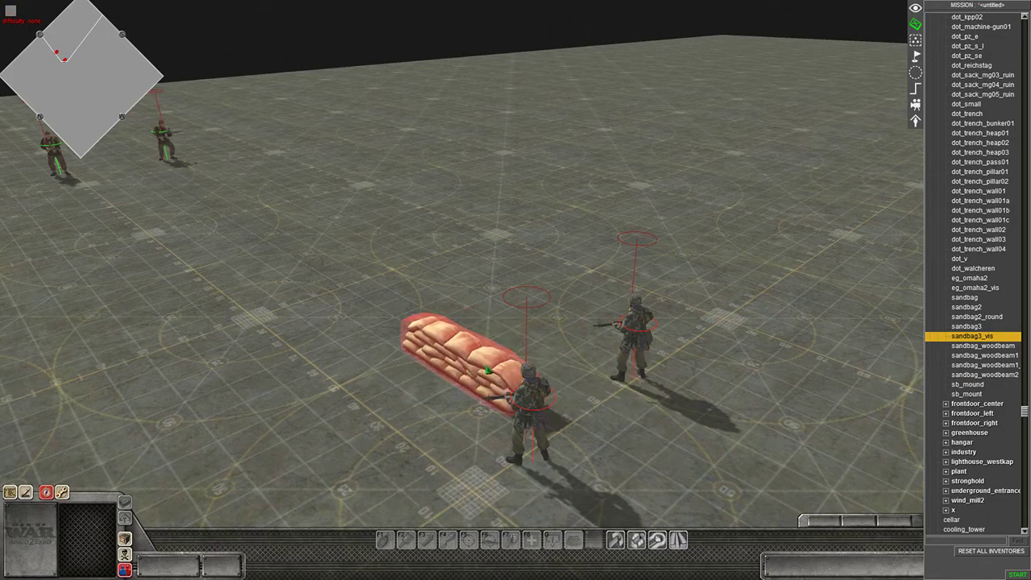
right_click(420, 388)
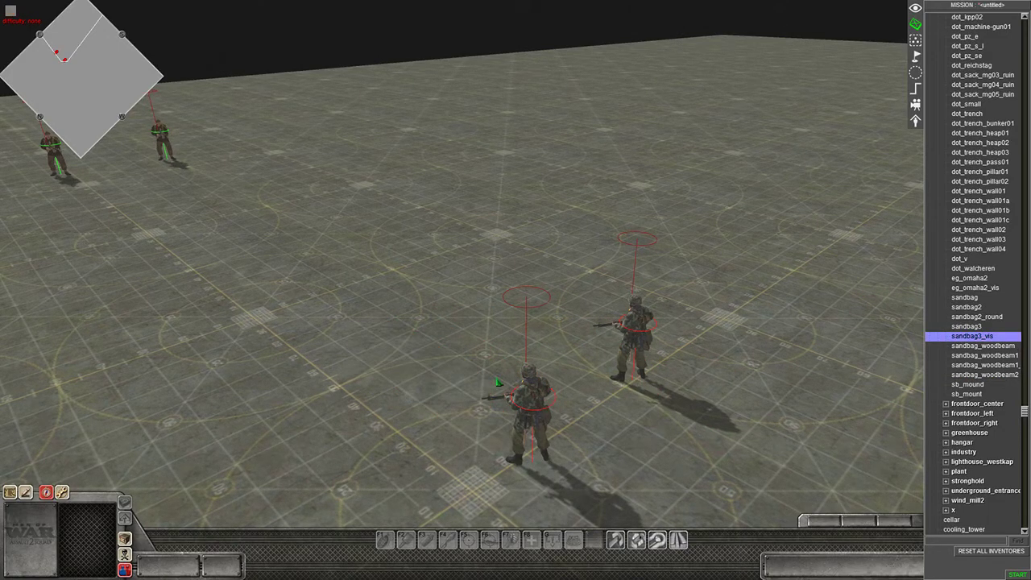
click(967, 326)
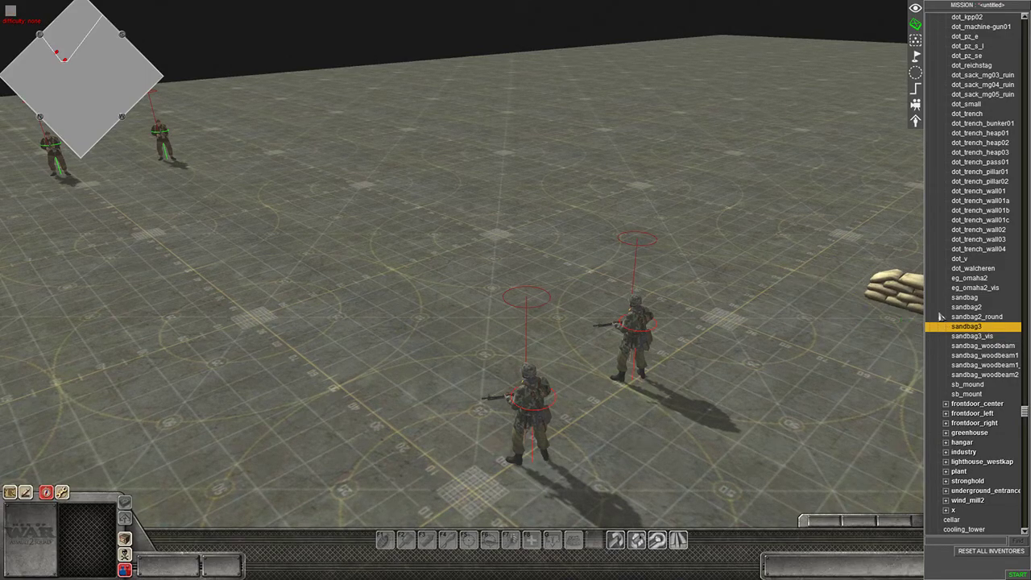
Step: Place a sandbag2_round barrier in front of the two paratroopers, rotate and shift it around the nearer one, and copy it
click(970, 316)
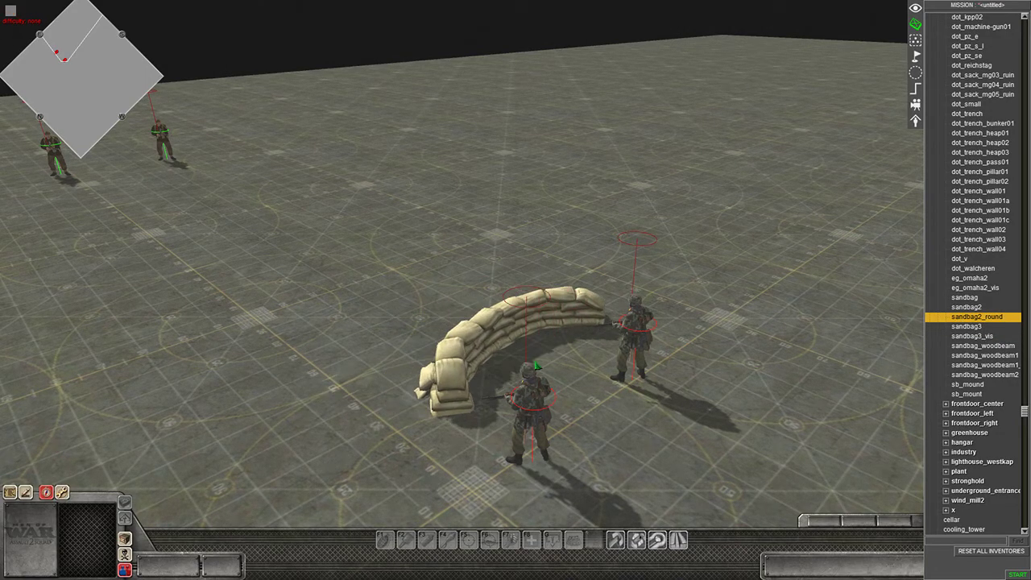
click(553, 374)
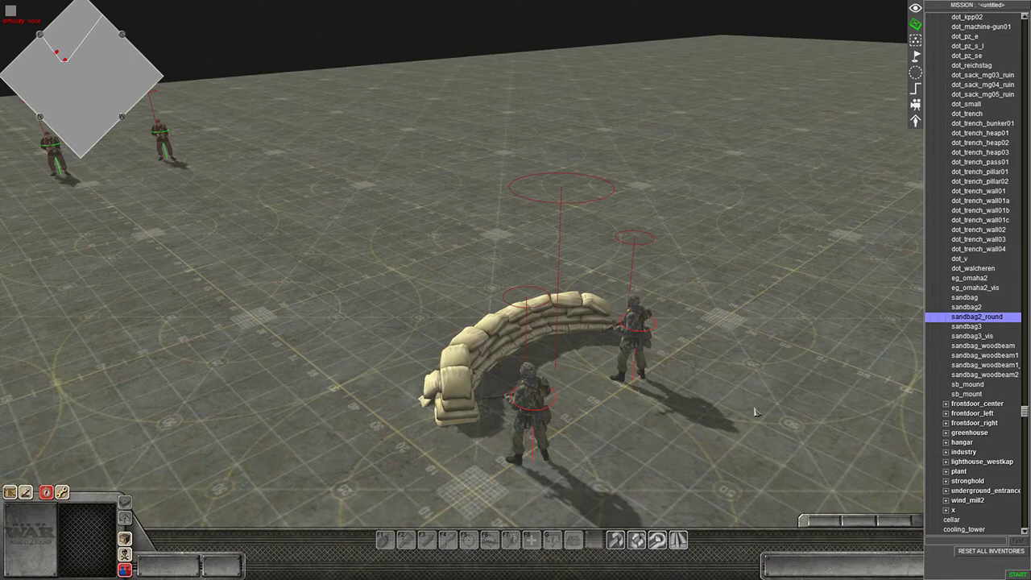
click(489, 348)
drag(475, 351, 382, 418)
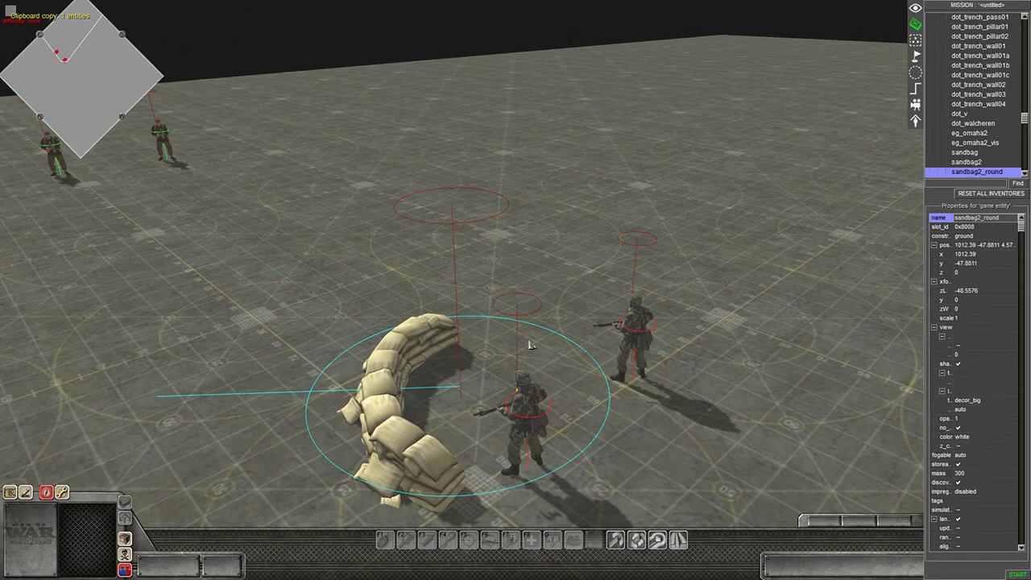
Step: Paste a second round sandbag barrier and rotate and position it to join the first in one arc around both paratroopers
key(ctrl+v)
drag(575, 359, 493, 341)
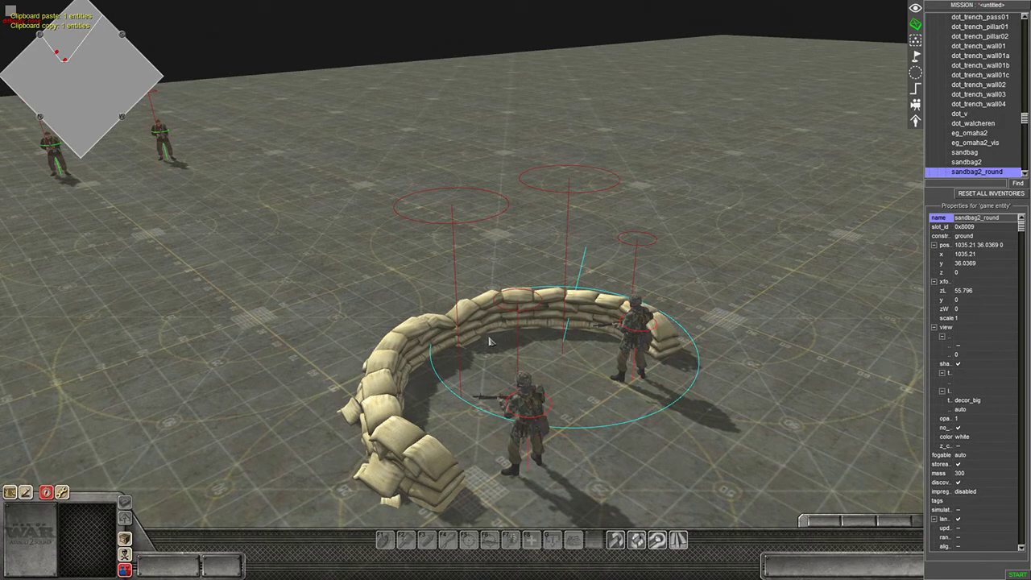
drag(487, 335, 483, 336)
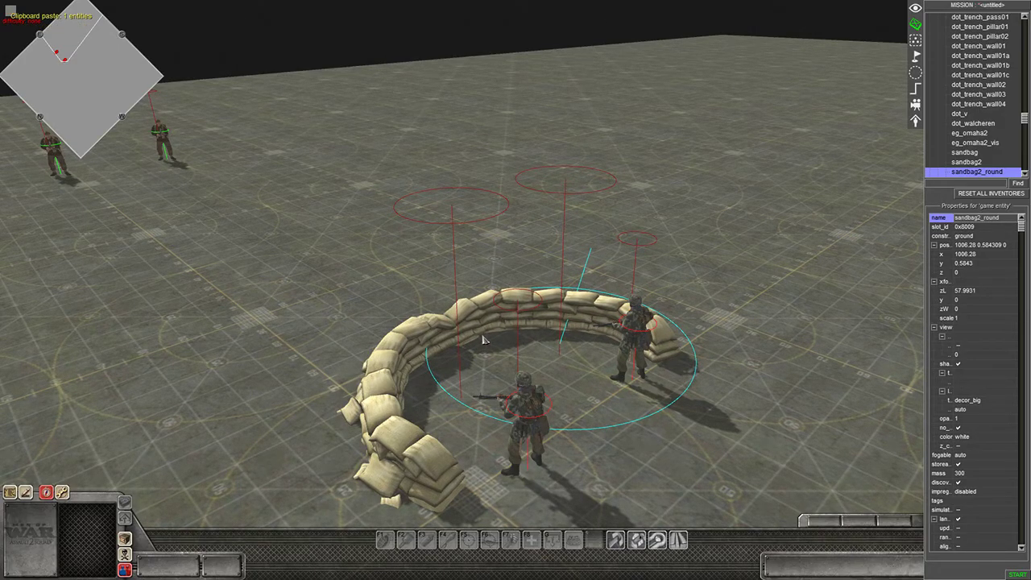
Step: Preview the sandbag and eg_omaha2_vis objects beside the sandbag arc, dismiss both and clear the selection
click(986, 153)
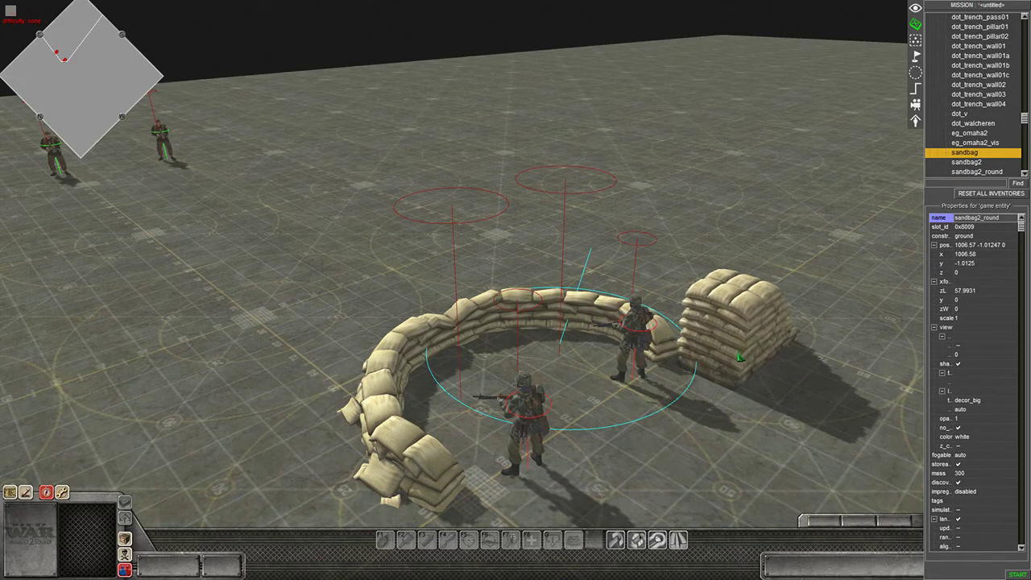
right_click(726, 354)
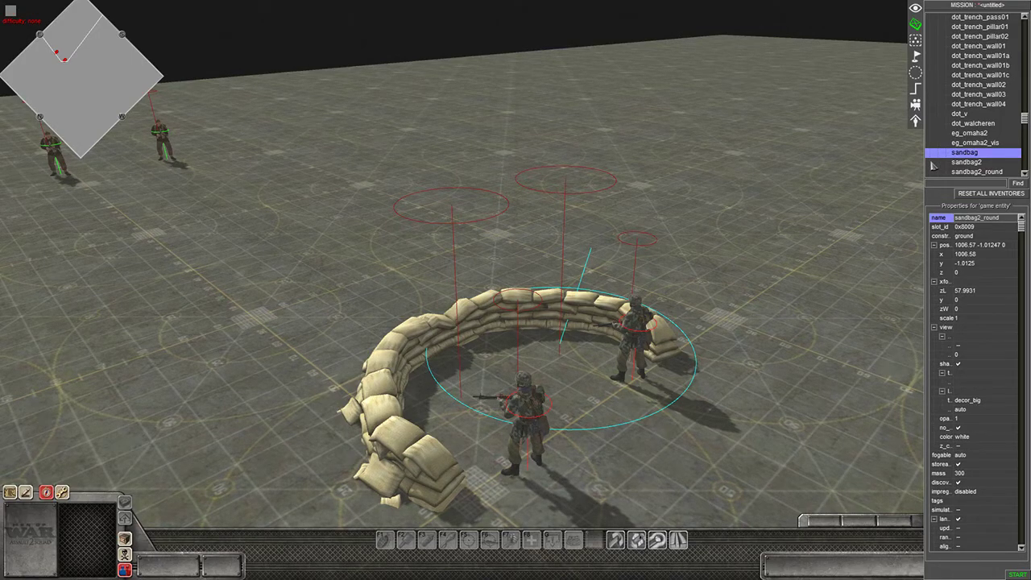
click(973, 142)
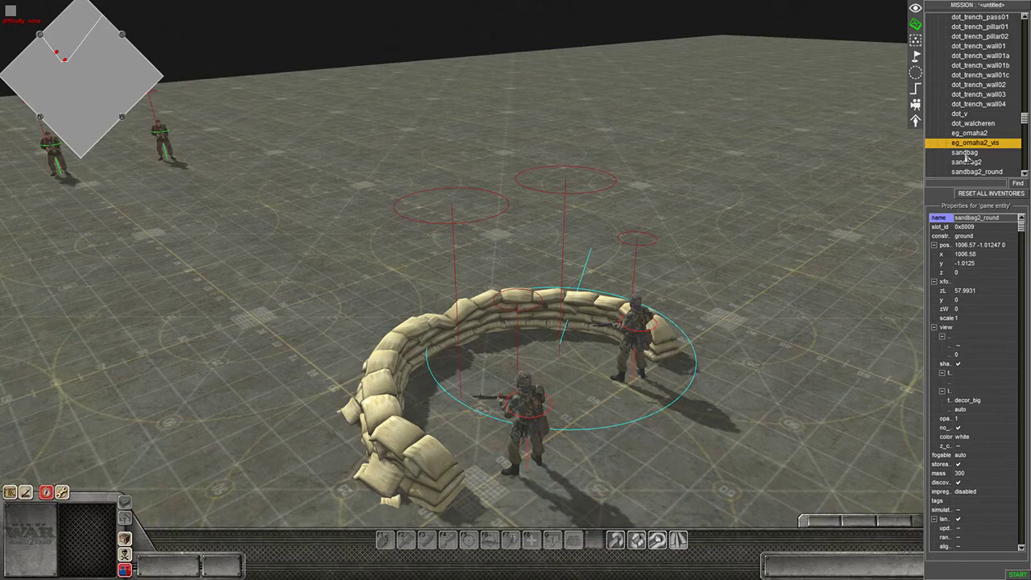
right_click(828, 268)
click(786, 286)
Step: Place two sandbag2 walls, one near each end of the round sandbag arc
scroll(992, 347, down, 5)
scroll(992, 346, down, 2)
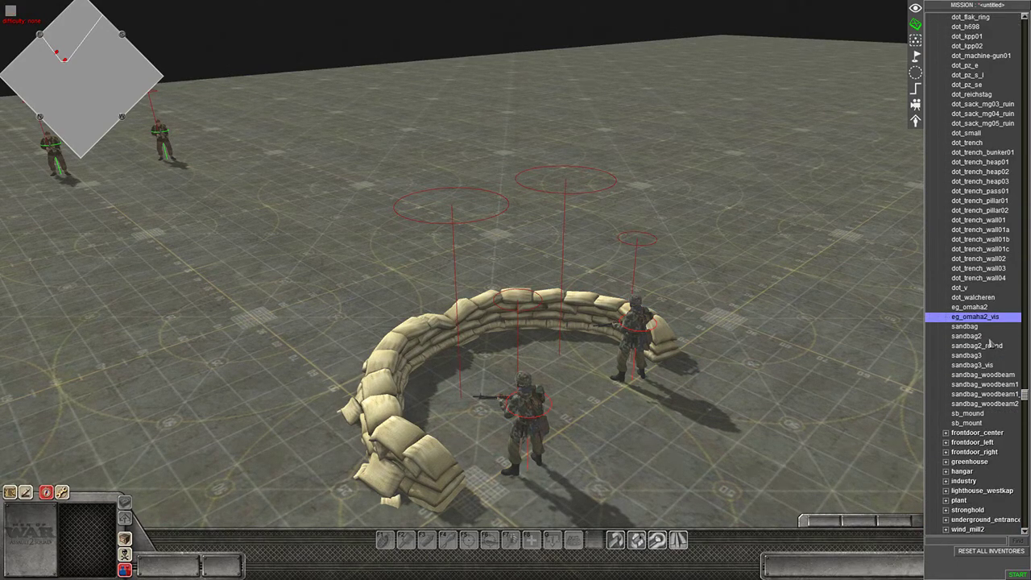
click(976, 337)
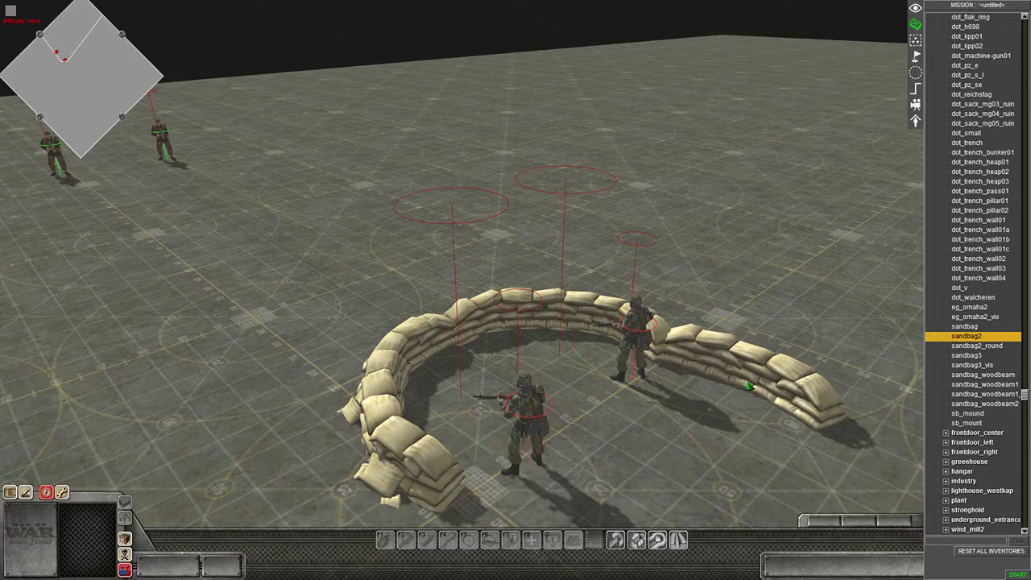
scroll(753, 378, down, 3)
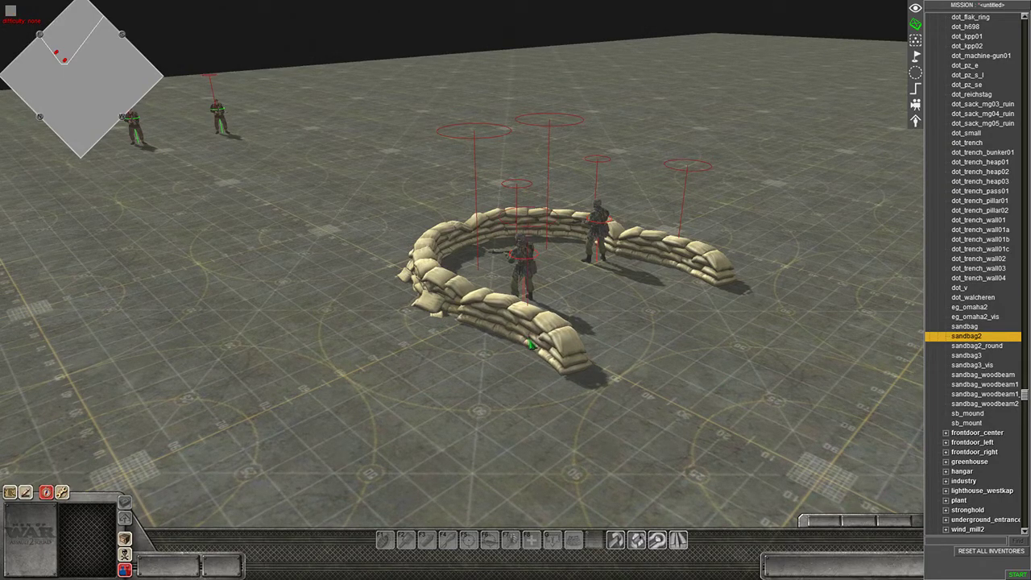
click(531, 344)
Step: Rotate and move both sandbag2 walls so they extend outward as wings from the ends of the sandbag arc
click(550, 346)
drag(503, 367, 454, 320)
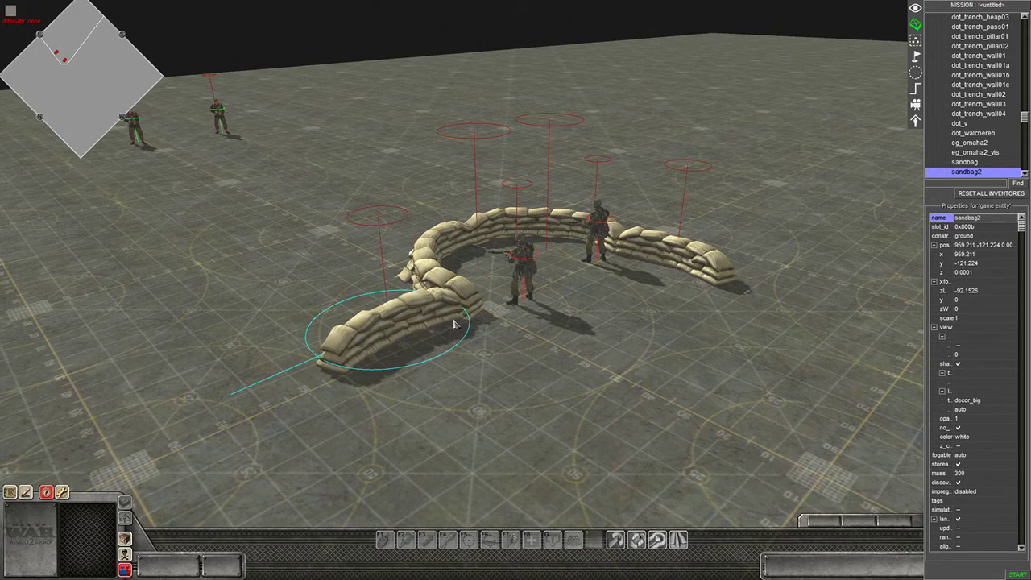
click(728, 281)
drag(691, 287, 678, 240)
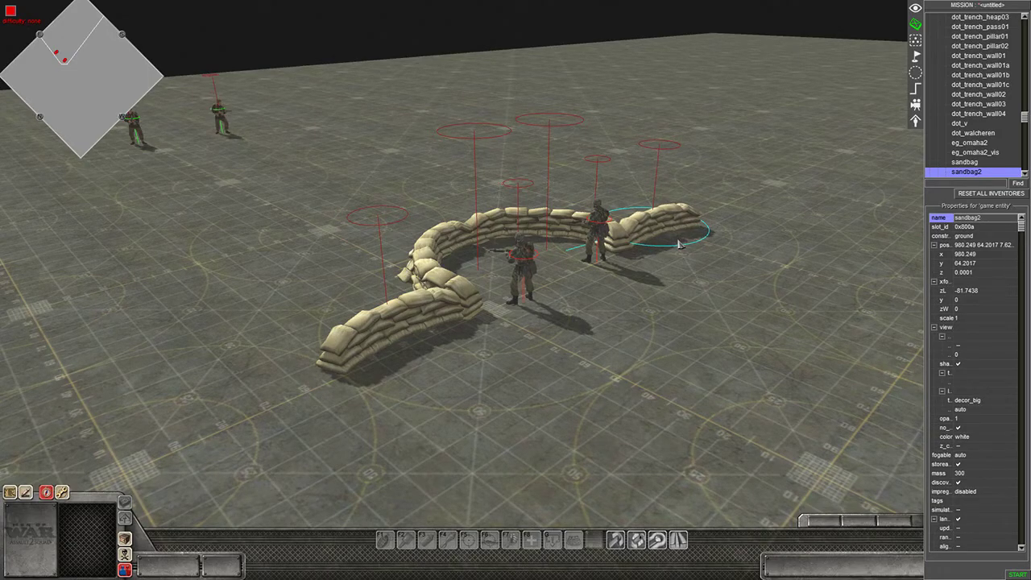
click(704, 323)
Step: Examine the sandbag position and both soldier pairs in the game view, turning to look from behind the opposing pair
scroll(704, 322, down, 3)
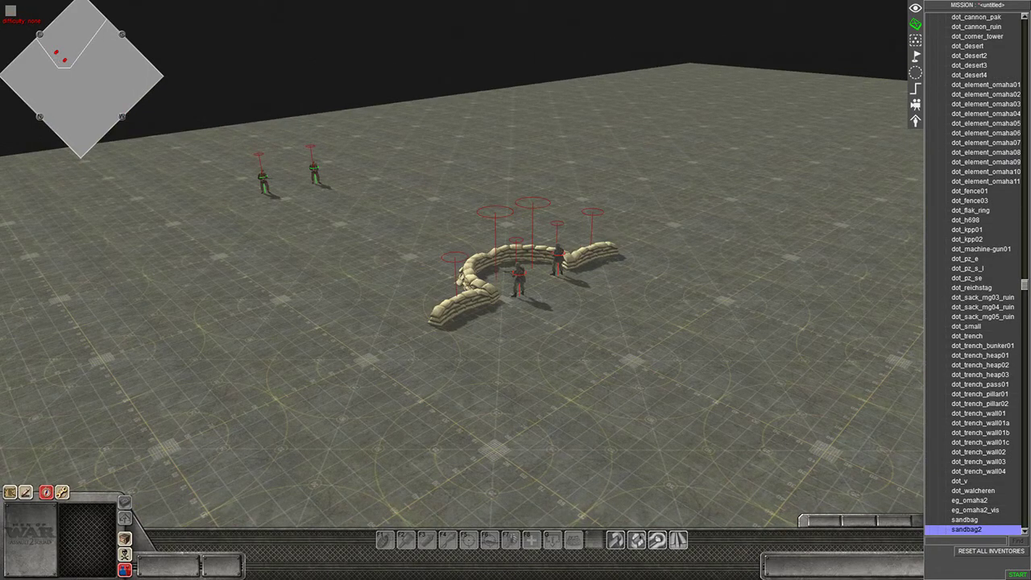
scroll(698, 327, up, 1)
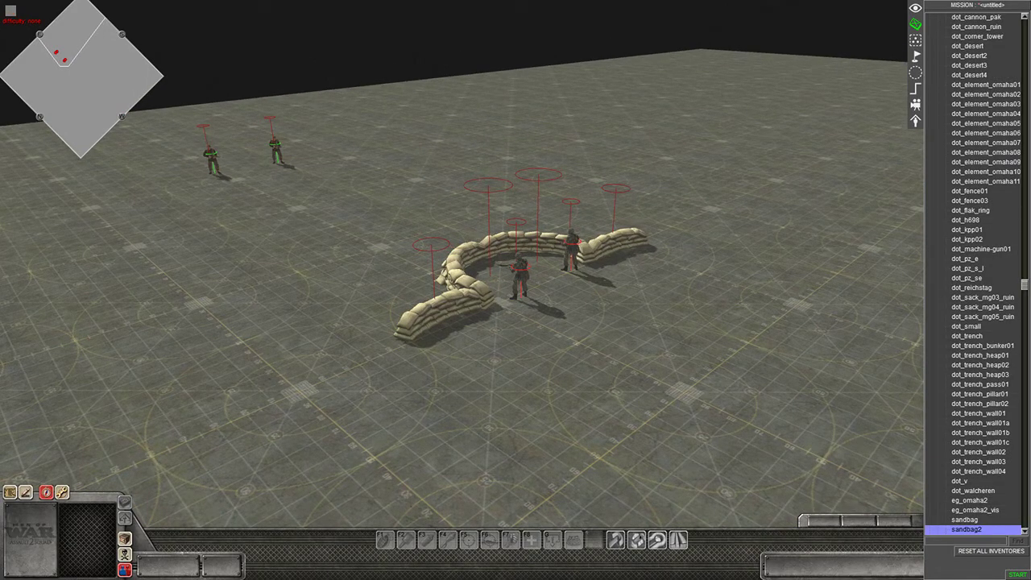
scroll(877, 143, down, 2)
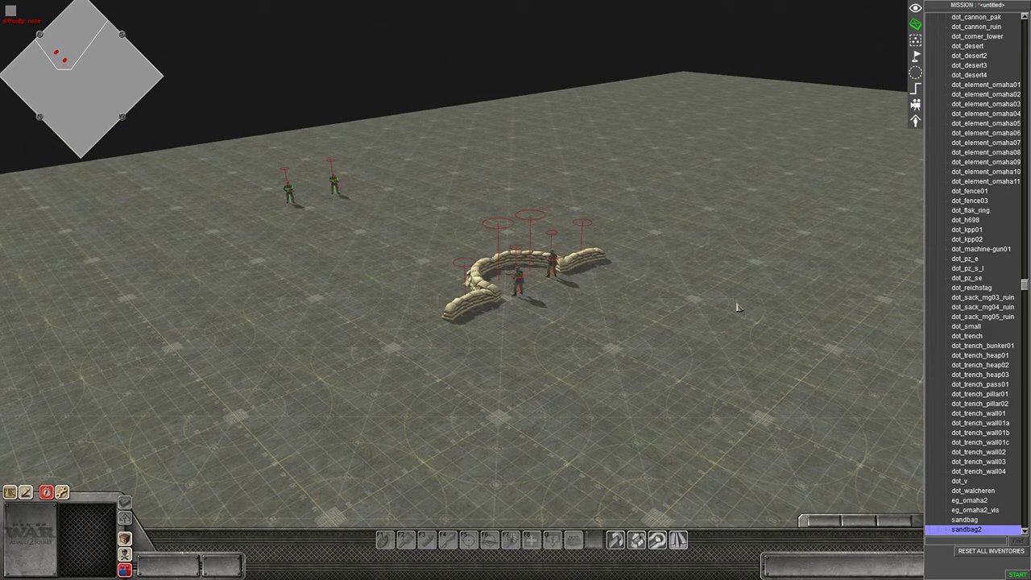
key(F1)
key(Left)
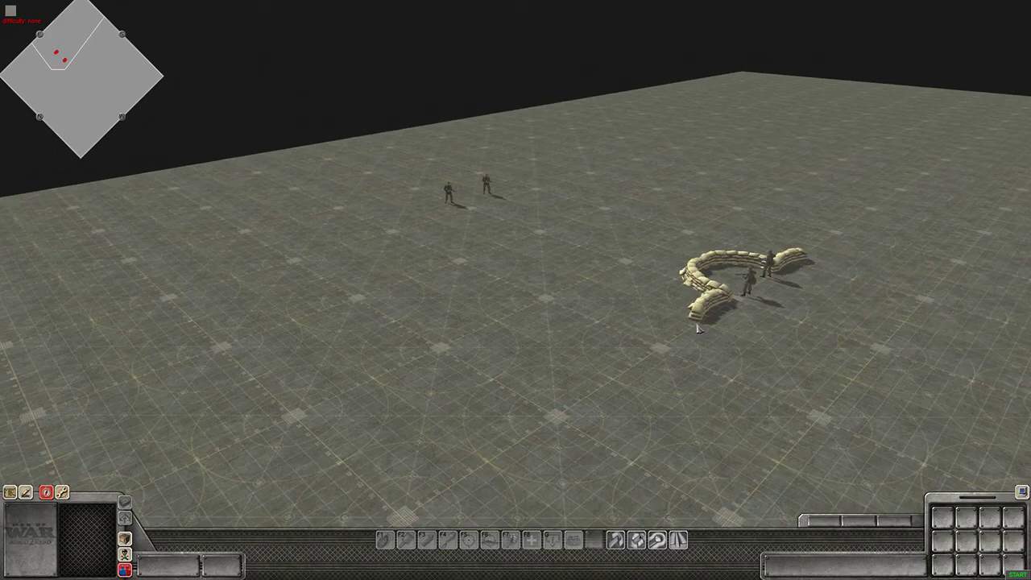
scroll(655, 317, up, 2)
middle_drag(655, 317, 951, 338)
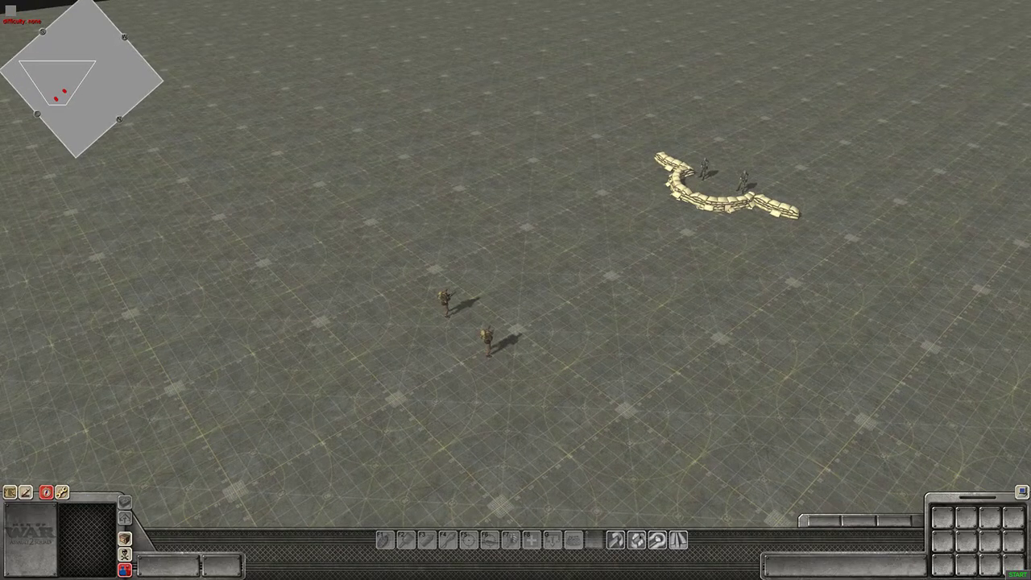
Step: Return to the mission editor and move the two opposing soldiers together farther away from the sandbag position
drag(417, 285, 550, 403)
key(F1)
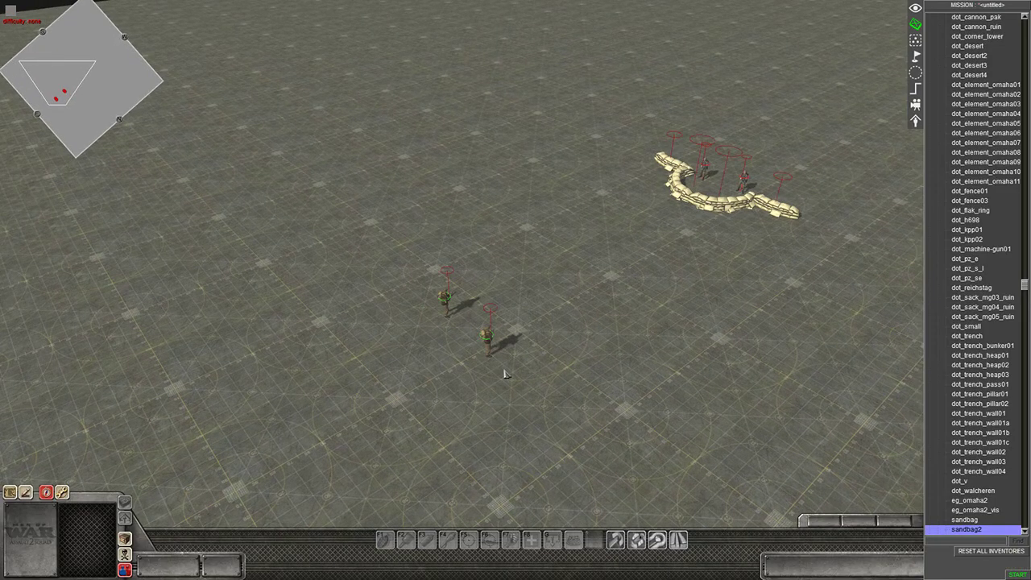
drag(488, 352, 323, 468)
Step: Select the whole sandbag position with its two paratroopers, move it farther from the opposing pair and clear the selection
drag(637, 129, 809, 270)
drag(721, 251, 838, 180)
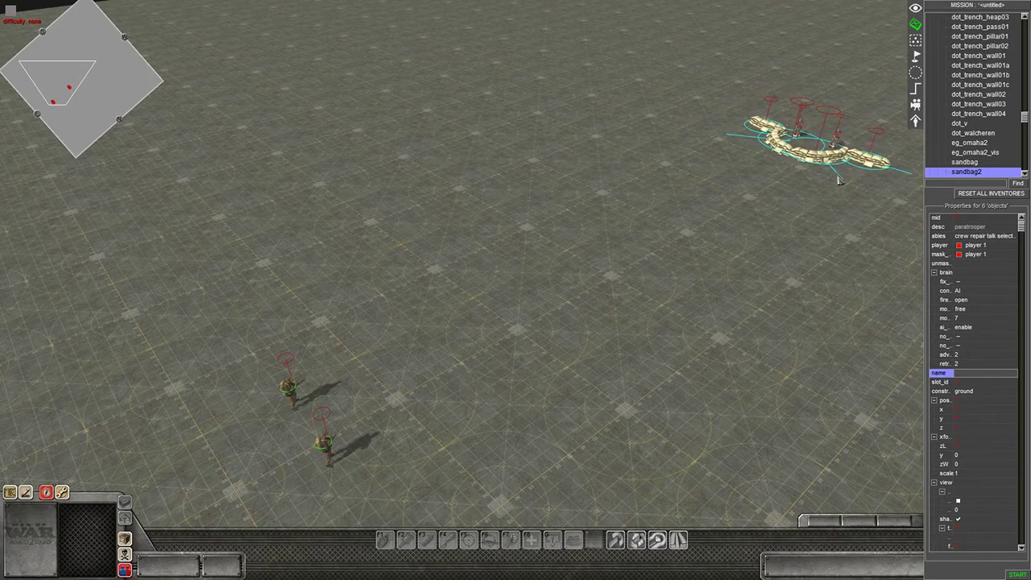
click(681, 307)
Step: Place a dot_cannon_pak fortification on the open ground between the two soldier pairs, select it and delete it
scroll(977, 266, up, 10)
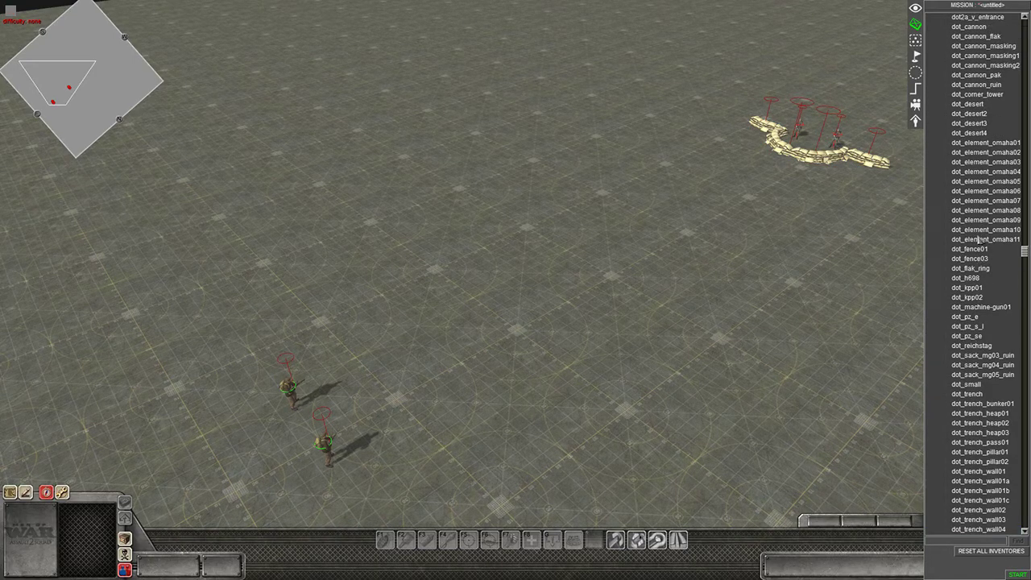
scroll(980, 205, down, 1)
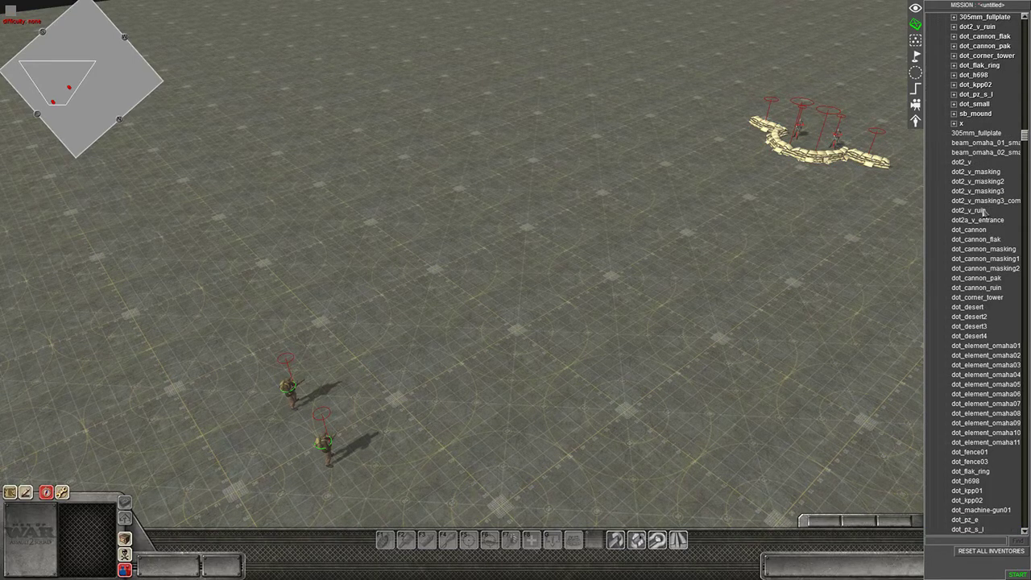
click(987, 281)
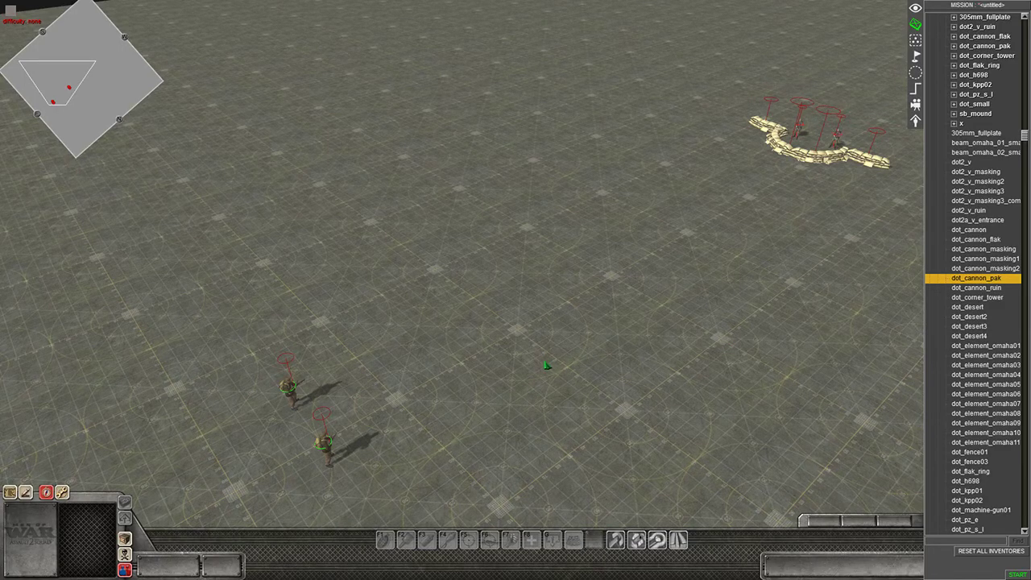
scroll(546, 365, up, 3)
click(522, 320)
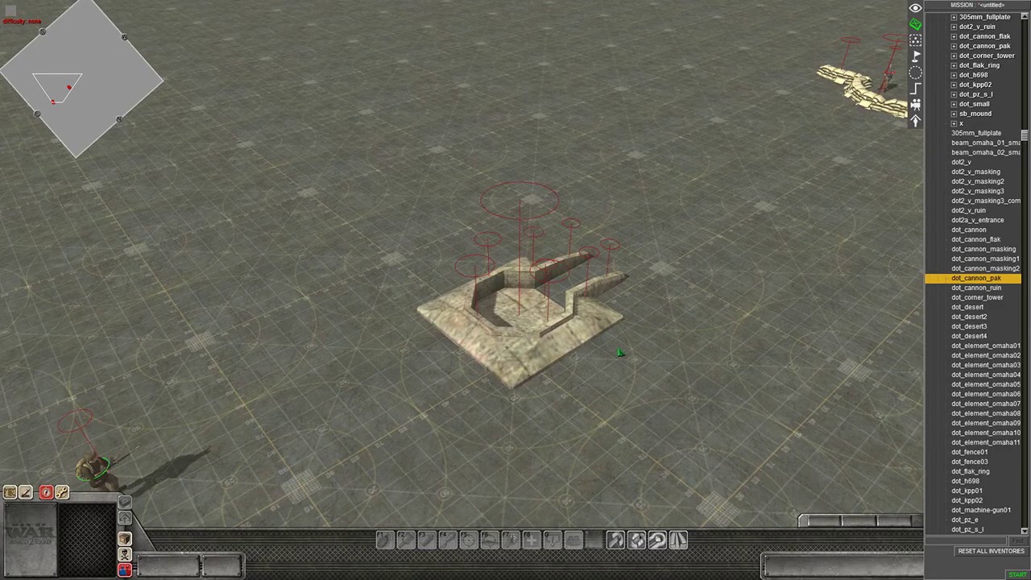
drag(628, 372, 445, 258)
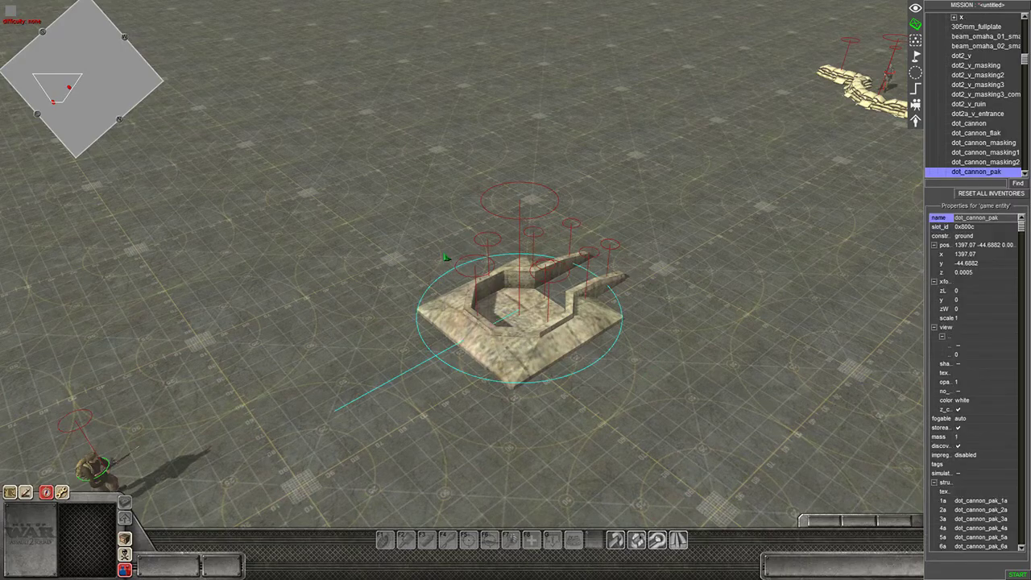
key(Delete)
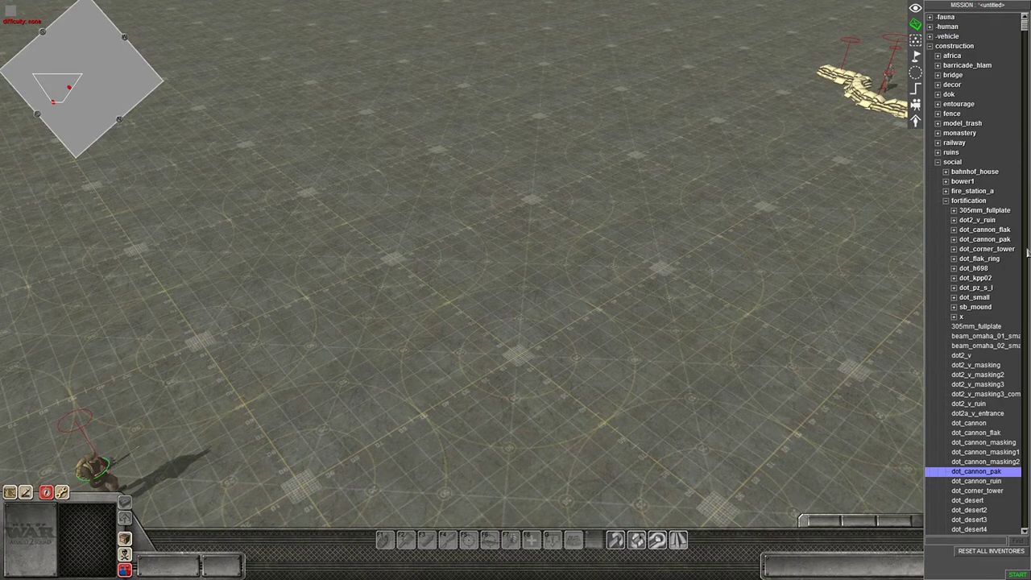
click(973, 364)
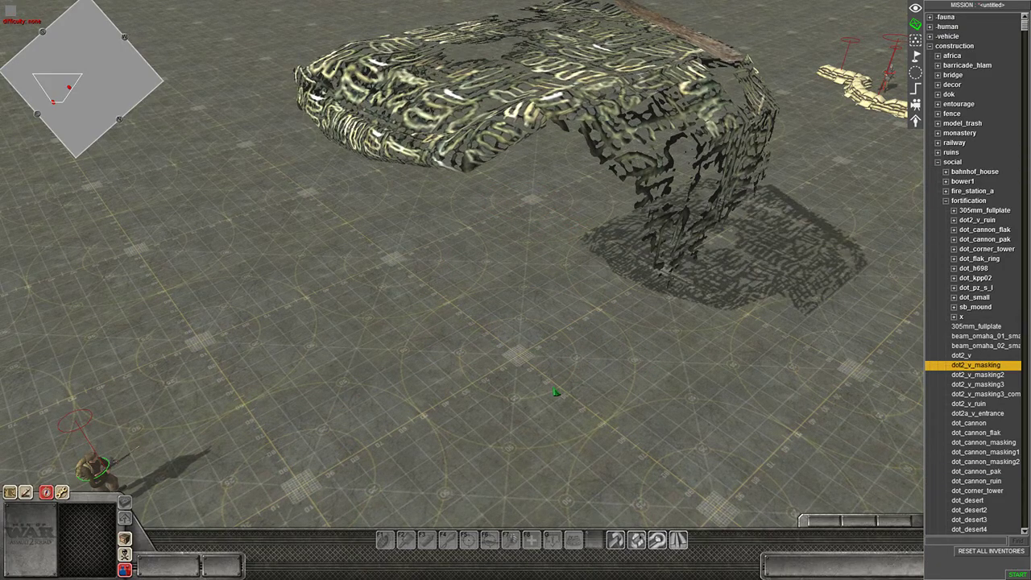
scroll(795, 332, down, 2)
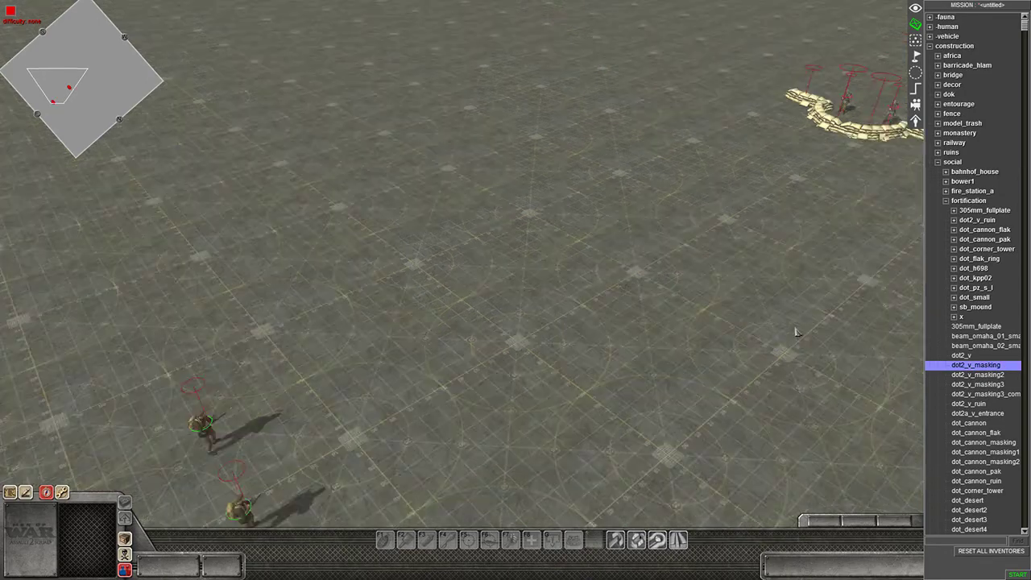
scroll(796, 332, down, 2)
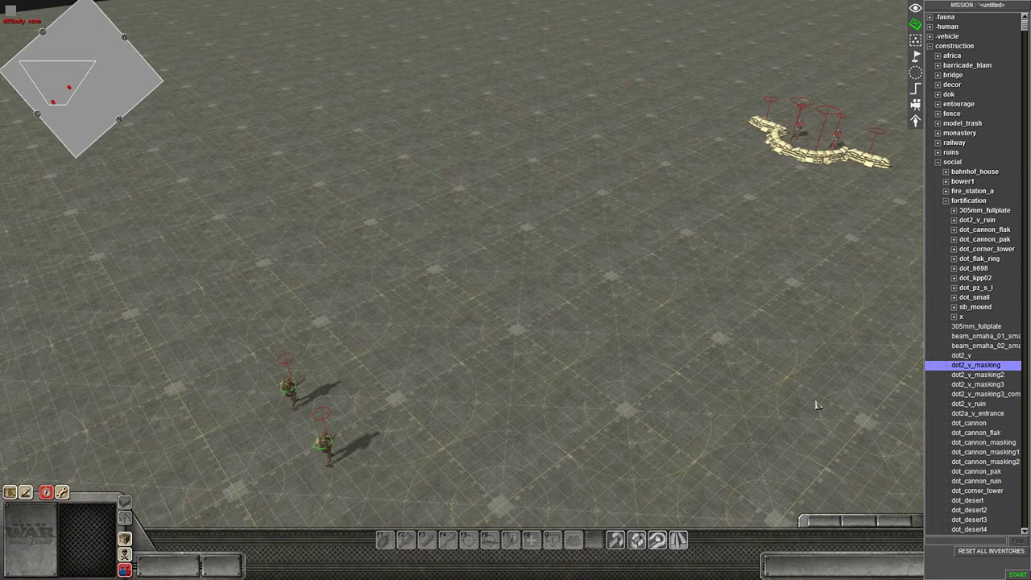
Step: Place a dot_flak_ring fortification beside the soldier pair that has no cover, select it and delete it
key(F1)
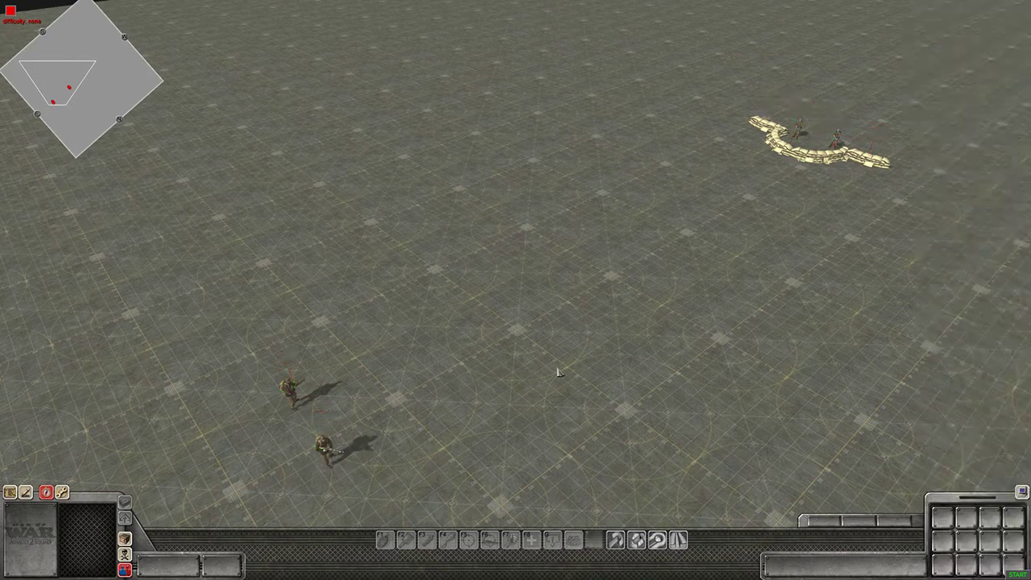
scroll(559, 372, up, 2)
key(Down)
middle_drag(561, 367, 518, 312)
key(F3)
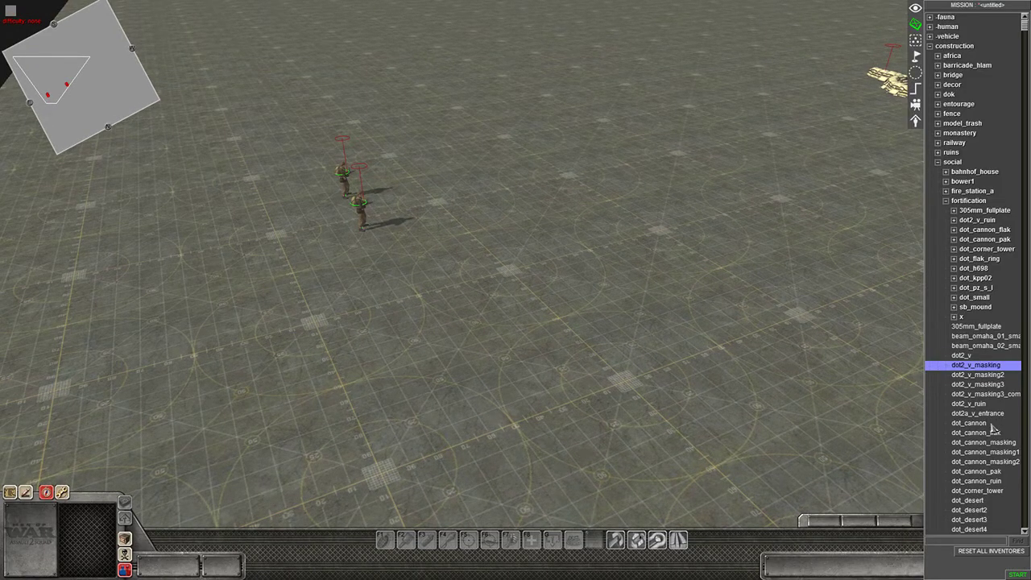
scroll(992, 425, down, 5)
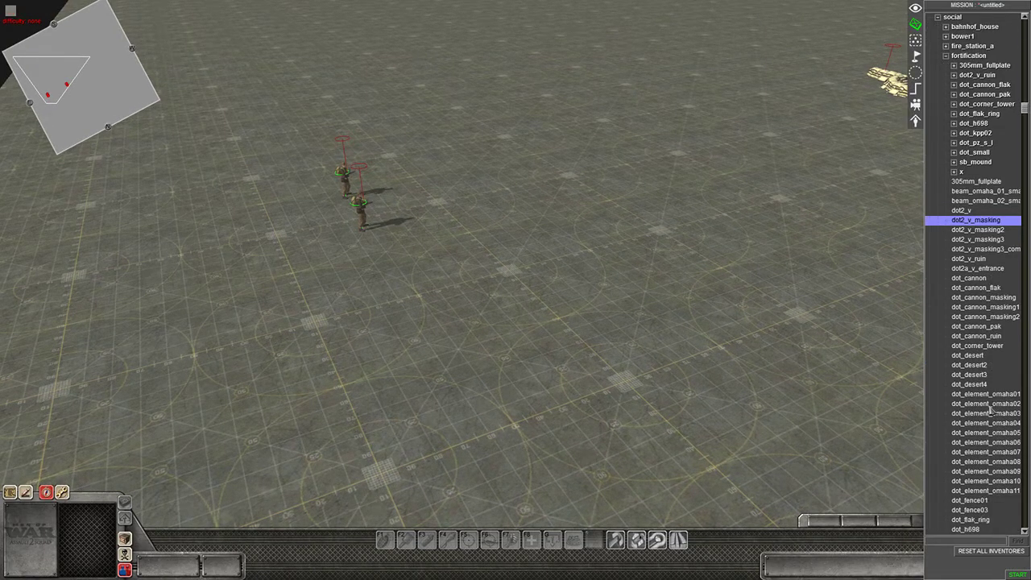
scroll(988, 356, down, 4)
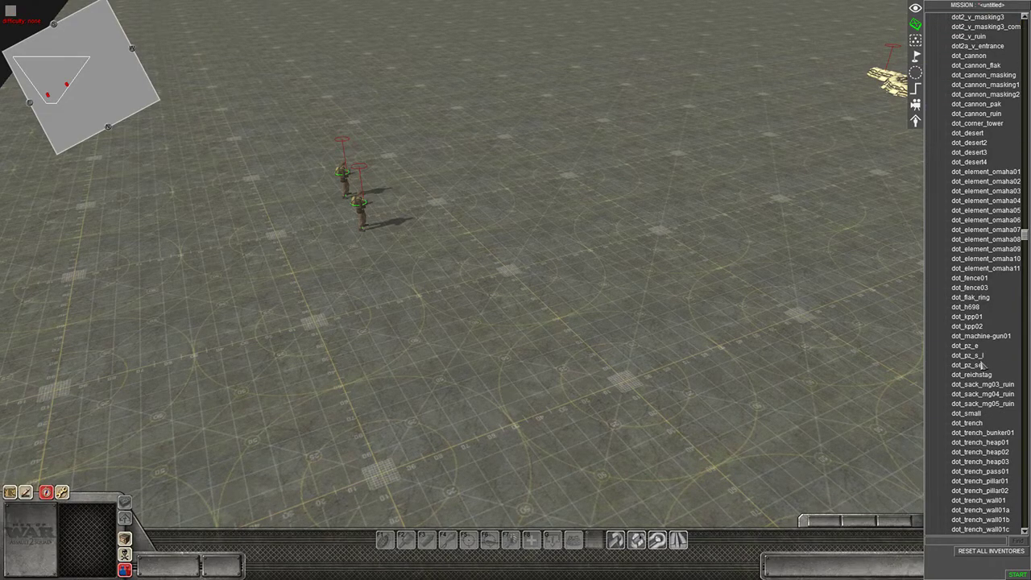
click(984, 298)
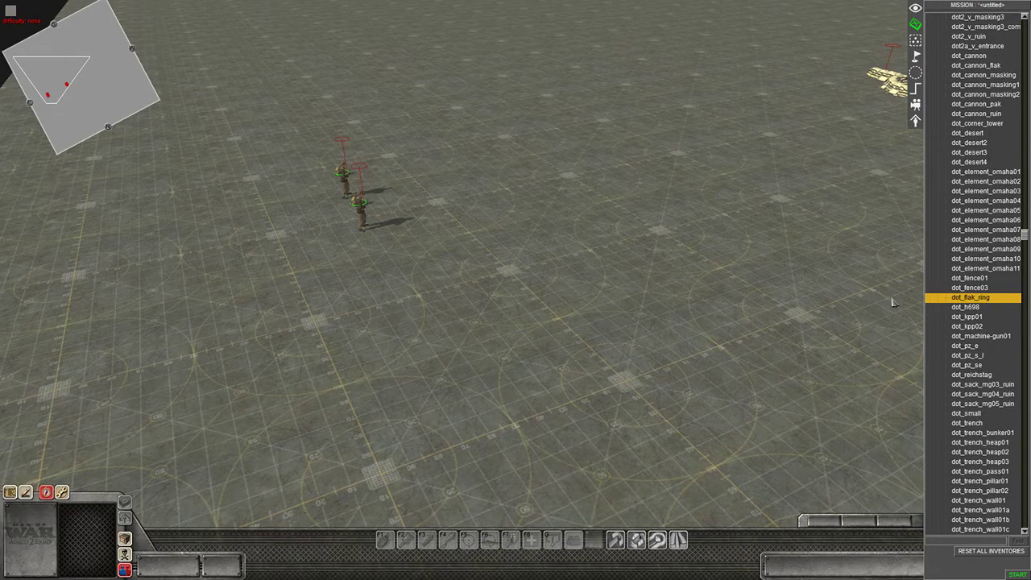
click(560, 201)
drag(685, 342, 525, 85)
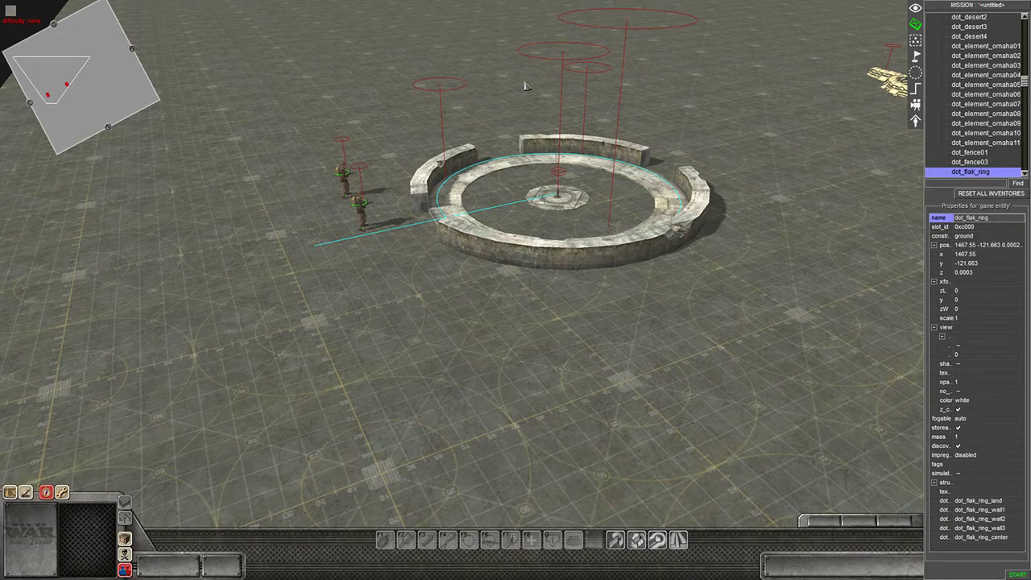
key(Delete)
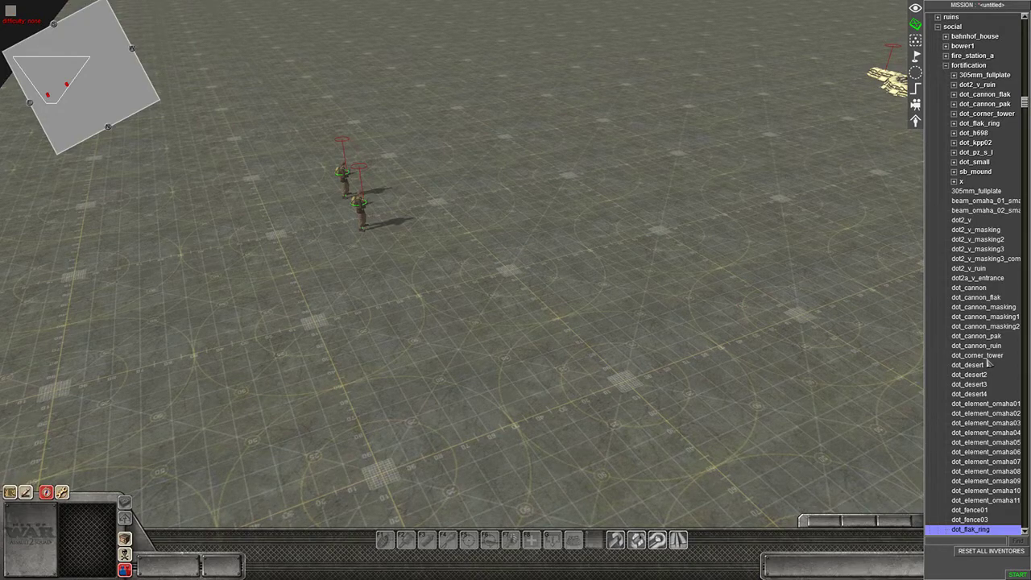
Step: Place one dot_machine-gun01 emplacement in front of the uncovered soldier pair, on the side facing the sandbag position
scroll(1003, 305, up, 5)
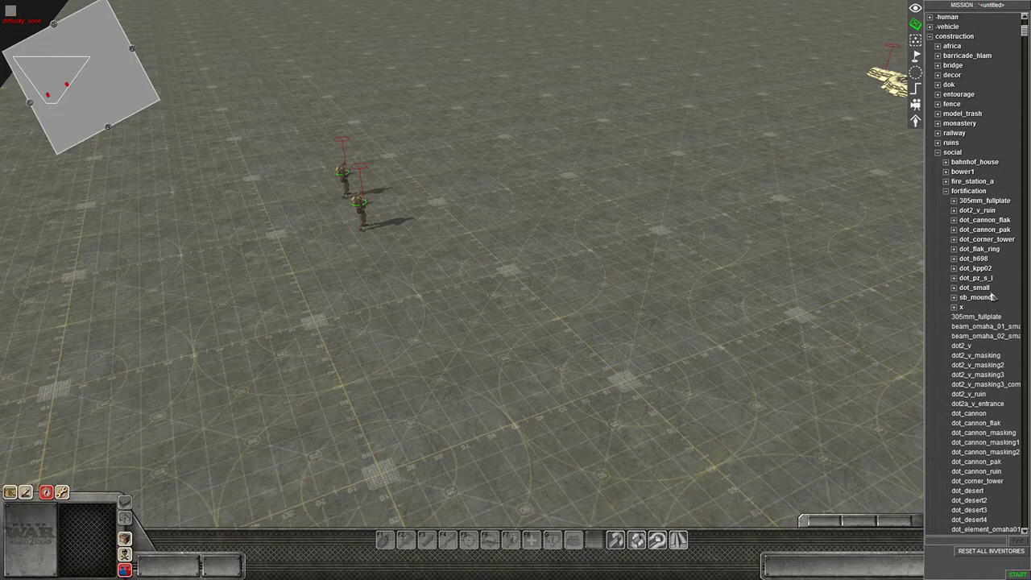
scroll(996, 328, down, 11)
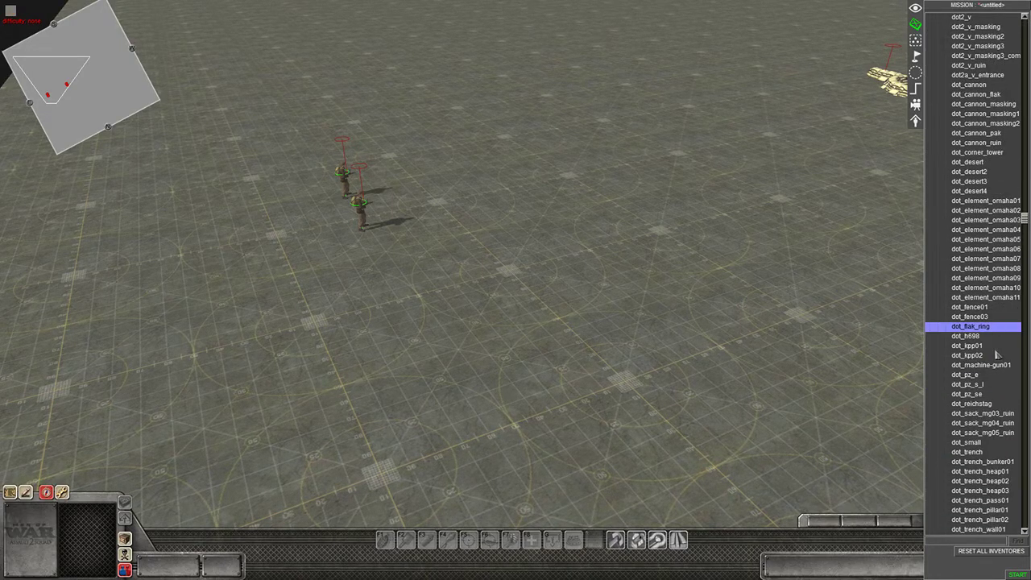
scroll(996, 354, down, 7)
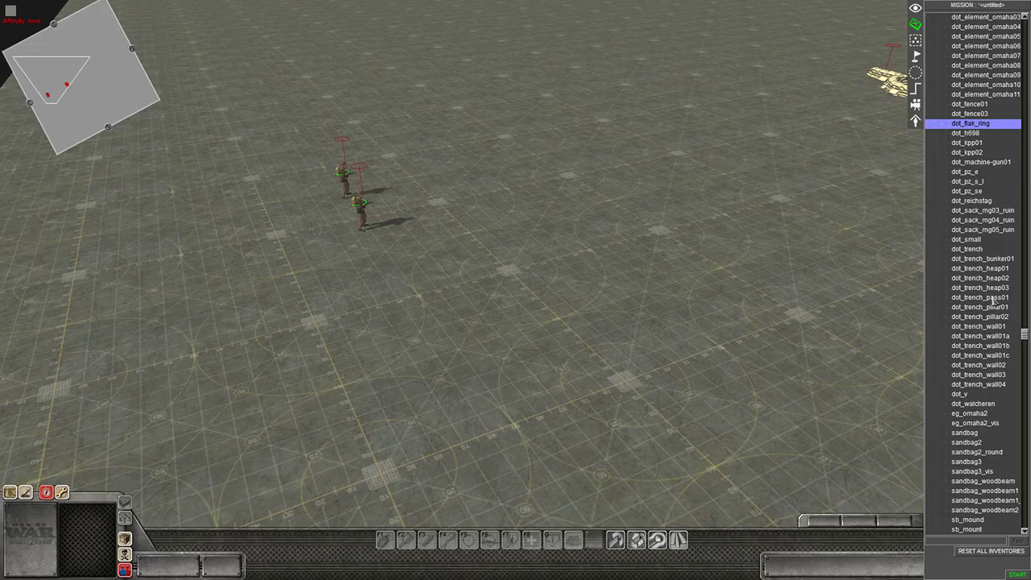
click(981, 163)
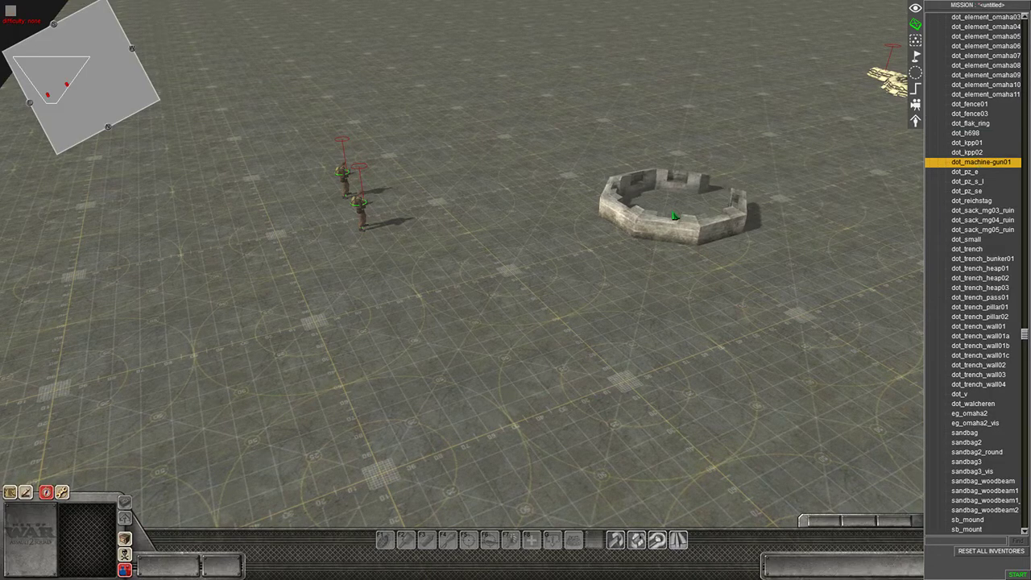
click(467, 187)
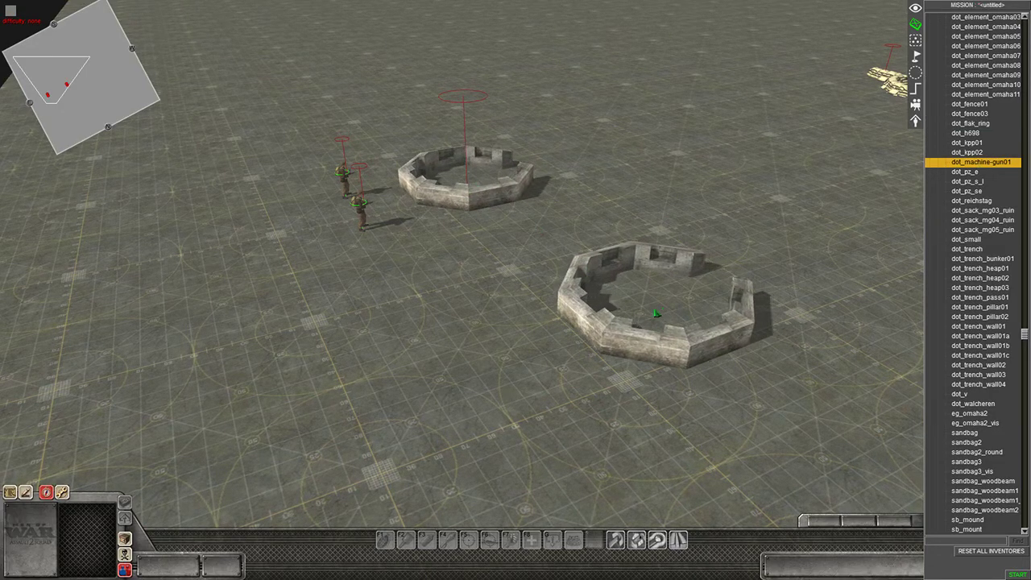
right_click(617, 278)
Step: Rotate the dot_machine-gun01 emplacement by about 180 degrees so its opening faces the two soldiers, and clear the selection
drag(541, 222, 402, 119)
alt+drag(471, 288, 374, 82)
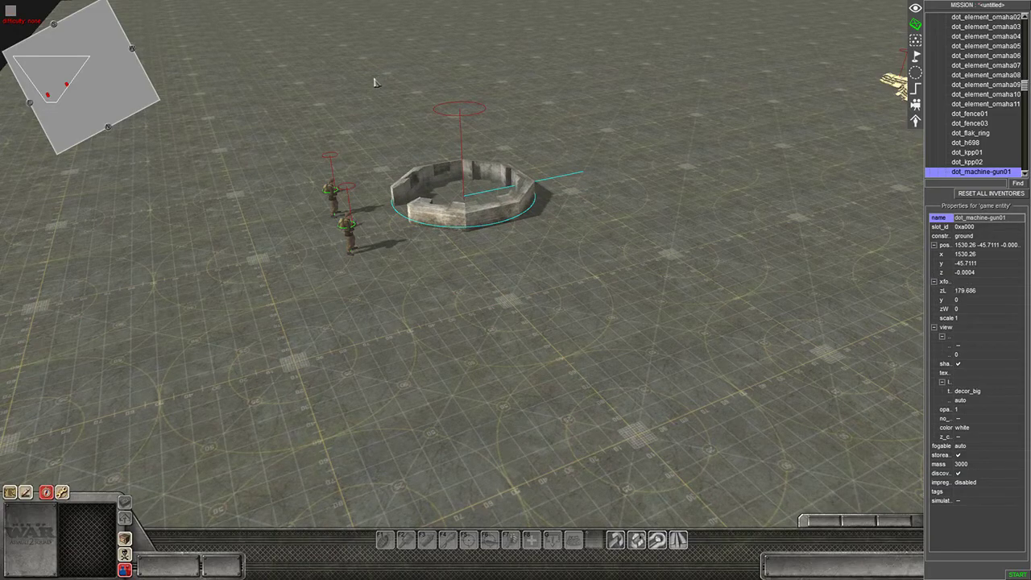
click(376, 260)
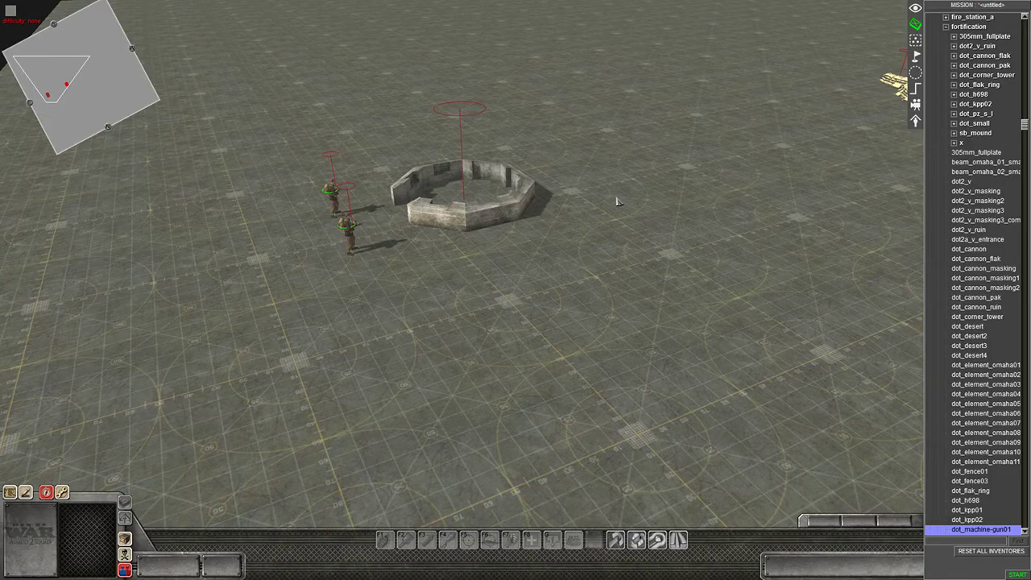
Step: Examine the concrete emplacement in the game view from behind the two commandos, looking toward the distant sandbag position
key(F1)
key(Up)
key(Left)
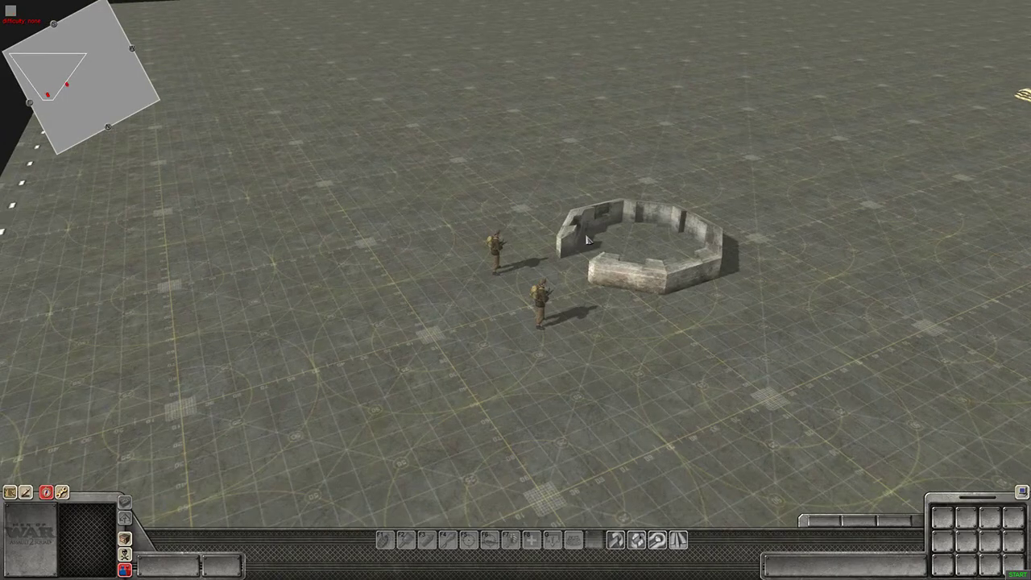
scroll(586, 233, up, 3)
middle_drag(586, 237, 669, 257)
key(Down)
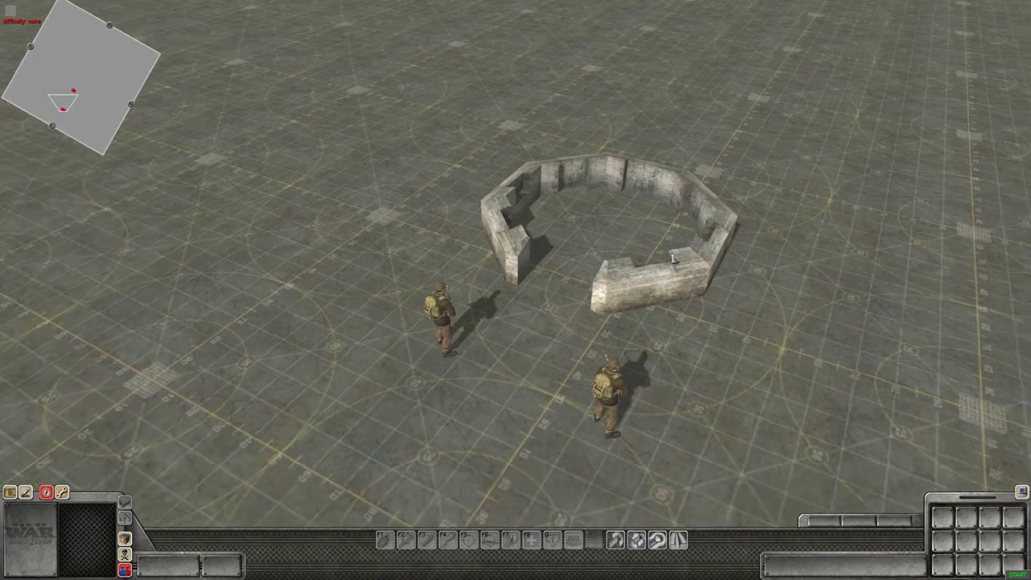
middle_drag(669, 258, 699, 208)
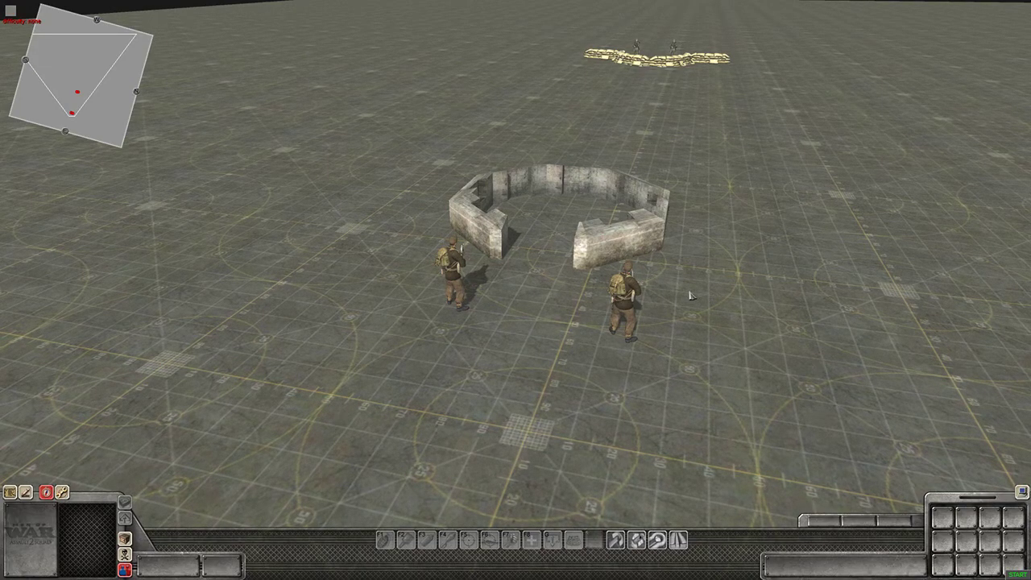
Step: Take control of the commandos' side, order each of the two soldiers to a spot inside the concrete emplacement and deselect them
key(1)
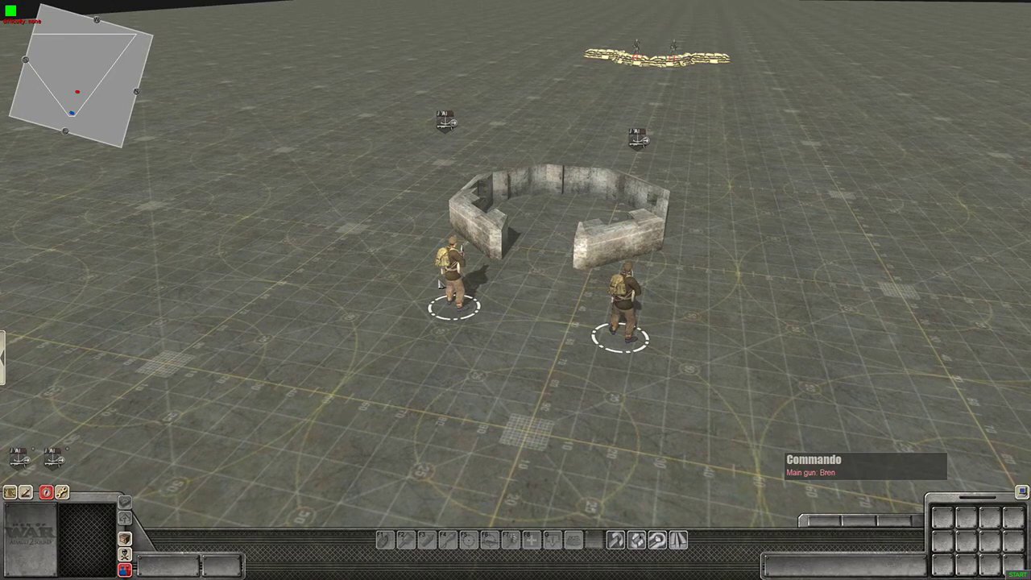
click(440, 284)
right_click(535, 195)
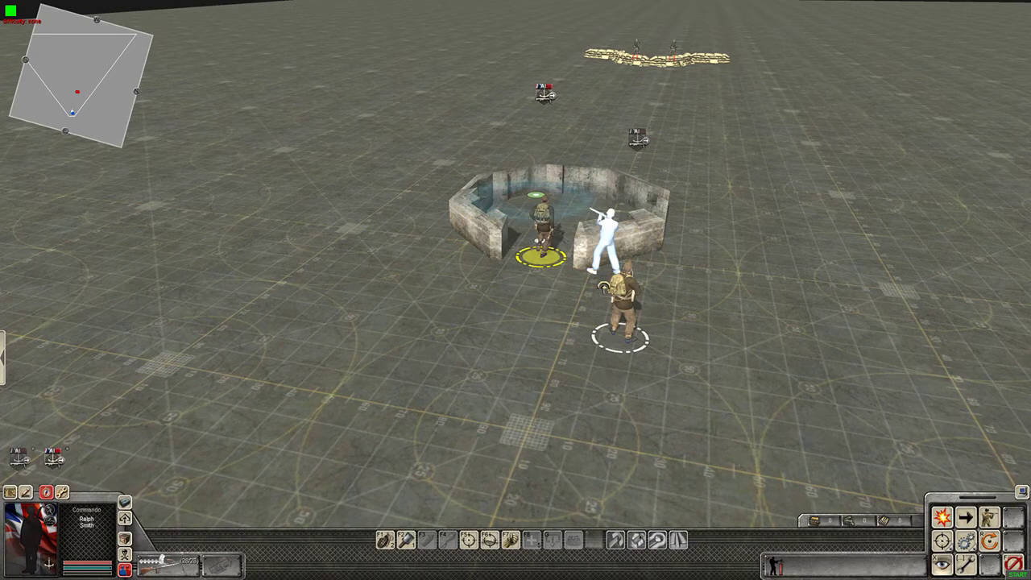
click(602, 286)
right_click(617, 201)
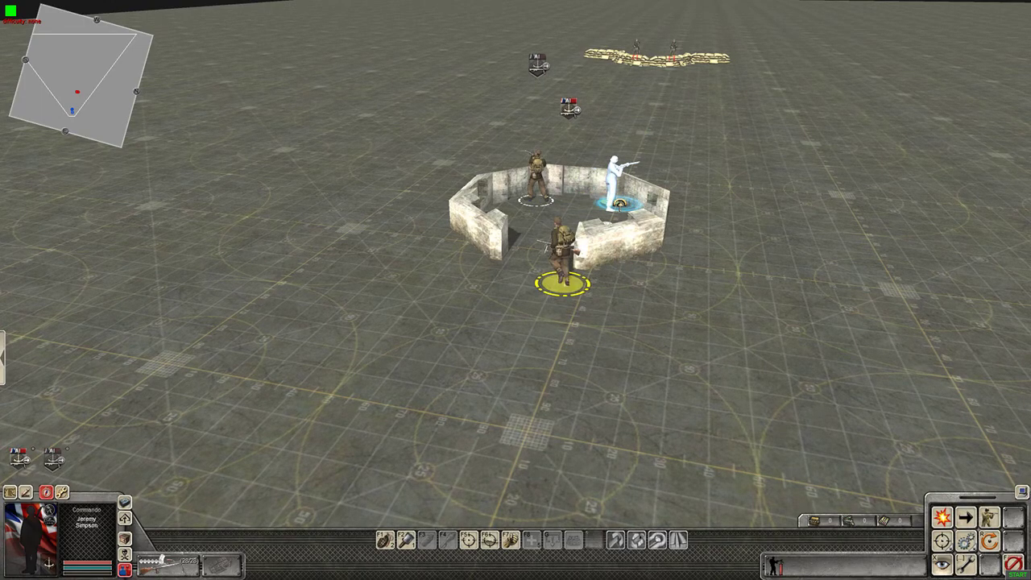
click(743, 235)
Step: Take control of the paratroopers' side, order both soldiers up against the inside of the curved sandbag wall and deselect them
key(2)
middle_drag(741, 165, 740, 147)
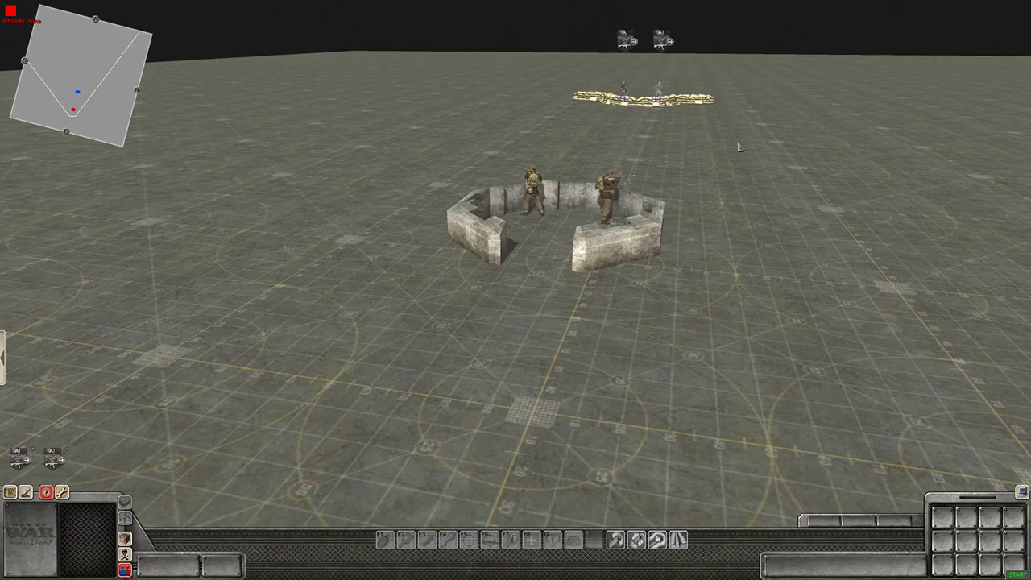
key(Right)
key(Up)
middle_drag(701, 108, 346, 160)
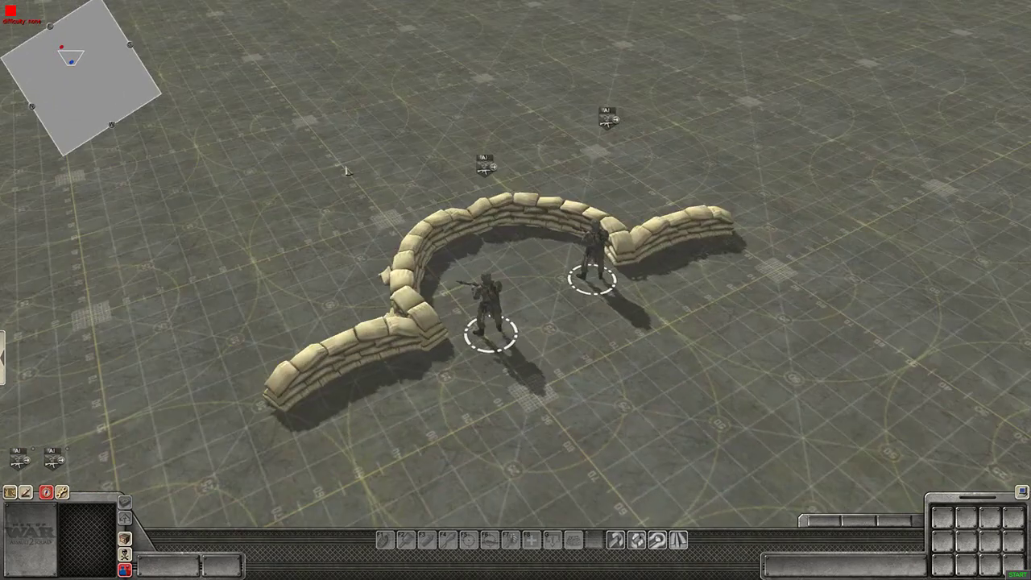
click(460, 273)
right_click(434, 253)
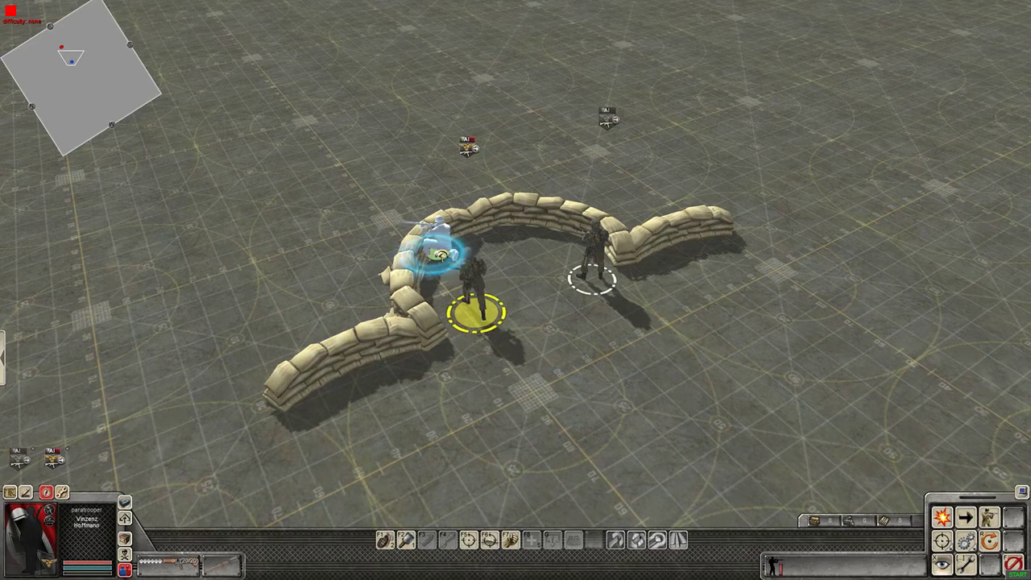
click(591, 249)
right_click(550, 238)
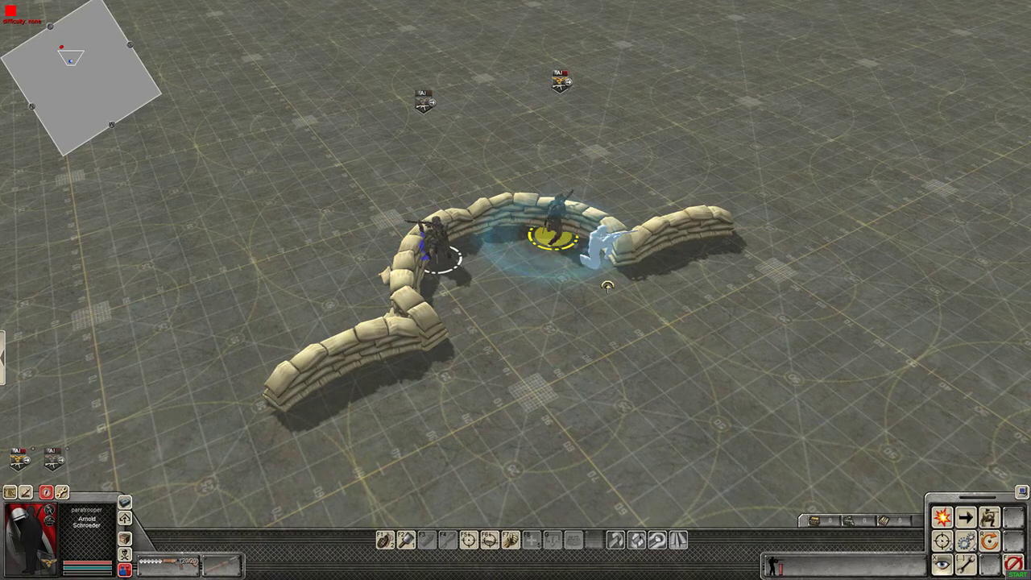
right_click(522, 232)
click(605, 275)
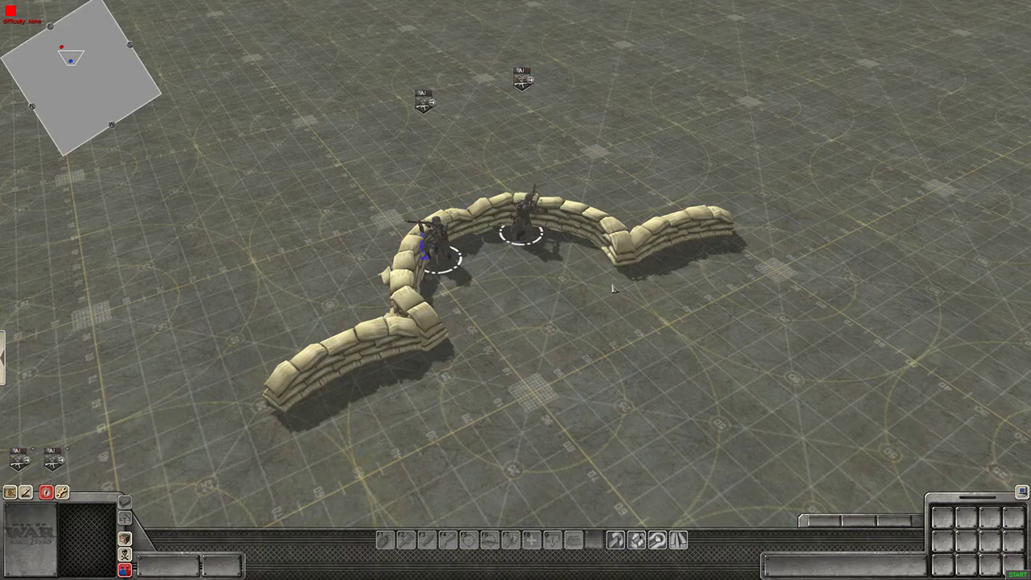
scroll(612, 274, down, 3)
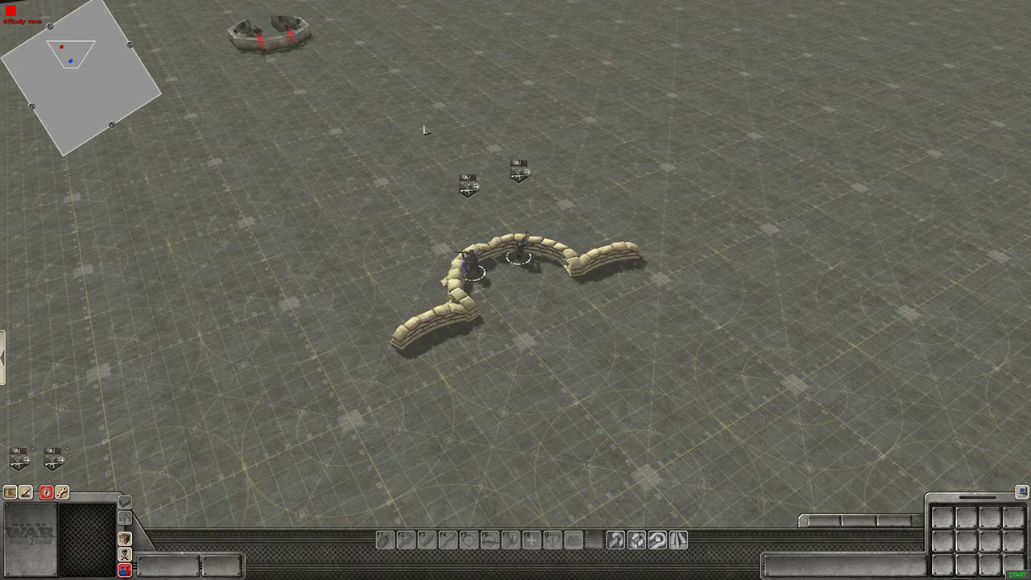
Step: Start the mission from the editor and examine in the game view how the soldiers at the sandbag arc fare
key(F3)
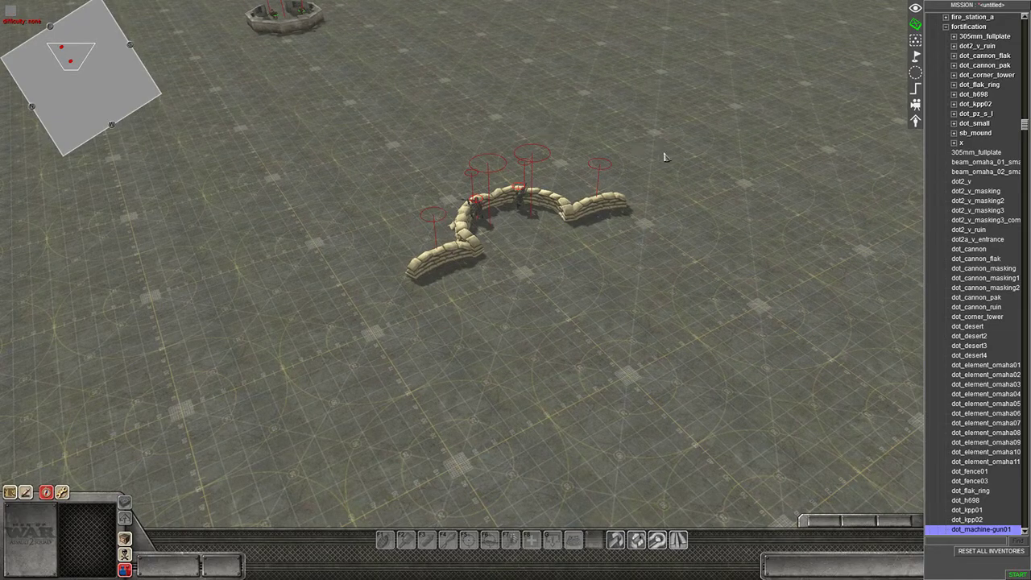
click(1017, 574)
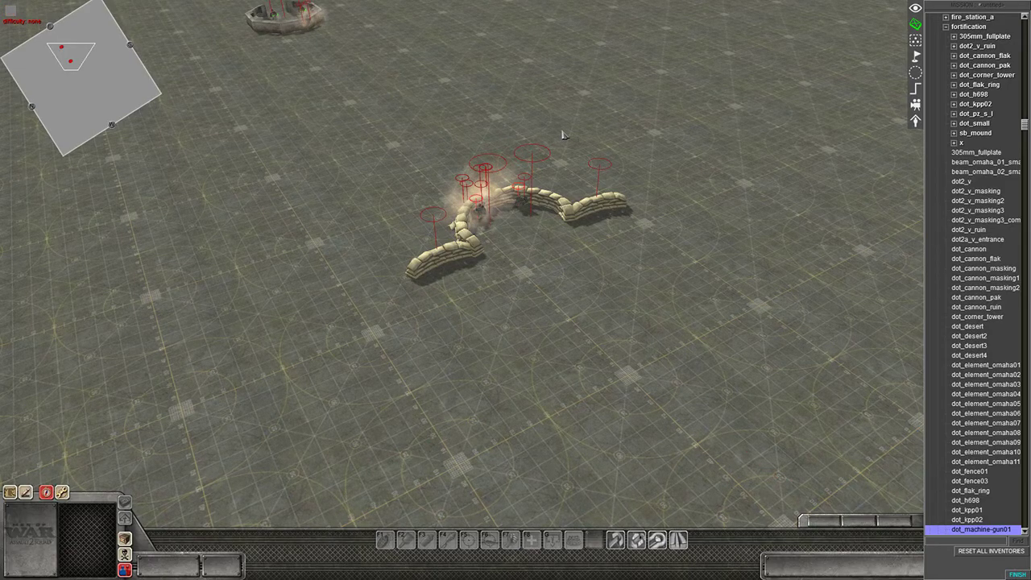
key(F1)
scroll(561, 136, up, 2)
middle_drag(561, 136, 483, 137)
key(Right)
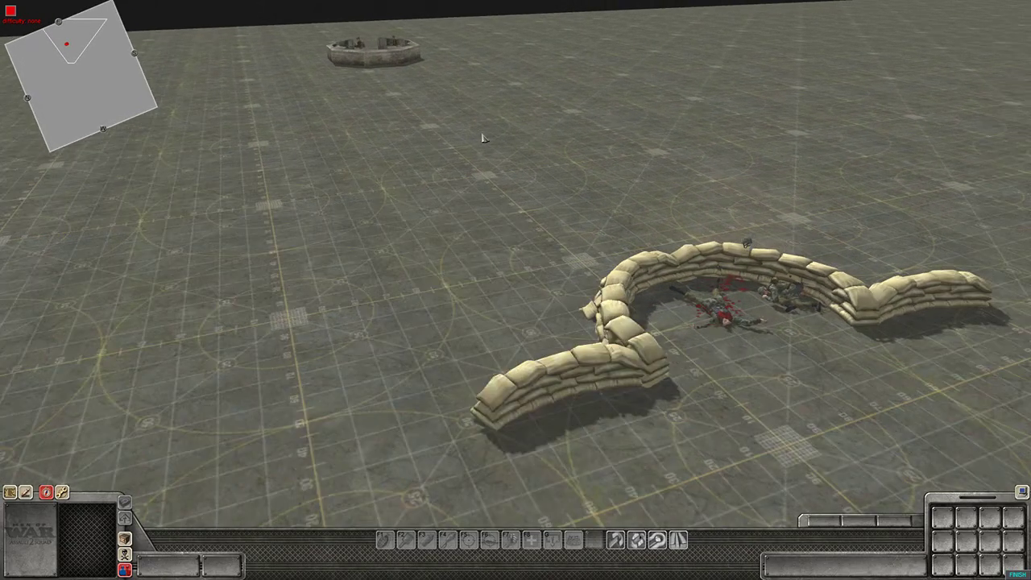
scroll(481, 138, up, 2)
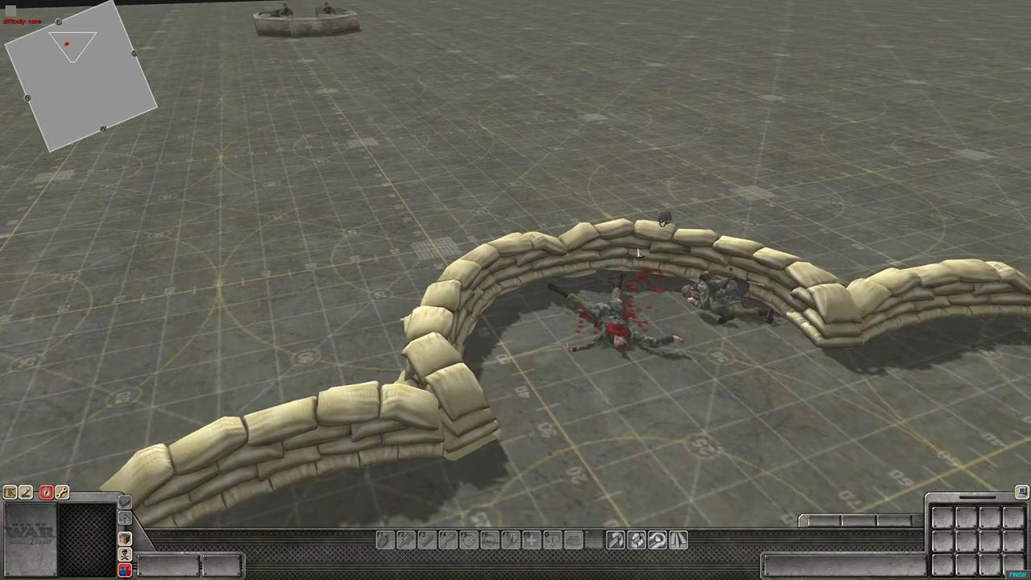
scroll(639, 254, down, 6)
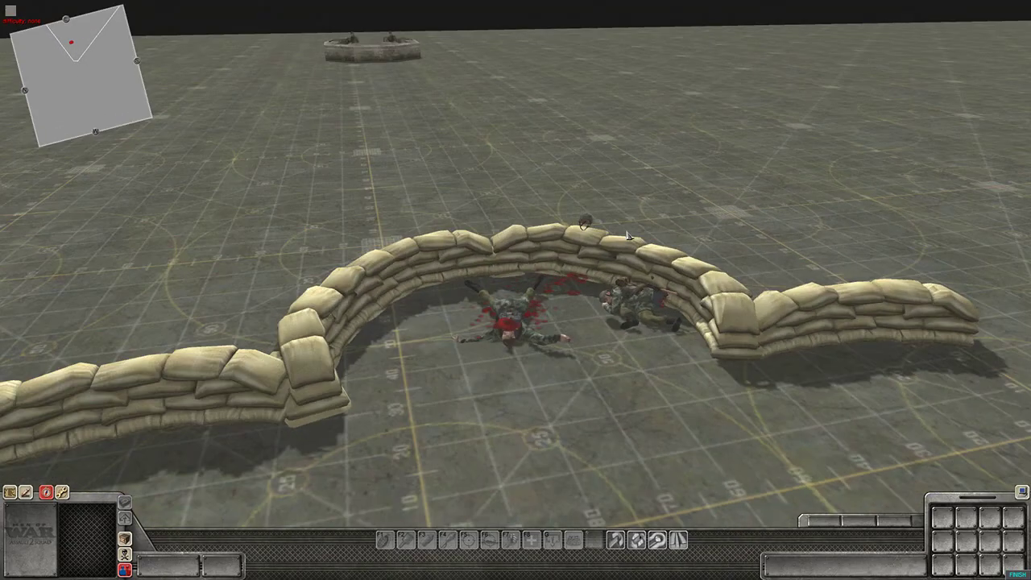
Step: Examine the concrete emplacement and both positions in the game view, and finish the test run from the editor
key(Up)
key(Left)
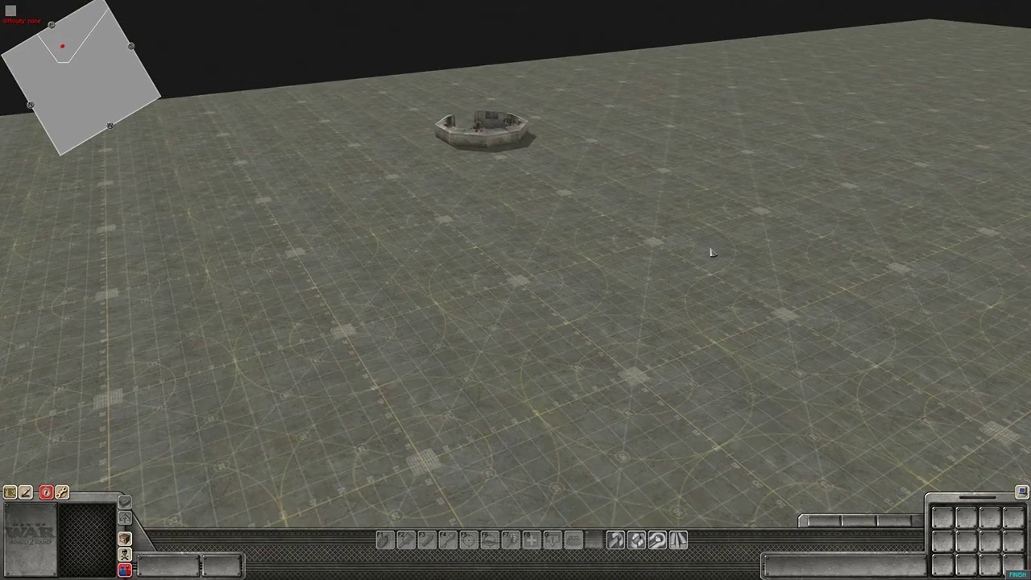
scroll(712, 253, up, 3)
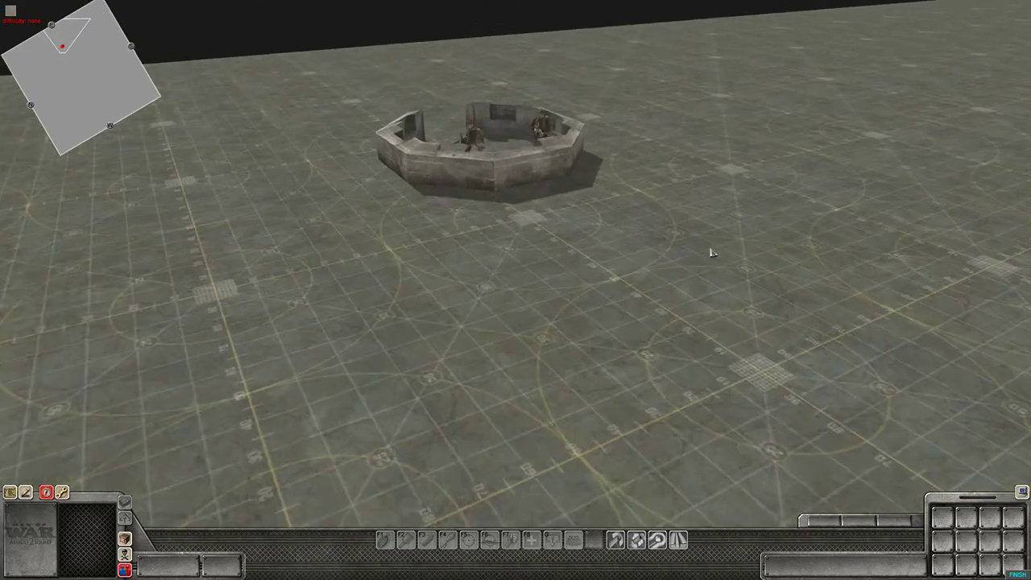
key(Up)
middle_drag(662, 261, 755, 251)
scroll(750, 249, down, 5)
key(Right)
key(Down)
key(Up)
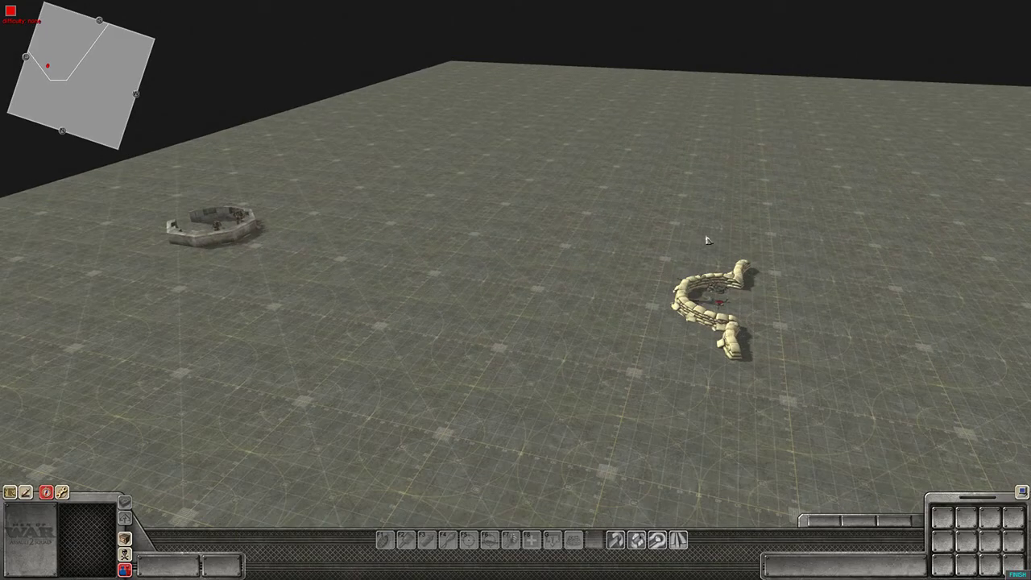
key(F3)
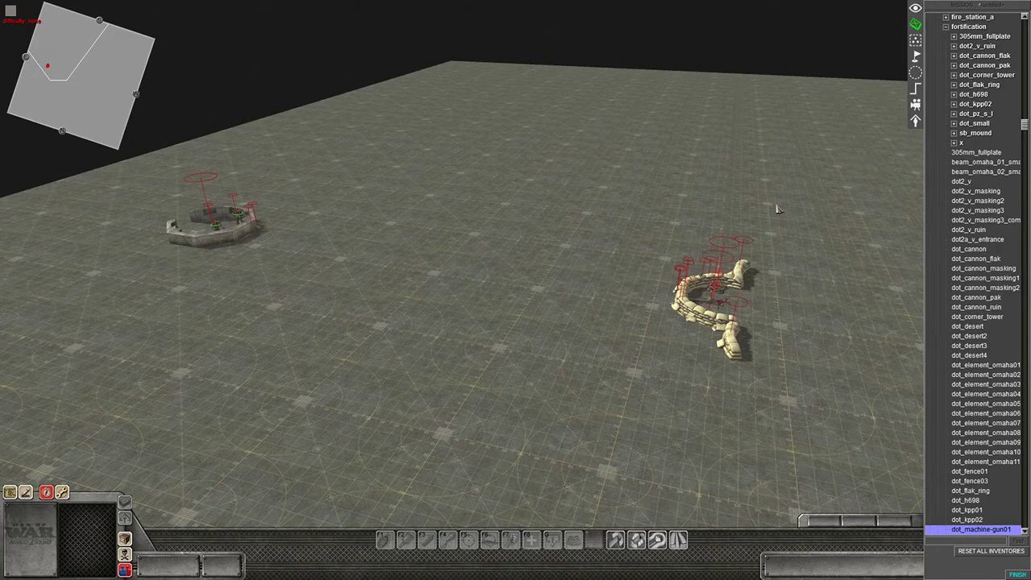
click(1016, 573)
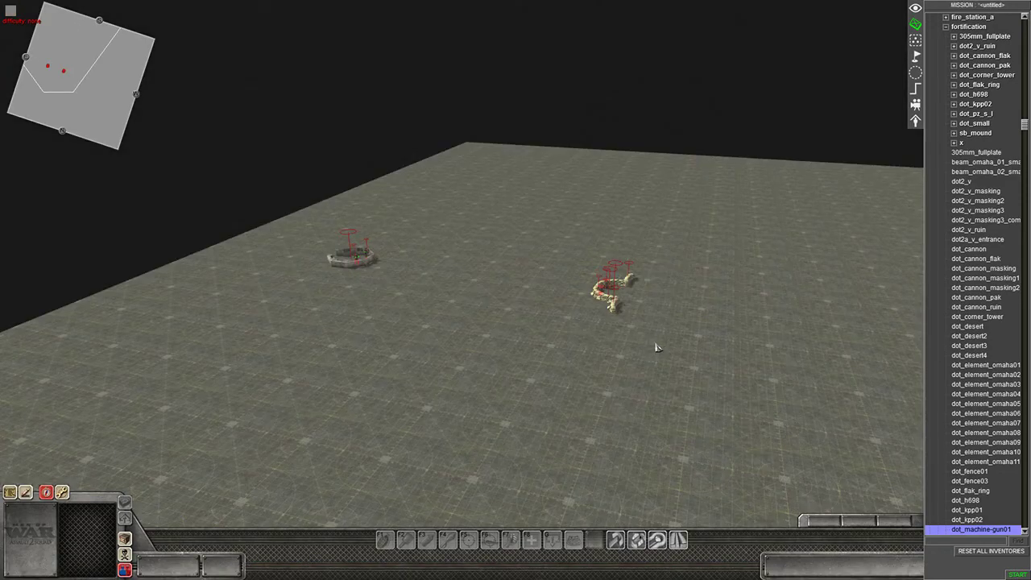
Step: Collapse the construction category in the editor's object list and expand the human category to show the German multiplayer units
scroll(645, 351, up, 3)
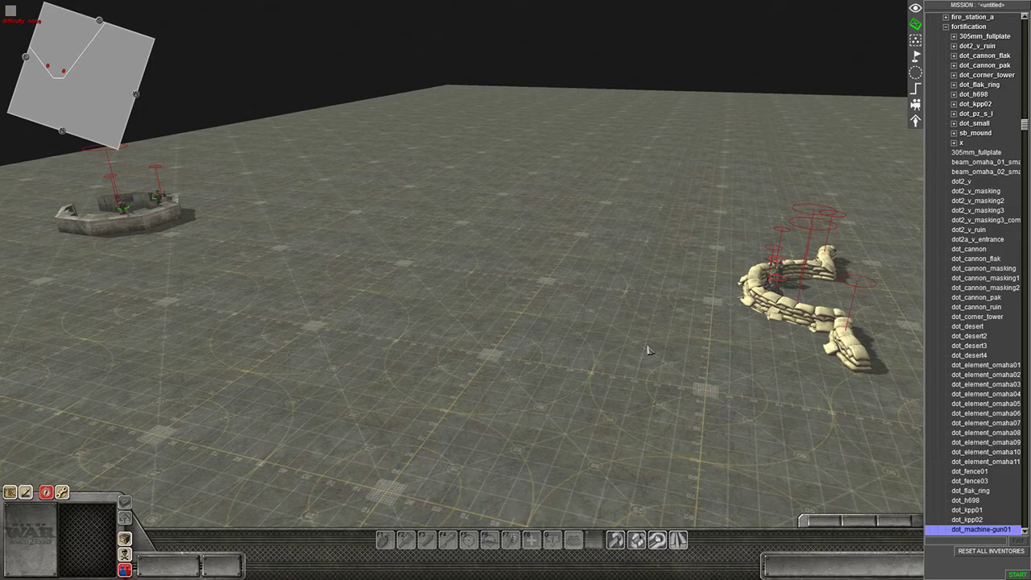
key(F1)
key(Right)
key(Up)
key(F3)
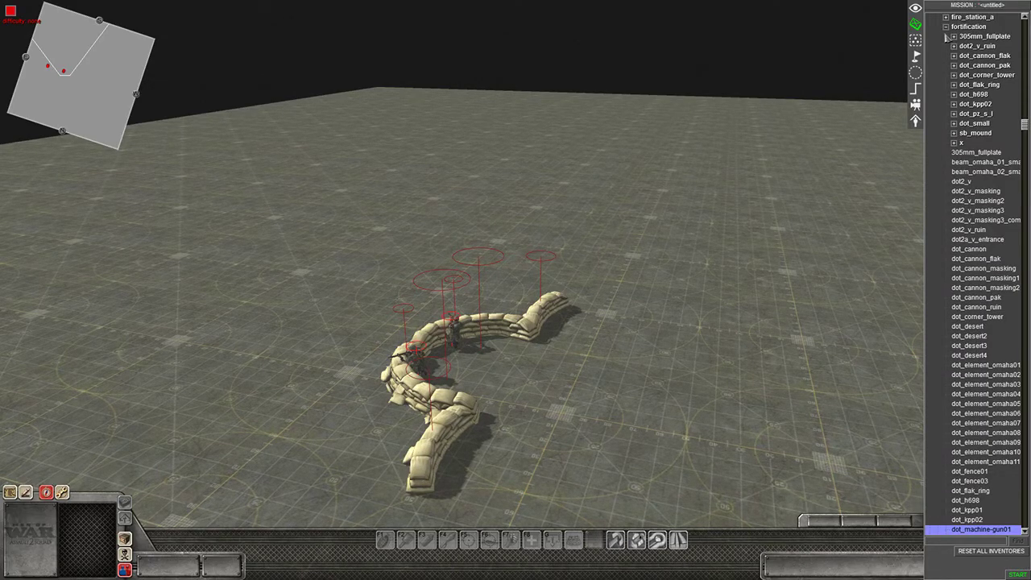
scroll(946, 38, up, 6)
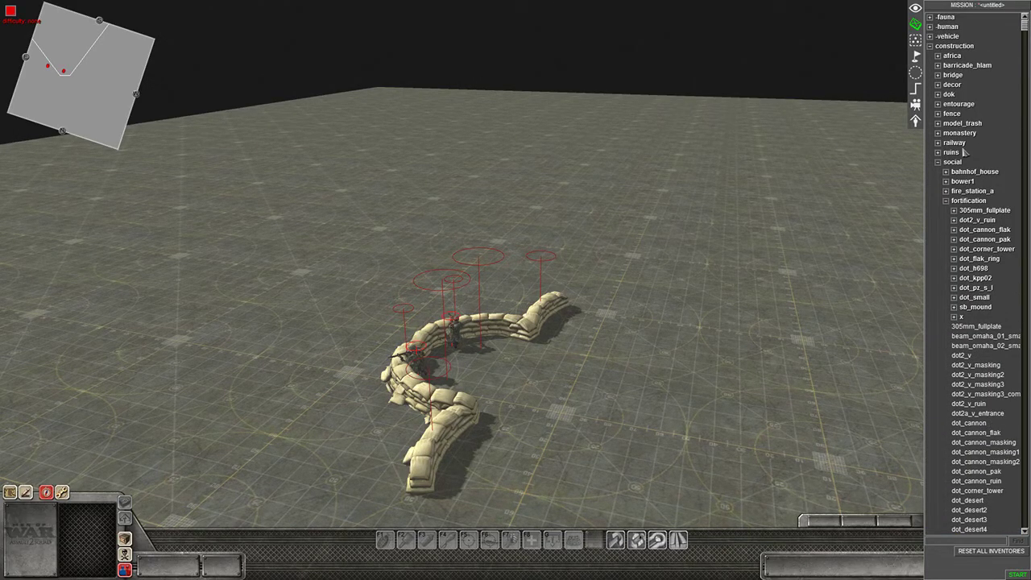
click(938, 161)
click(931, 45)
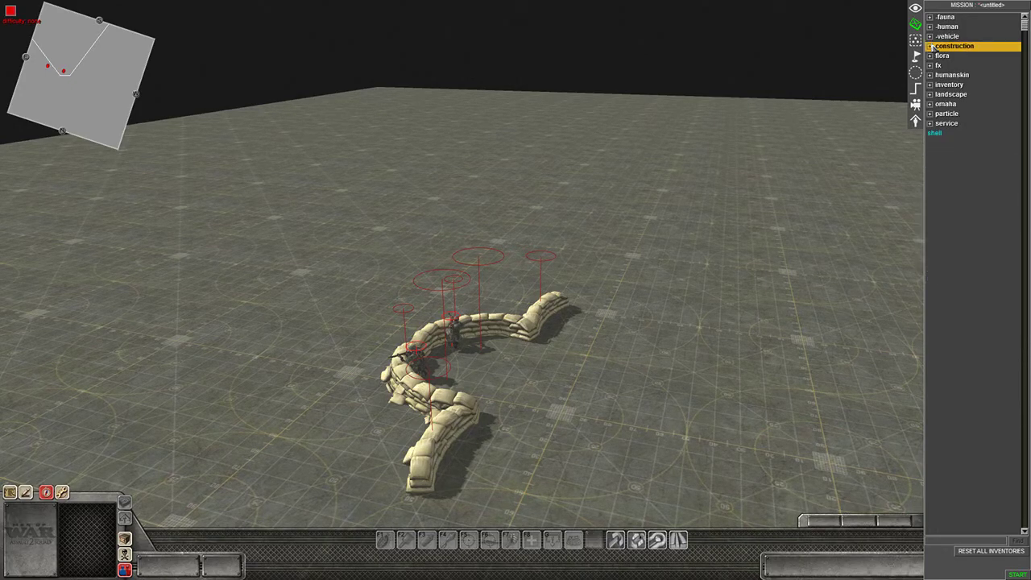
click(930, 26)
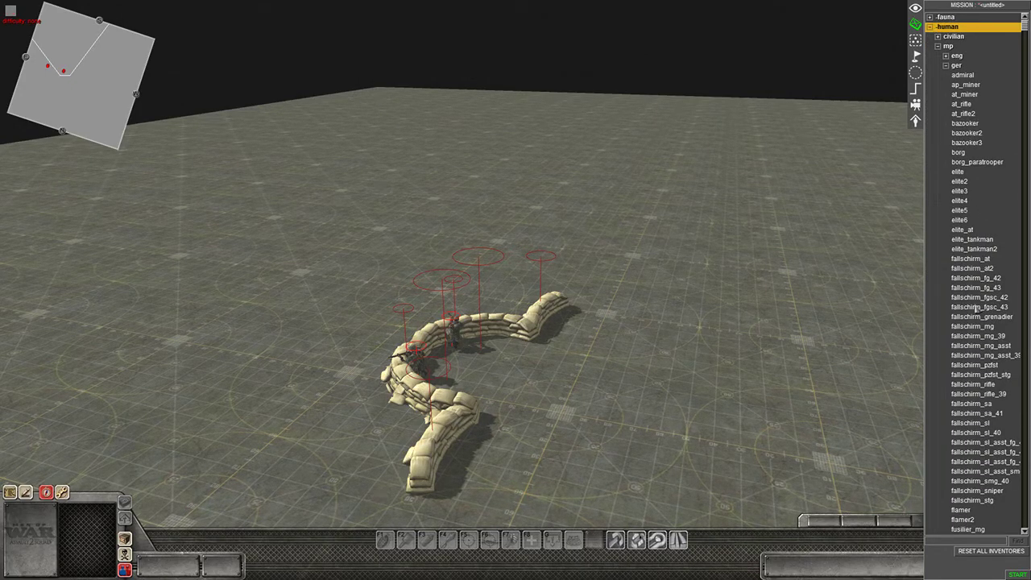
Step: Place one elite soldier and two elite4 soldiers on the open ground behind the sandbag arc
click(958, 172)
click(689, 398)
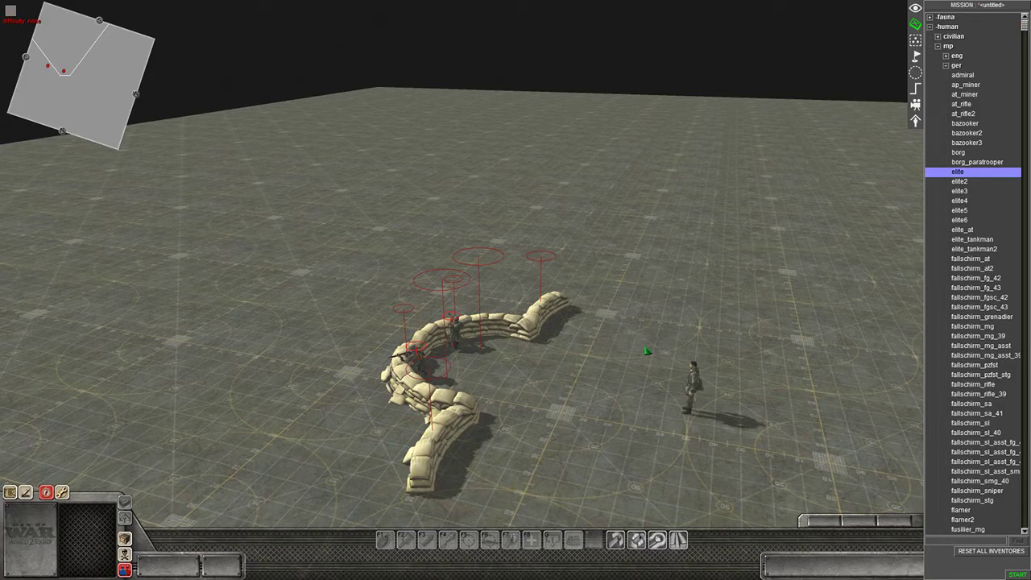
click(958, 200)
click(612, 312)
click(596, 444)
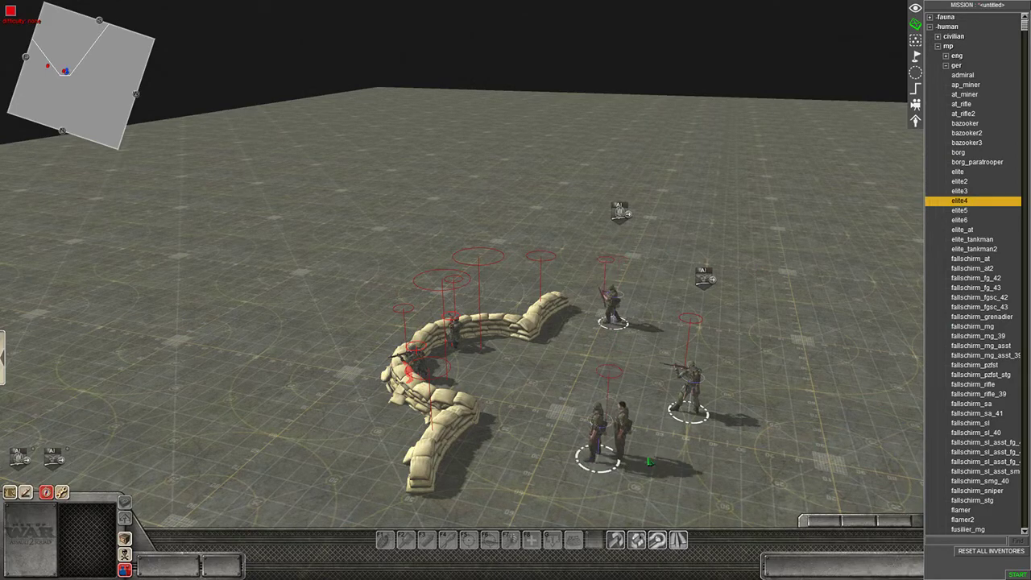
Step: Place two fallschirm_rifle_39 soldiers and one fallschirm_sa_41 soldier farther behind the sandbag arc
click(976, 393)
click(818, 406)
click(801, 338)
click(977, 413)
click(816, 498)
Step: Place one fusilier_mg machine gunner among the new soldiers behind the sandbags and leave placement mode
click(963, 520)
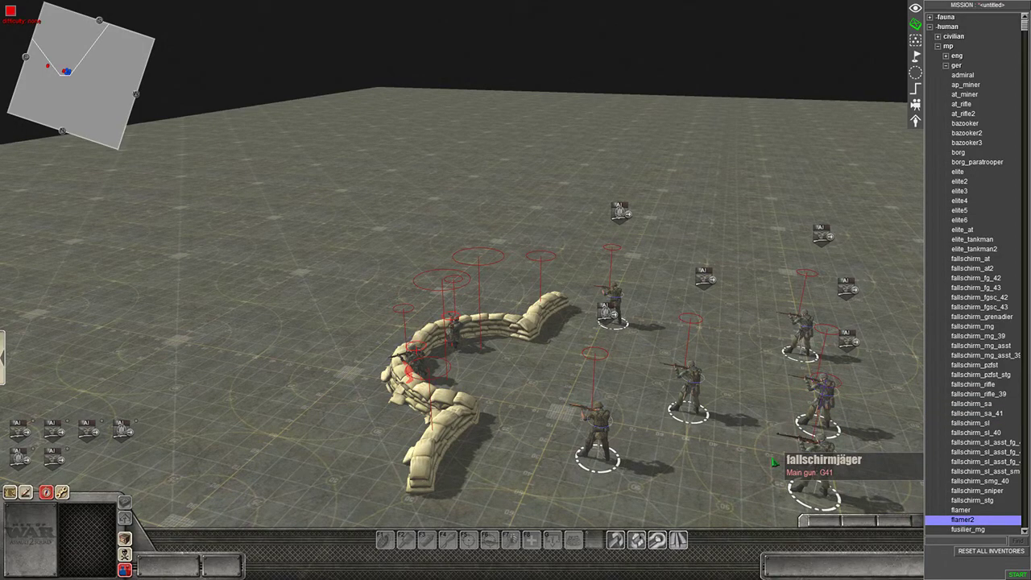
scroll(977, 424, down, 2)
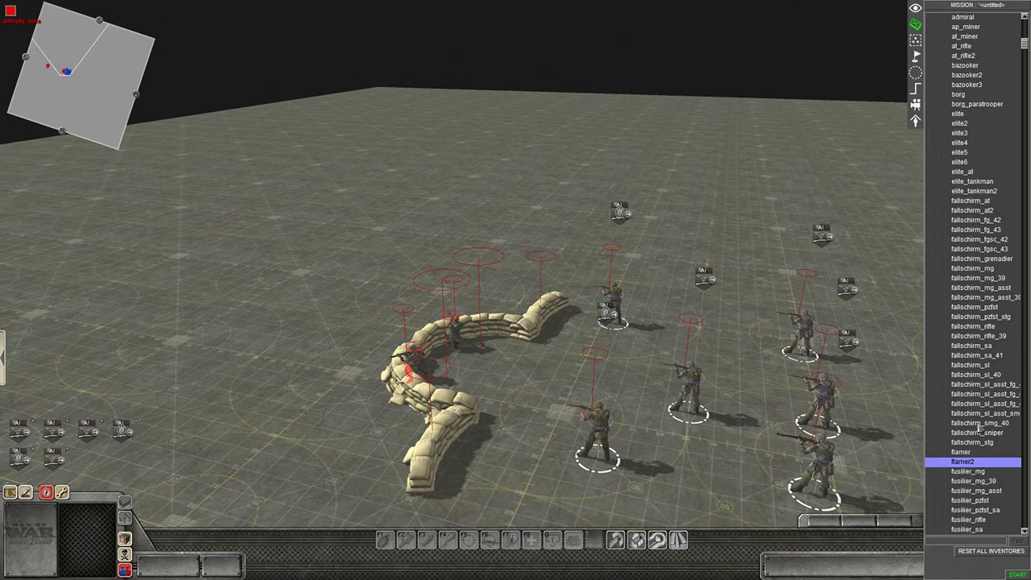
click(964, 473)
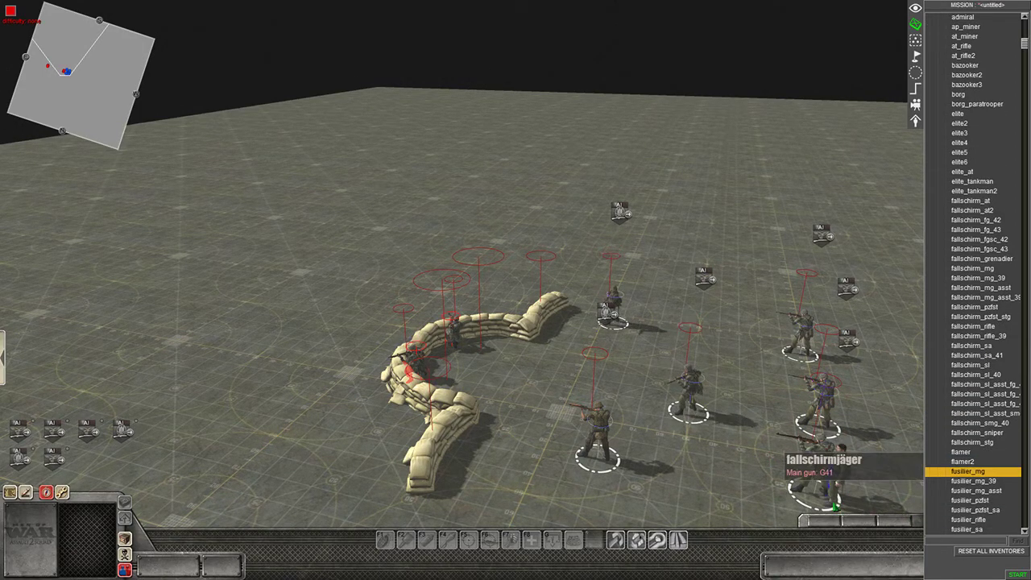
click(705, 477)
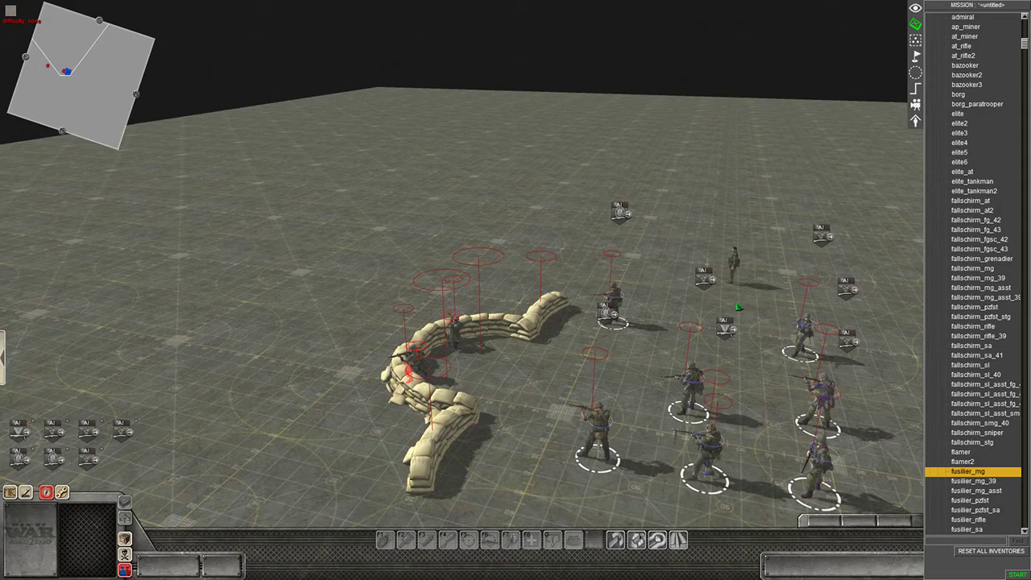
right_click(732, 272)
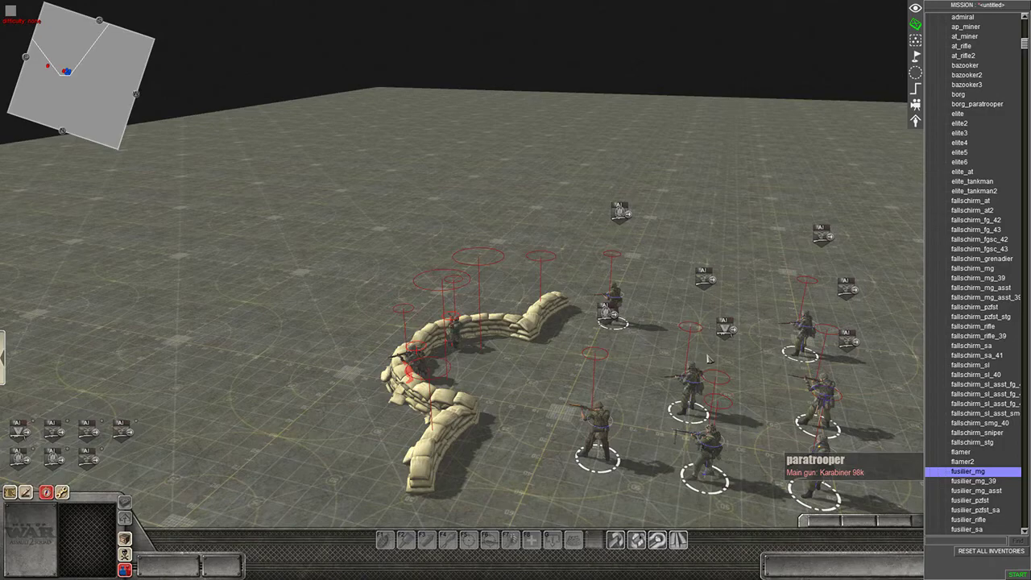
Step: Select the seven newly placed soldiers together and assign them to player 1
scroll(736, 385, down, 3)
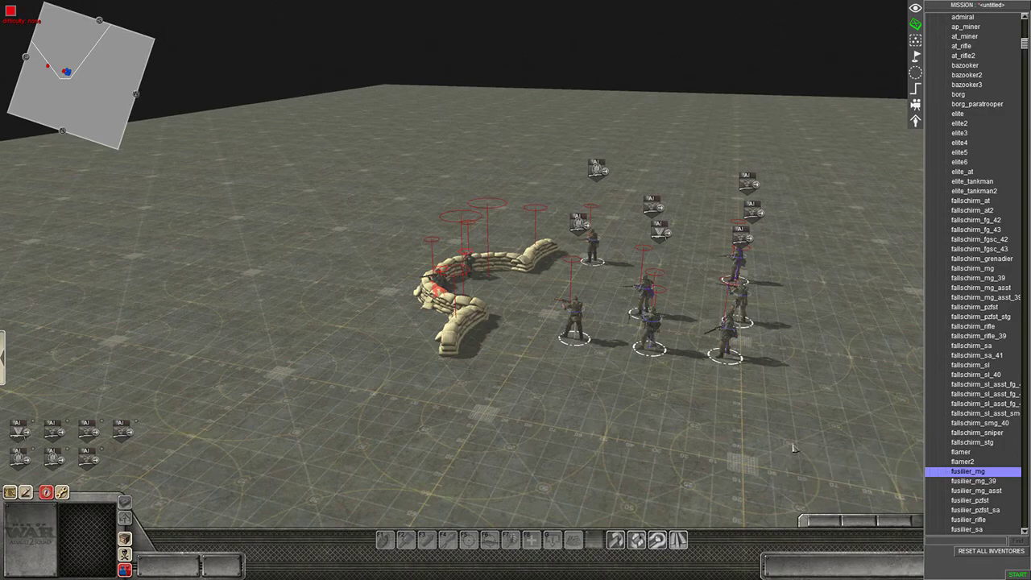
middle_drag(673, 390, 693, 393)
drag(798, 434, 567, 193)
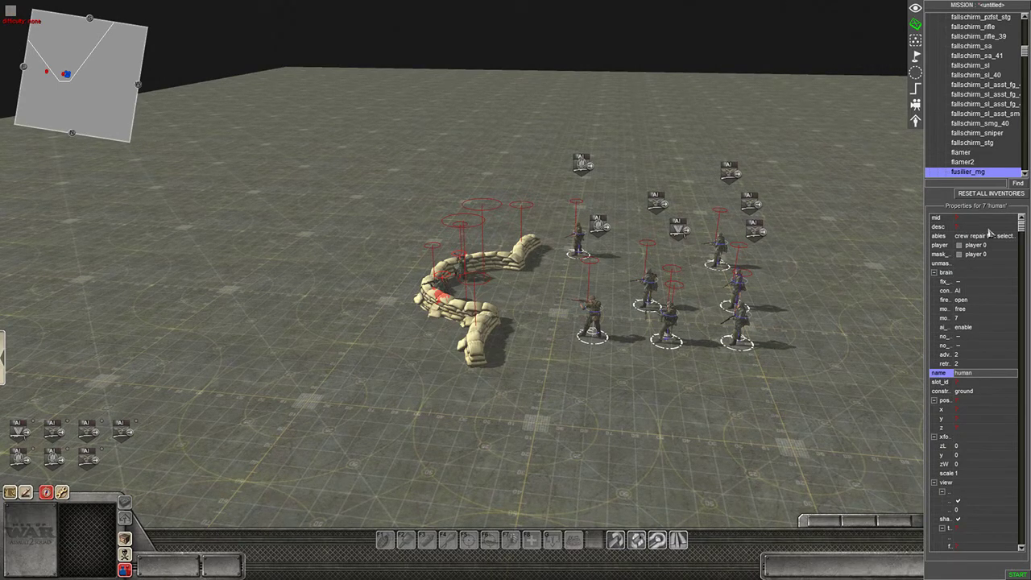
scroll(993, 306, down, 13)
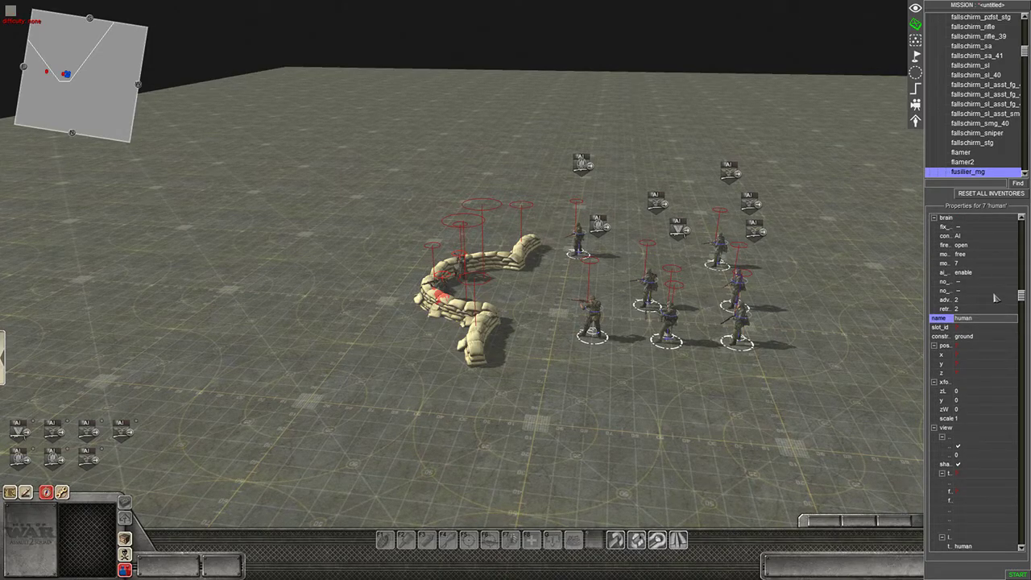
scroll(995, 298, up, 13)
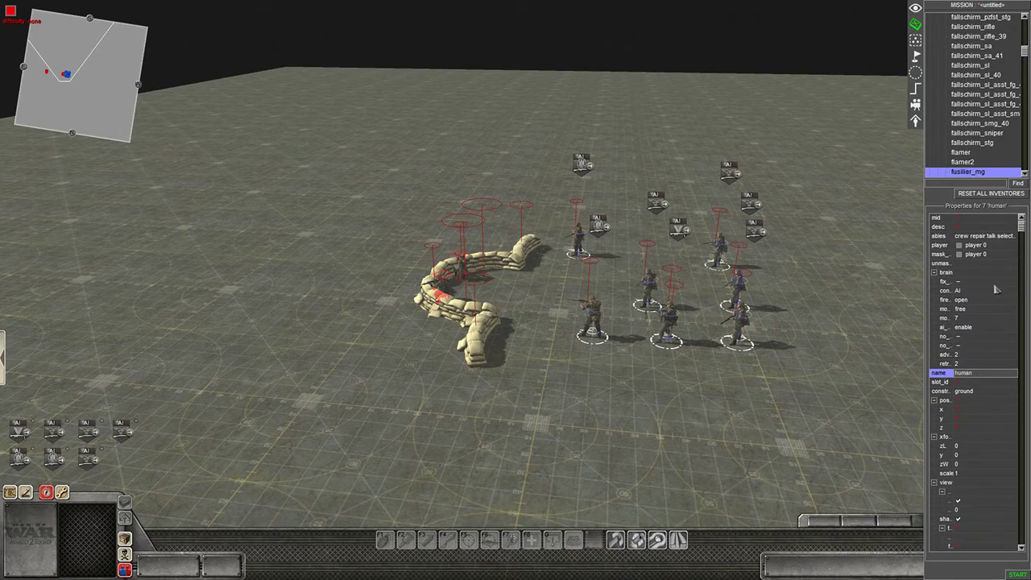
click(1005, 247)
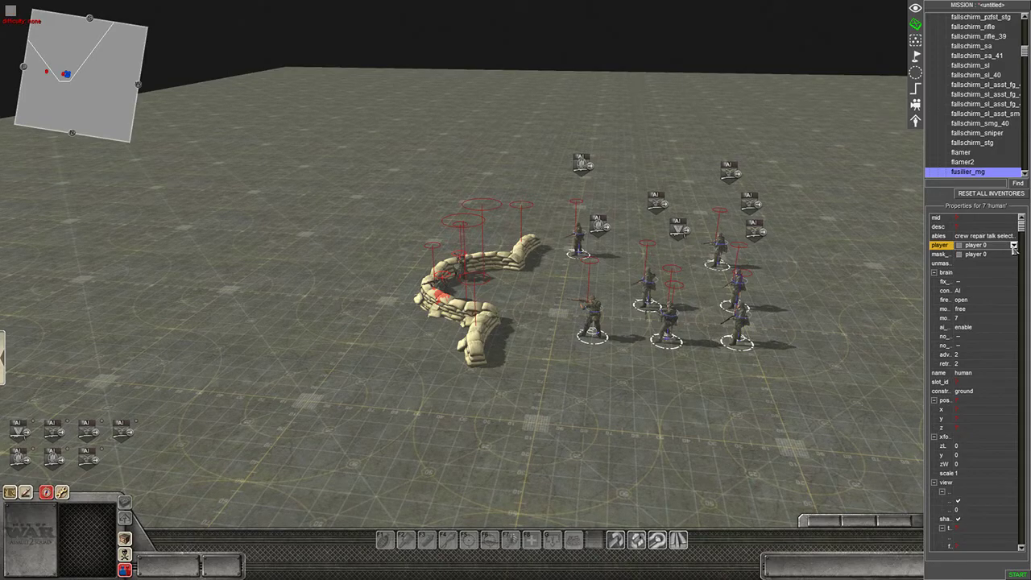
click(1013, 246)
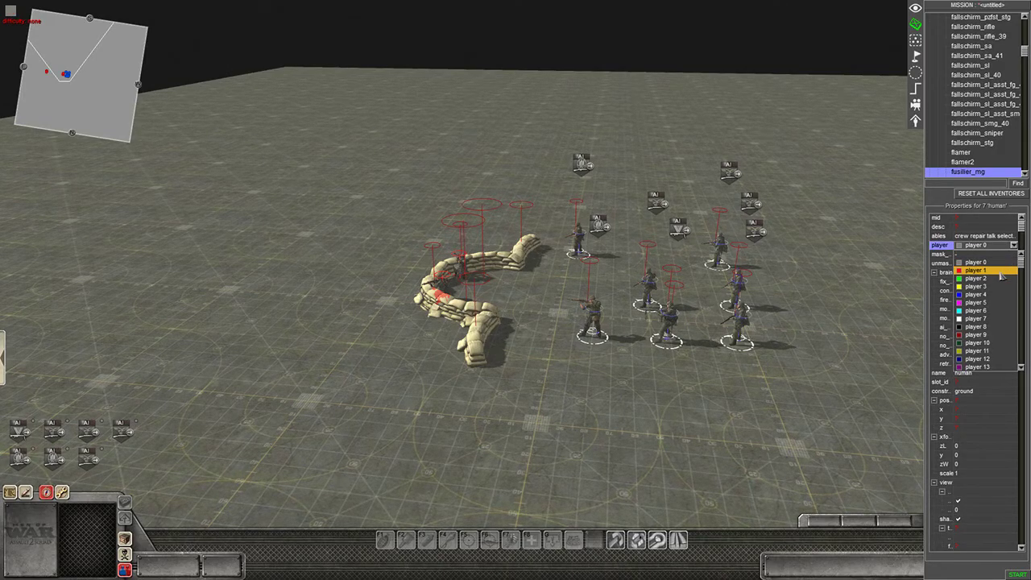
click(1001, 270)
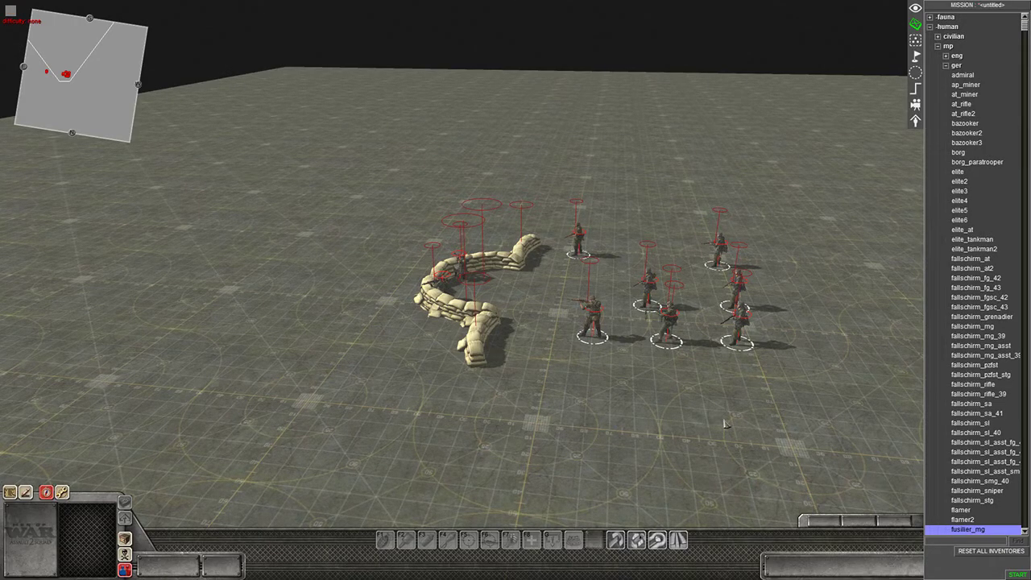
Step: In the game view, order the two elite4 soldiers to take cover behind the two outer sandbag sections, one at each end
scroll(712, 413, up, 3)
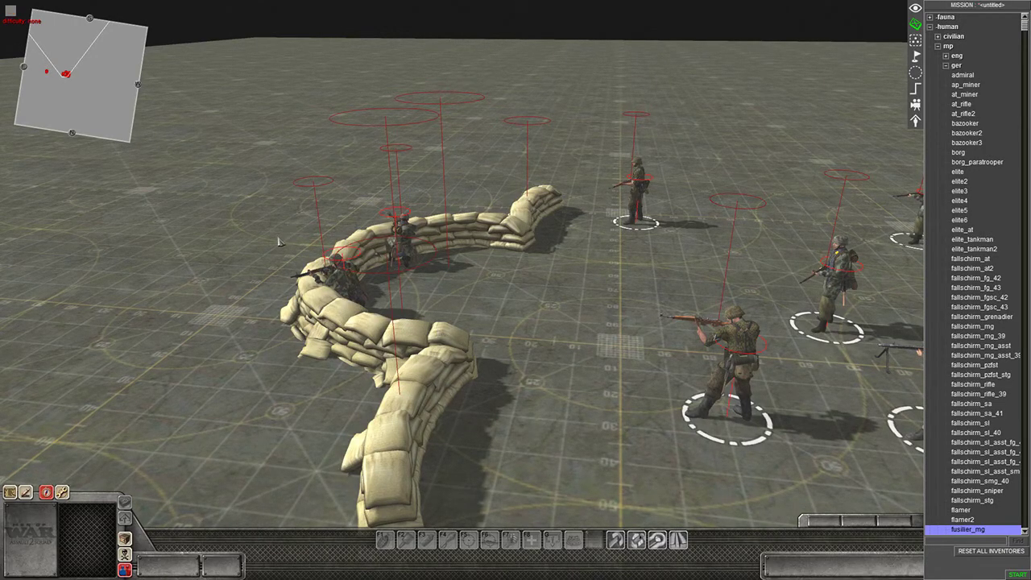
scroll(552, 344, down, 3)
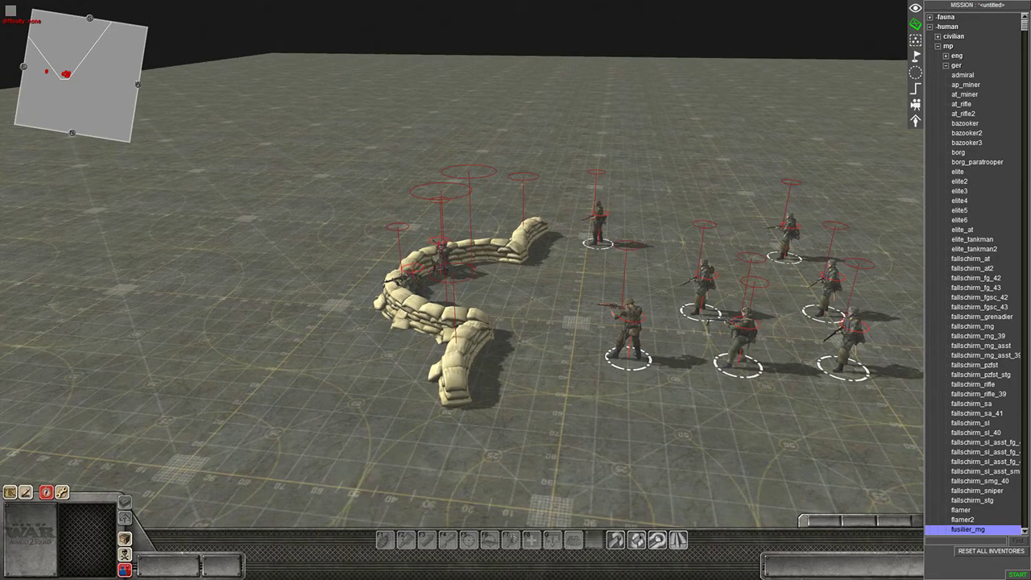
key(F1)
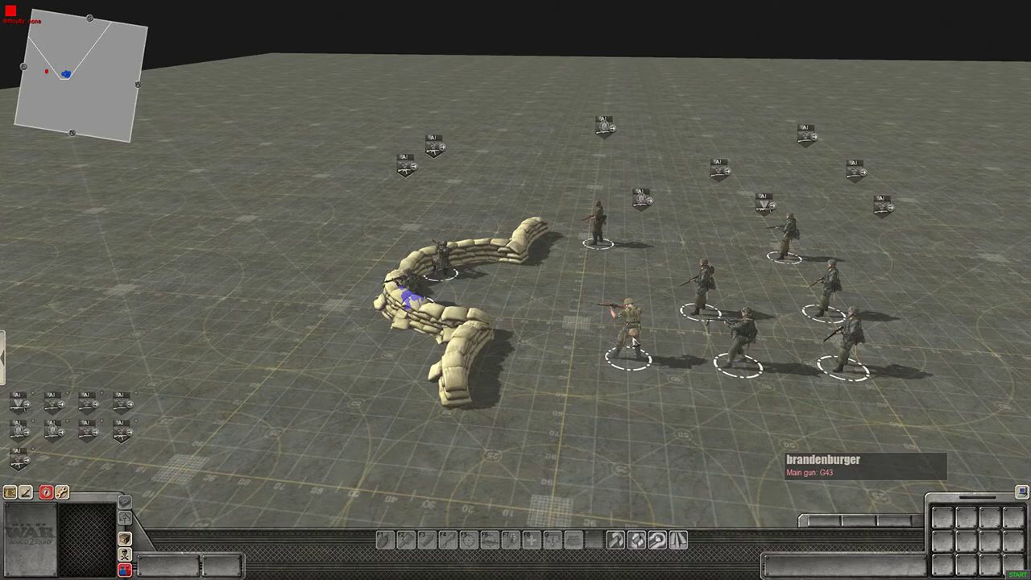
right_click(487, 374)
click(596, 229)
right_click(536, 241)
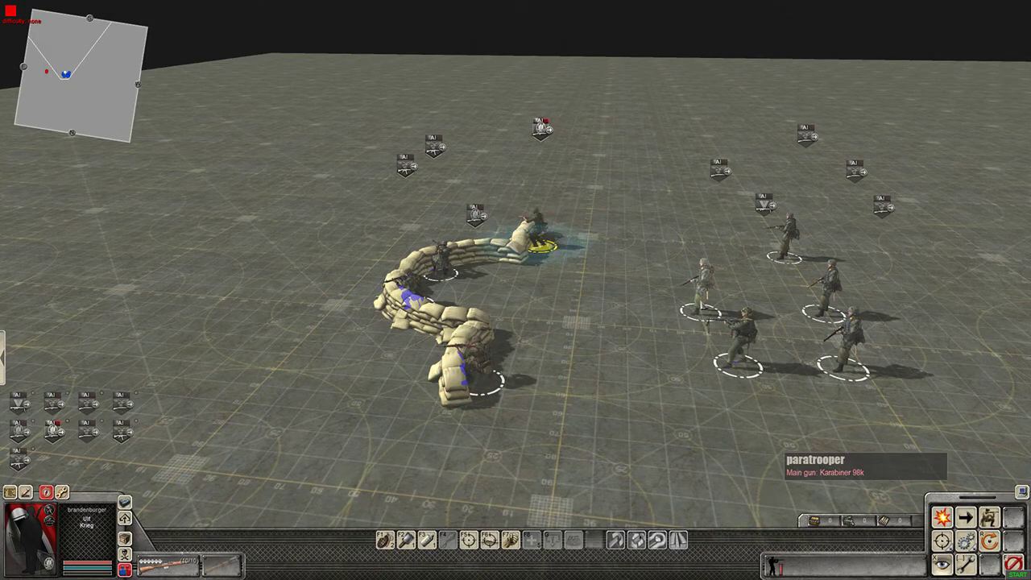
Step: Order the fusilier machine gunner to the inside of the curved sandbag wall, between the two soldiers already there
click(739, 347)
middle_drag(738, 342, 575, 378)
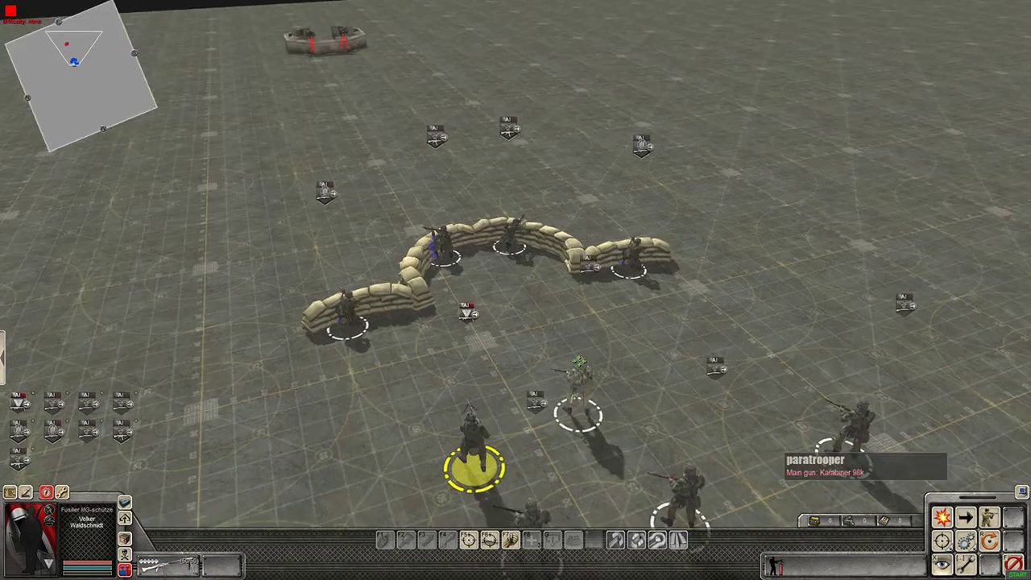
right_click(481, 246)
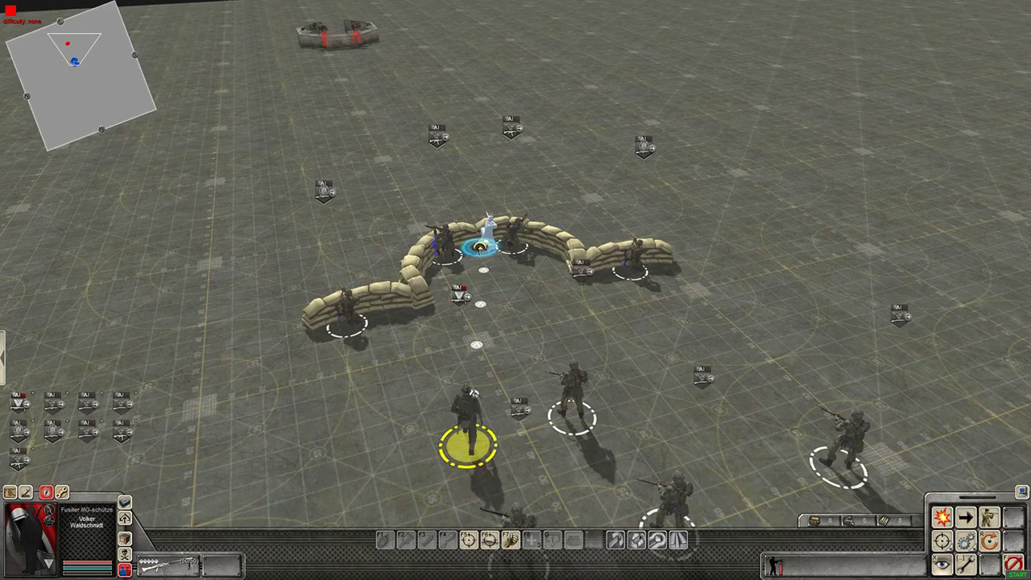
Step: Order three soldiers behind the outer straight sandbag sections, a paratrooper on one section and two fallschirmjäger on the other
click(571, 387)
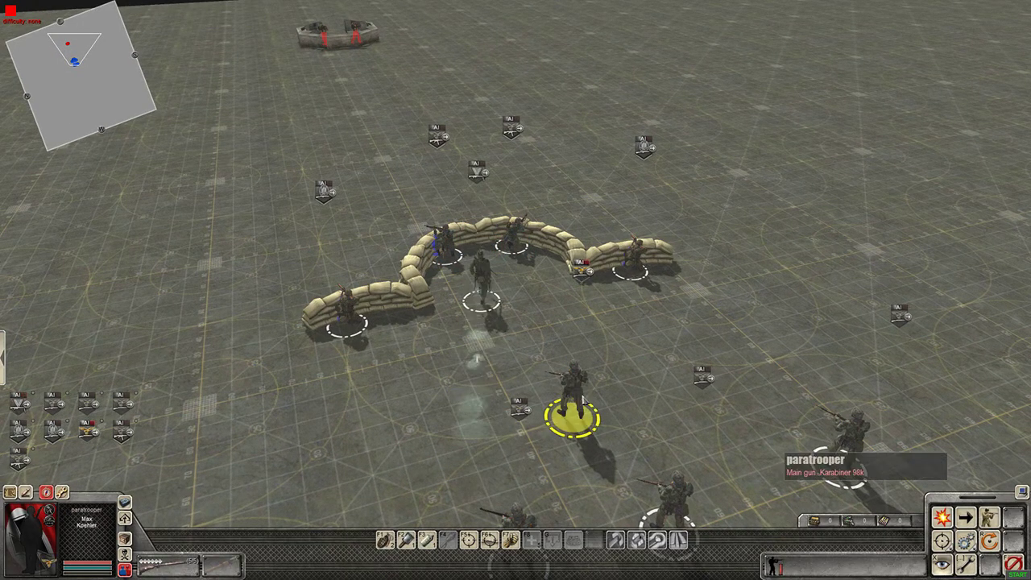
right_click(396, 316)
click(657, 455)
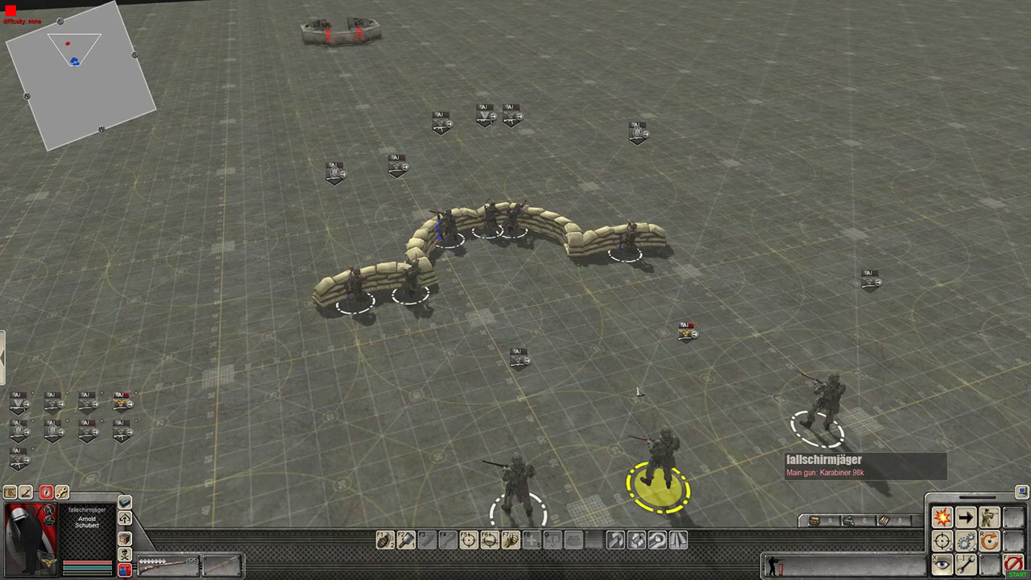
right_click(588, 256)
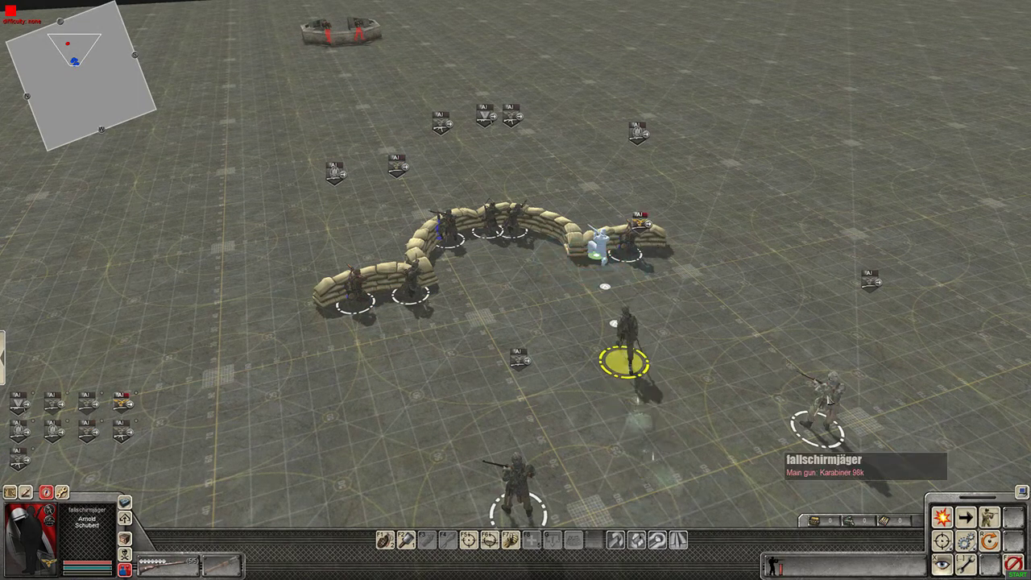
click(821, 406)
right_click(662, 241)
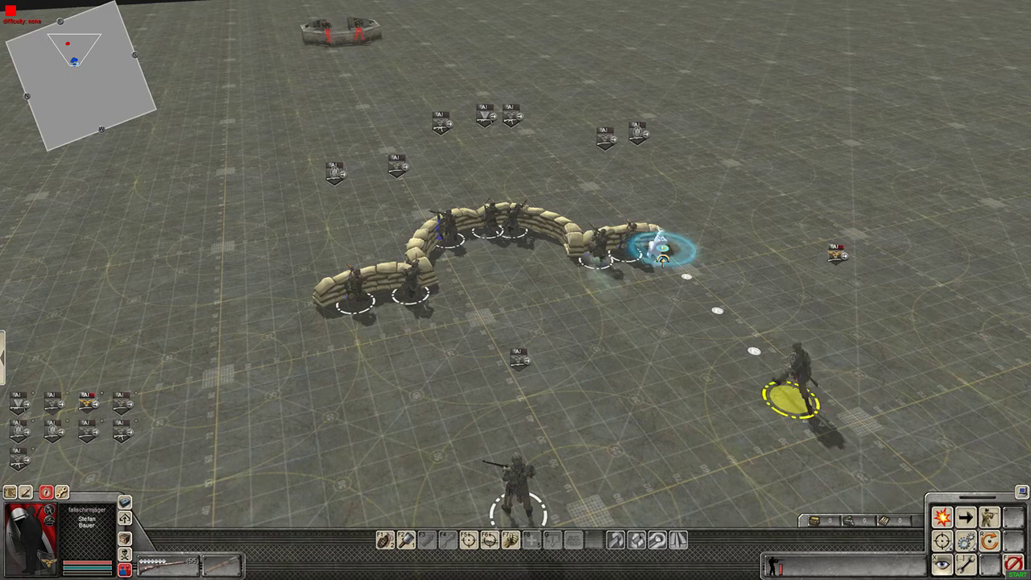
Step: Send the last fallschirmjäger to cover inside the curved sandbag wall and shift the FG-42 paratrooper along the wall to spread the defenders
click(449, 263)
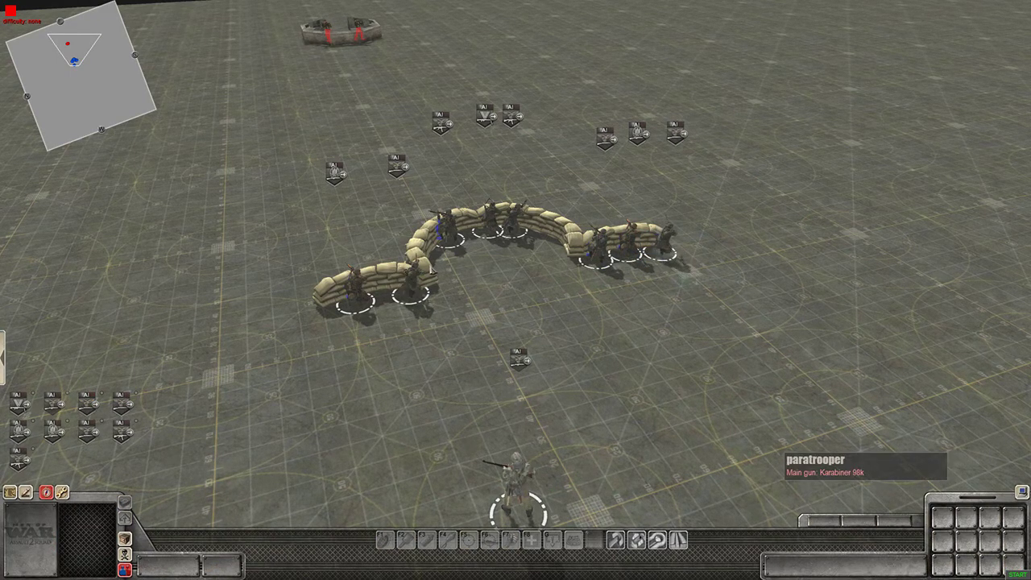
middle_drag(679, 424, 423, 379)
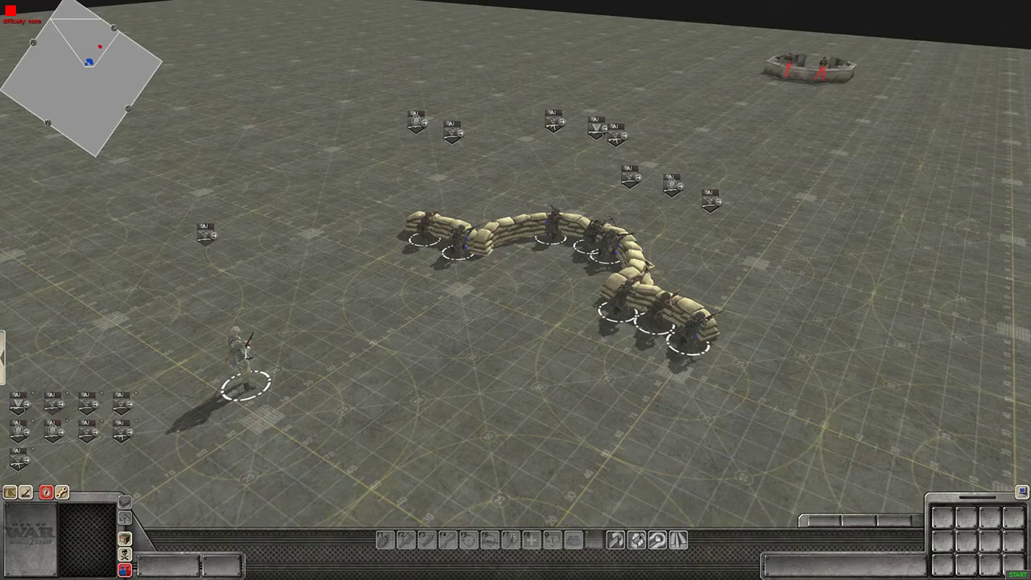
click(239, 359)
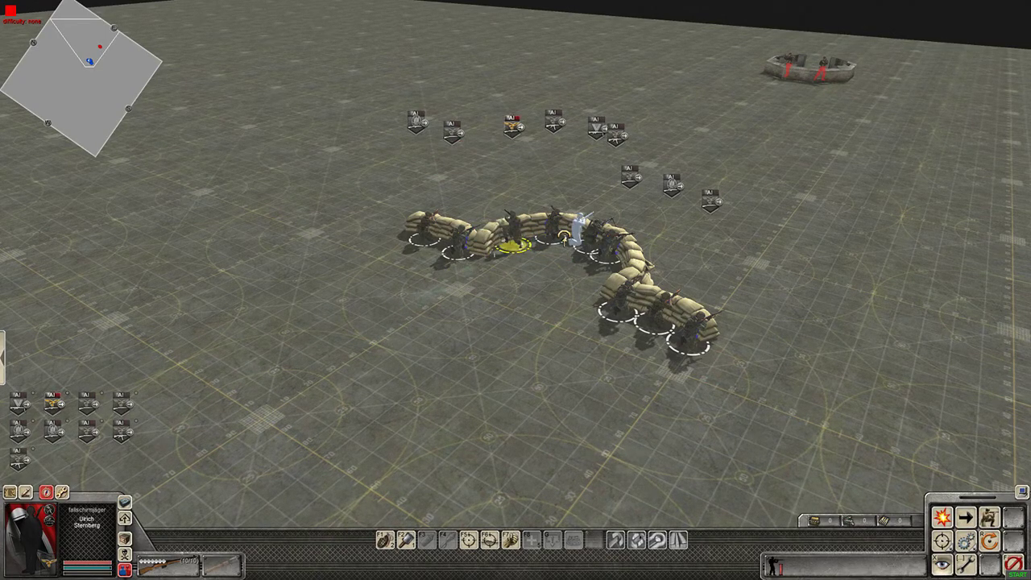
click(600, 242)
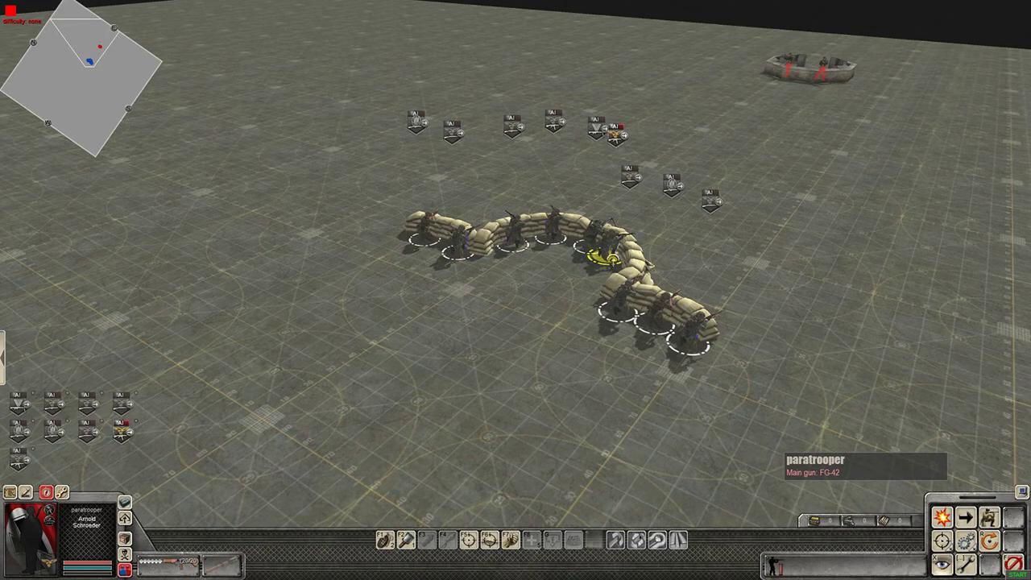
click(614, 256)
right_click(613, 256)
scroll(532, 356, down, 3)
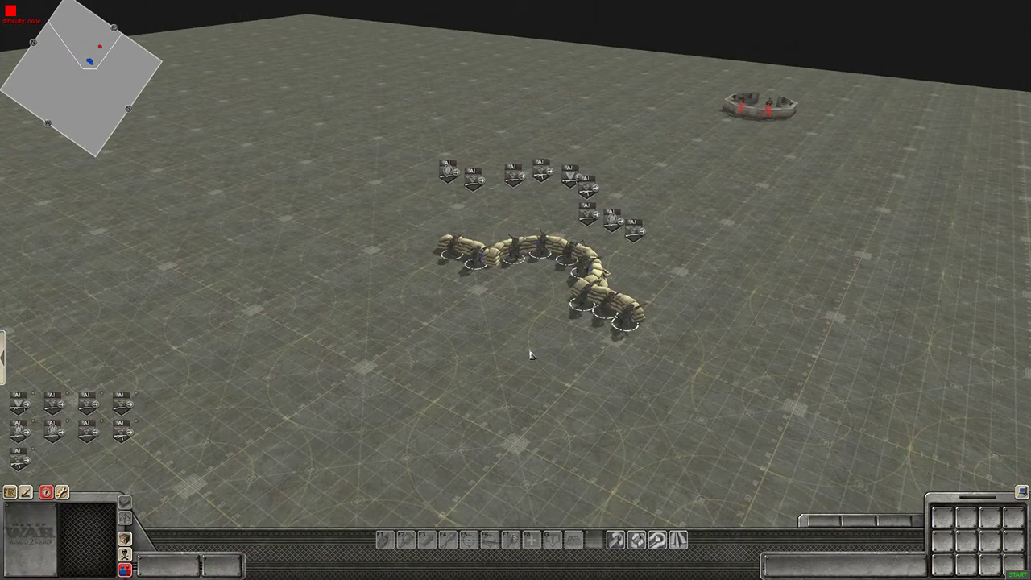
middle_drag(528, 348, 621, 345)
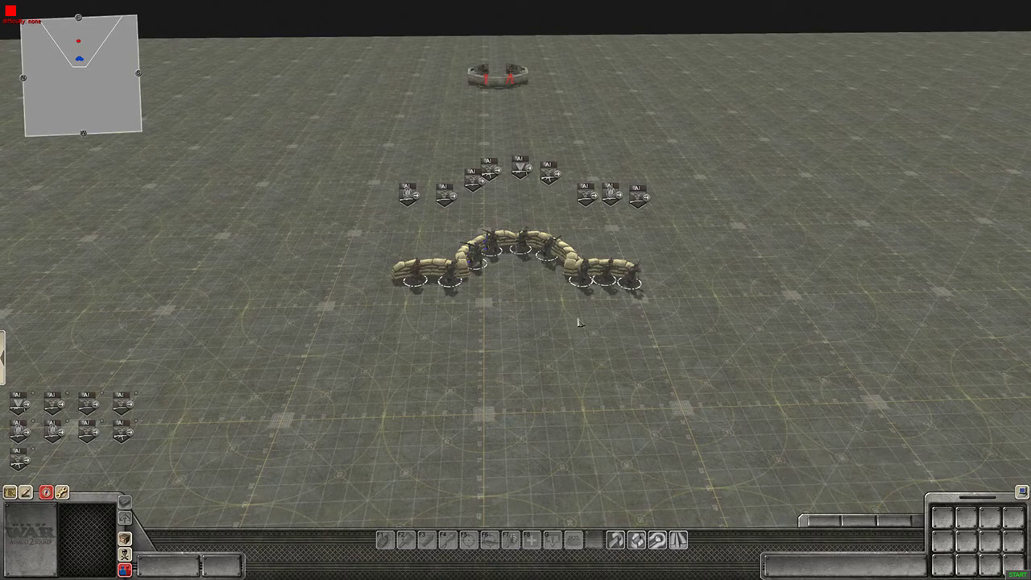
Step: Place one smg2 soldier from the ger2 unit set on the open ground behind the concrete emplacement
key(F3)
click(722, 325)
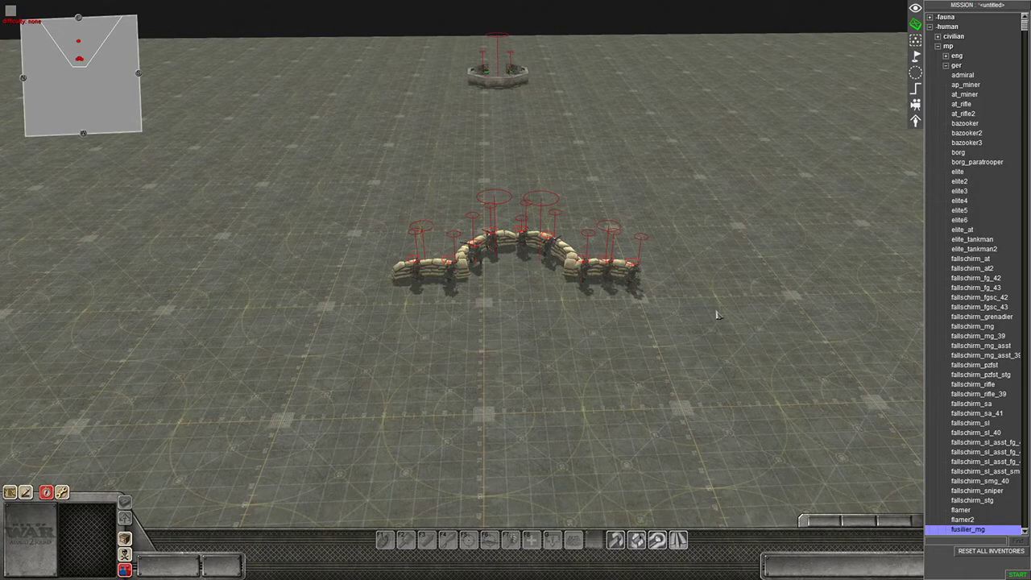
key(F3)
key(Up)
middle_drag(575, 278, 714, 301)
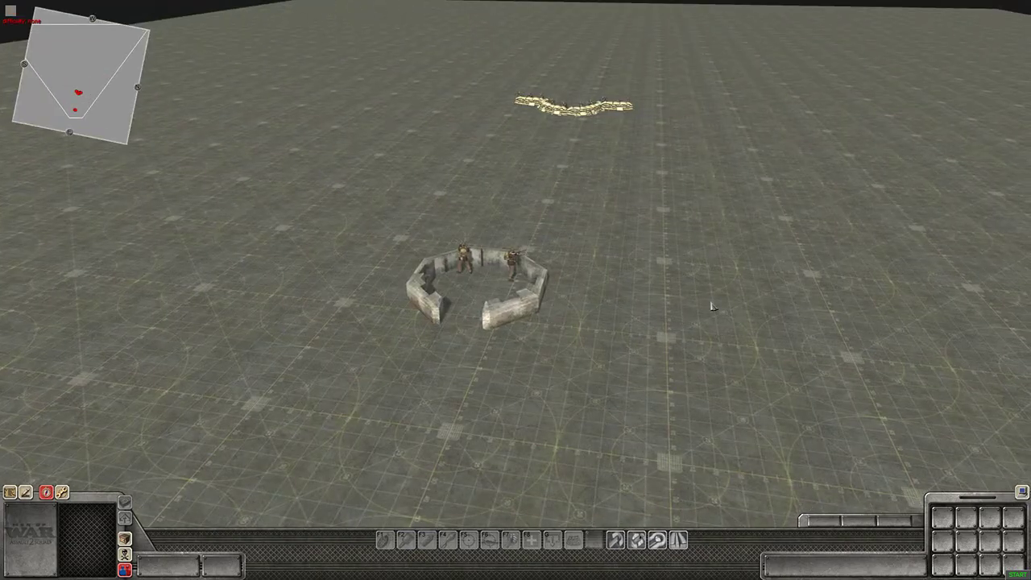
key(F3)
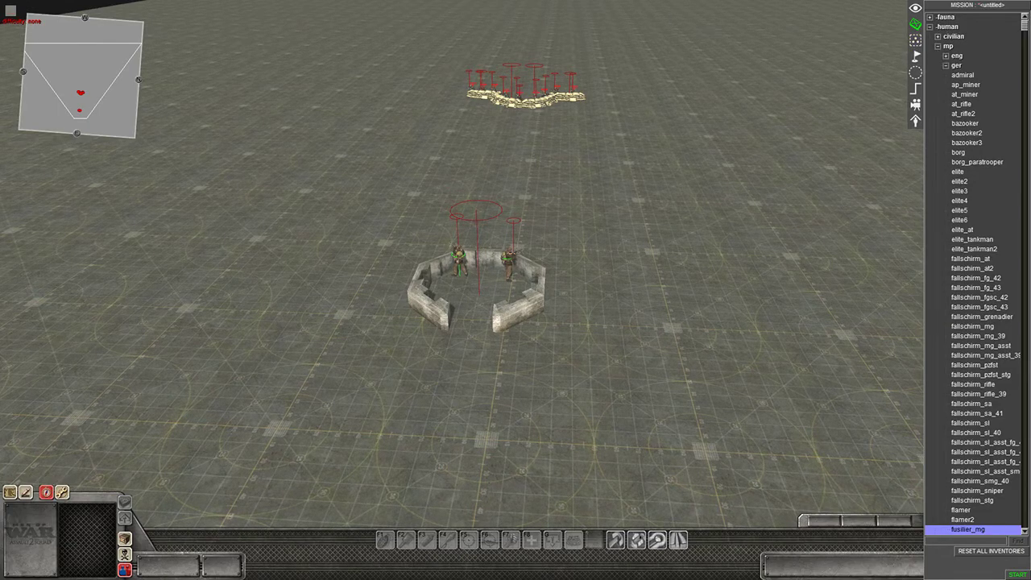
click(946, 66)
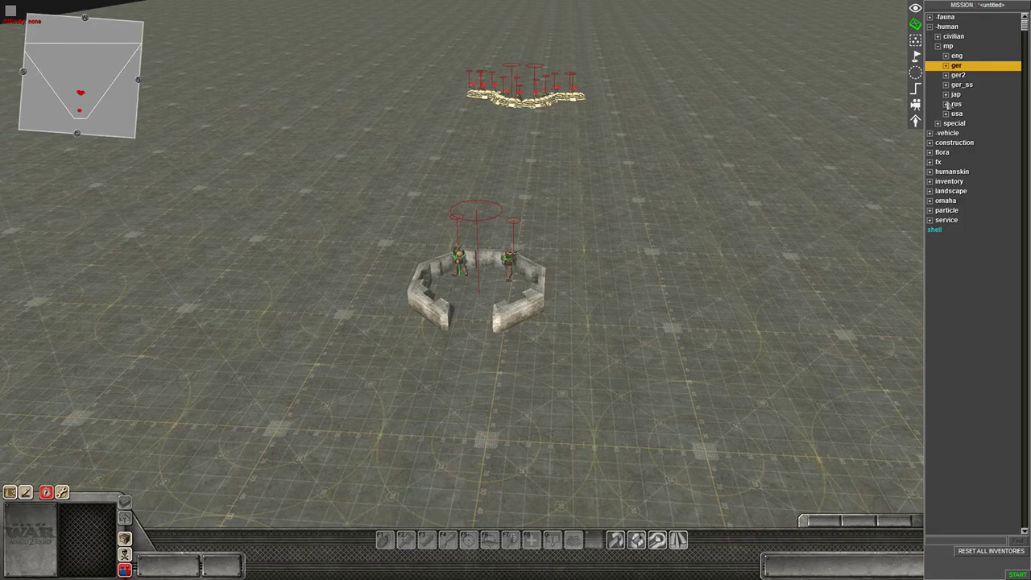
click(946, 75)
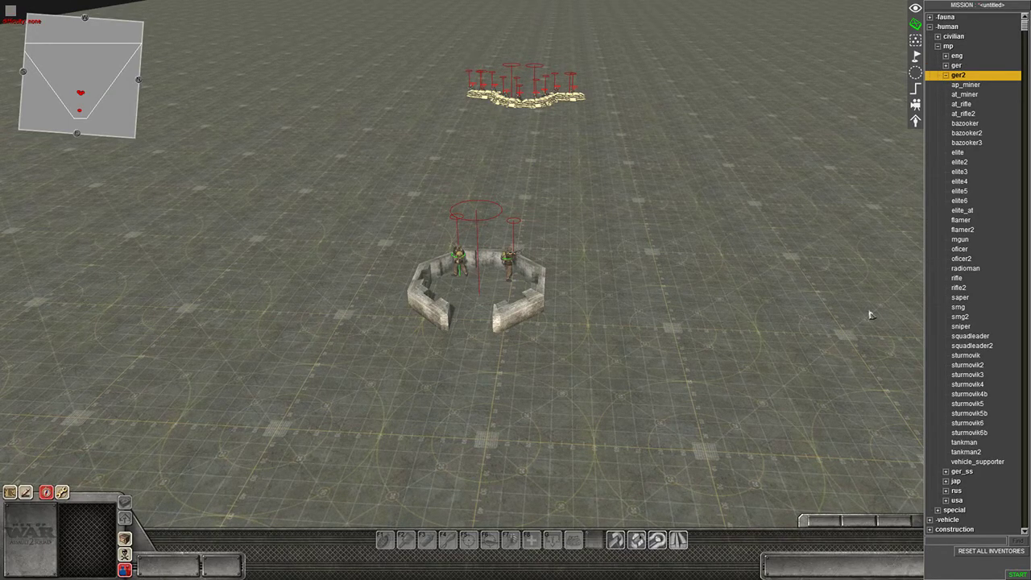
scroll(968, 300, down, 5)
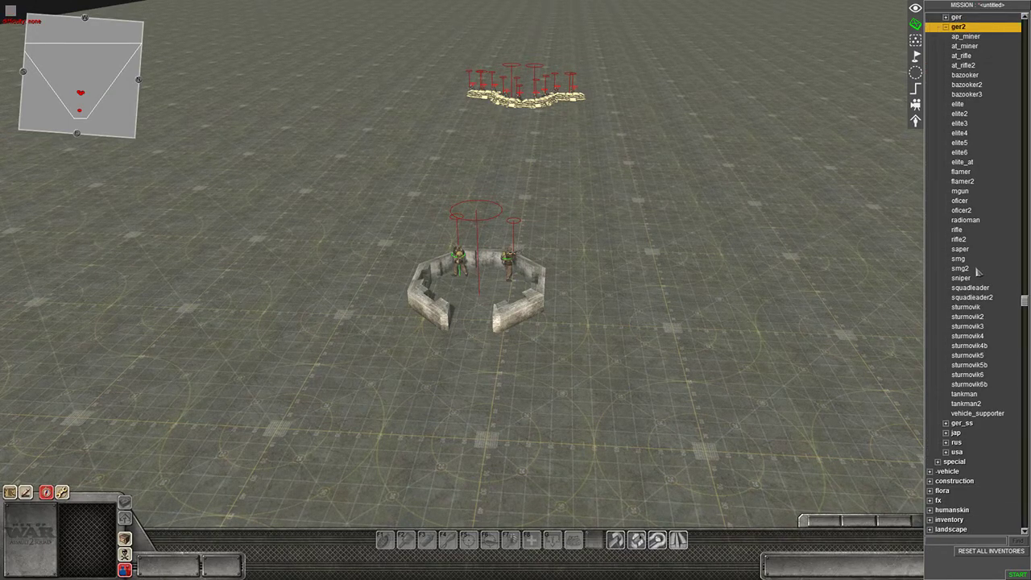
click(966, 269)
scroll(625, 437, up, 3)
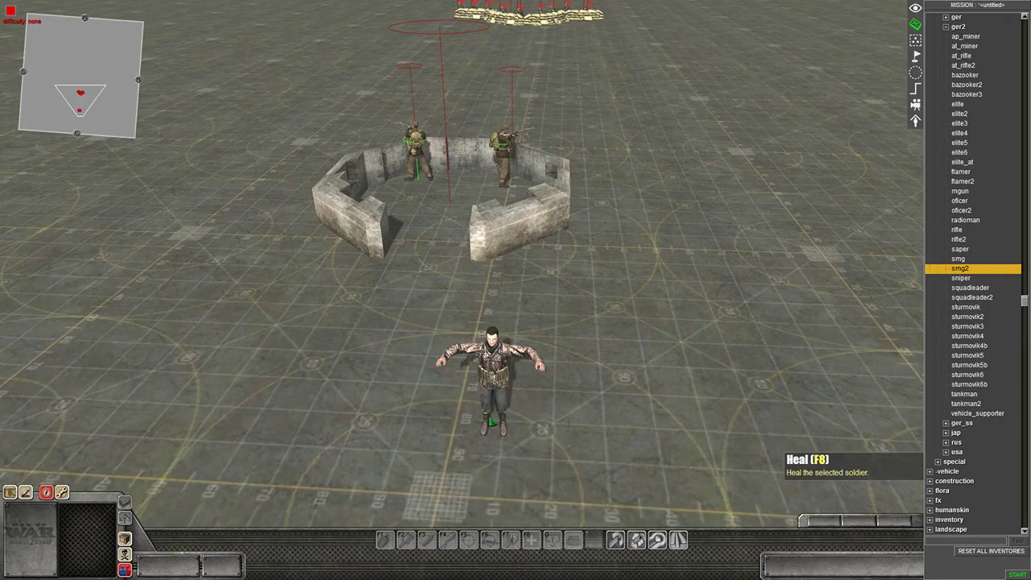
click(455, 390)
Step: Add two rifle2 soldiers and one oficer2 from the ger2 set behind the concrete emplacement
click(958, 240)
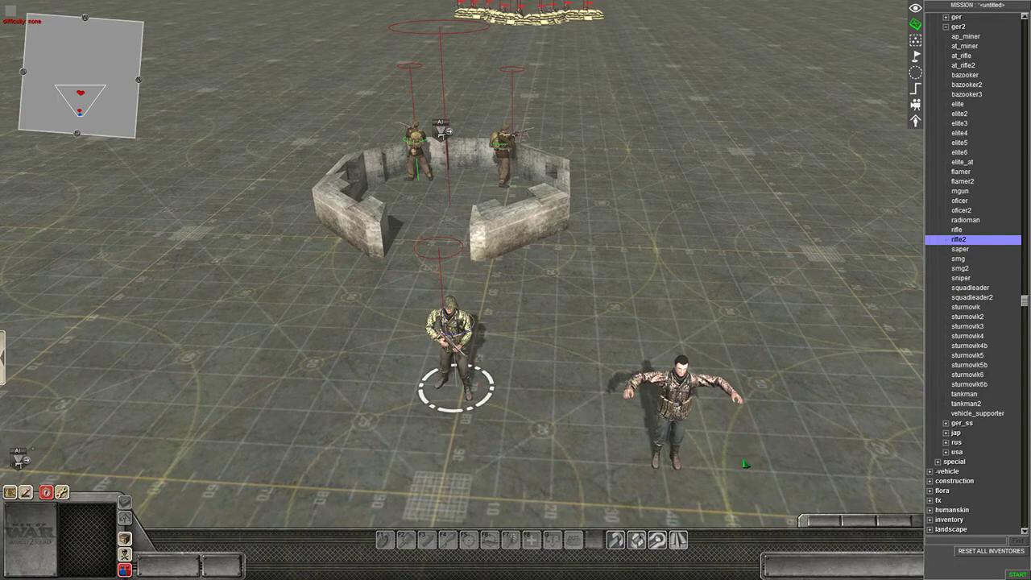
click(664, 460)
click(614, 326)
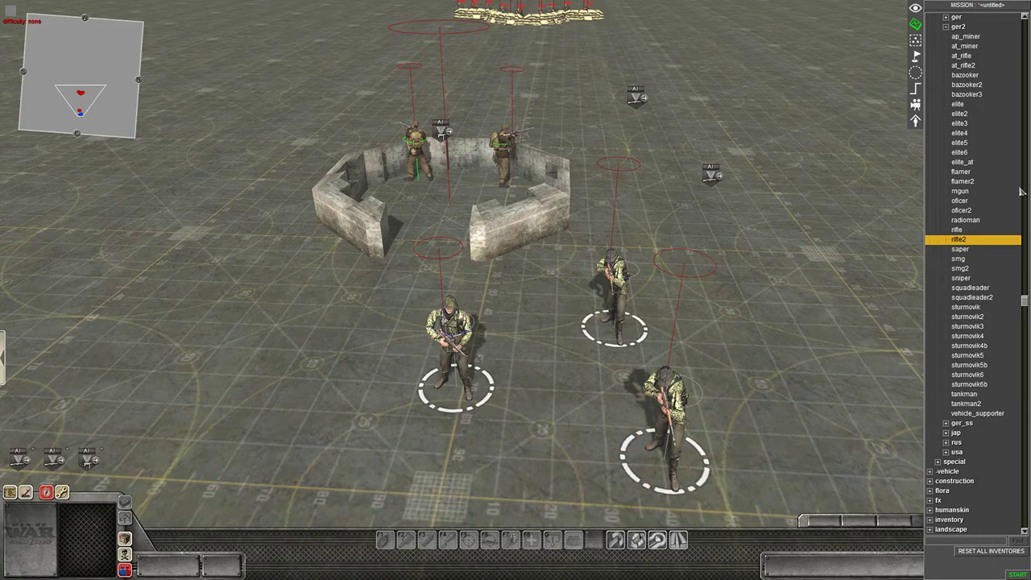
click(960, 211)
click(249, 426)
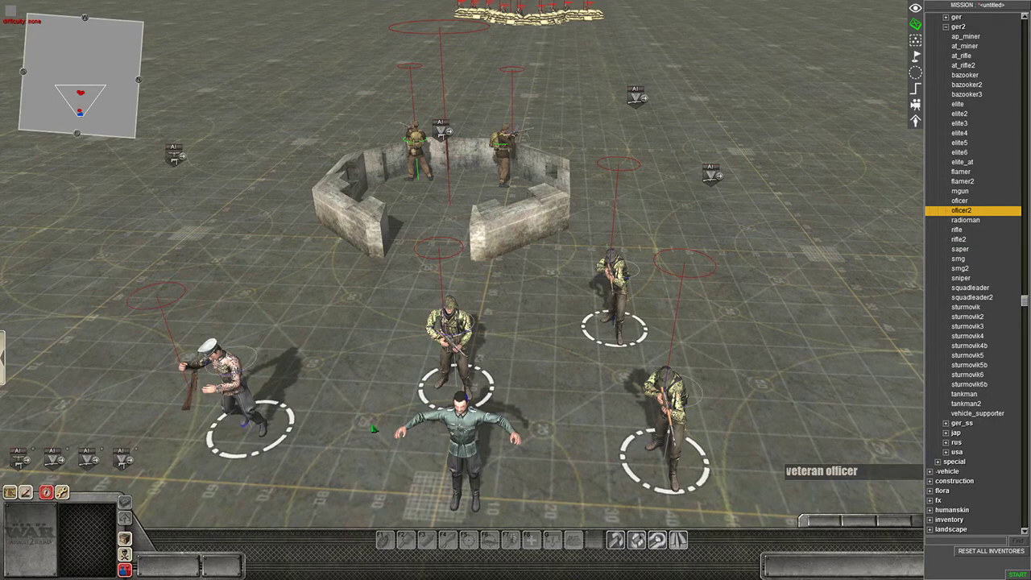
Step: Add one elite6 and one at_rifle2 soldier from the ger2 set to the group behind the emplacement
scroll(449, 507, down, 3)
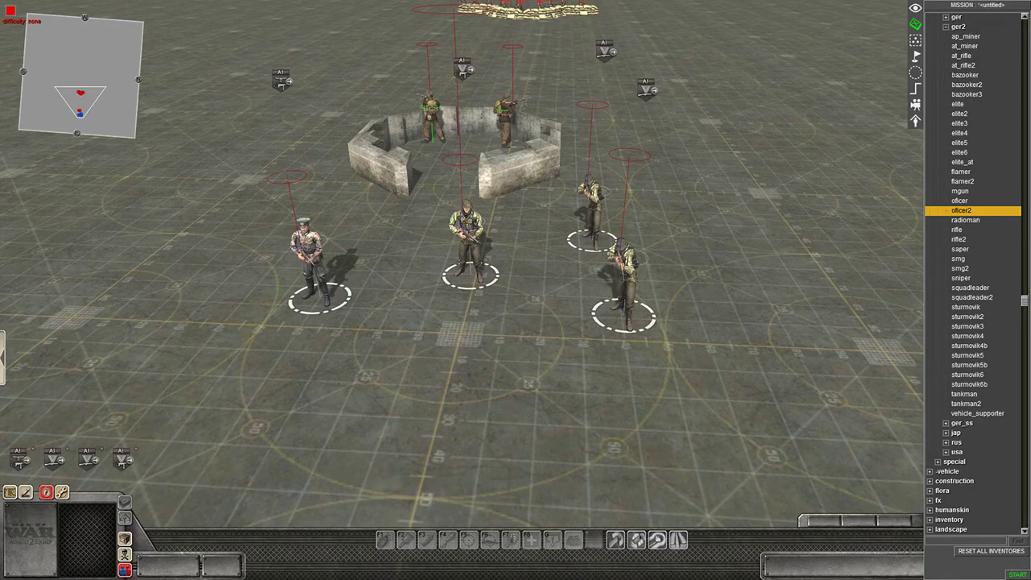
click(967, 152)
click(748, 399)
key(Right)
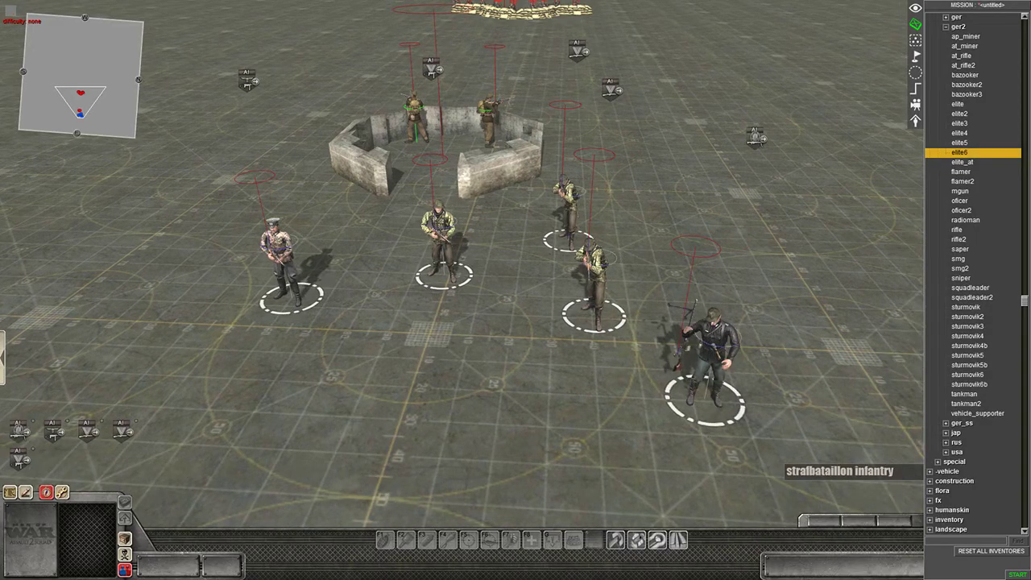
click(966, 65)
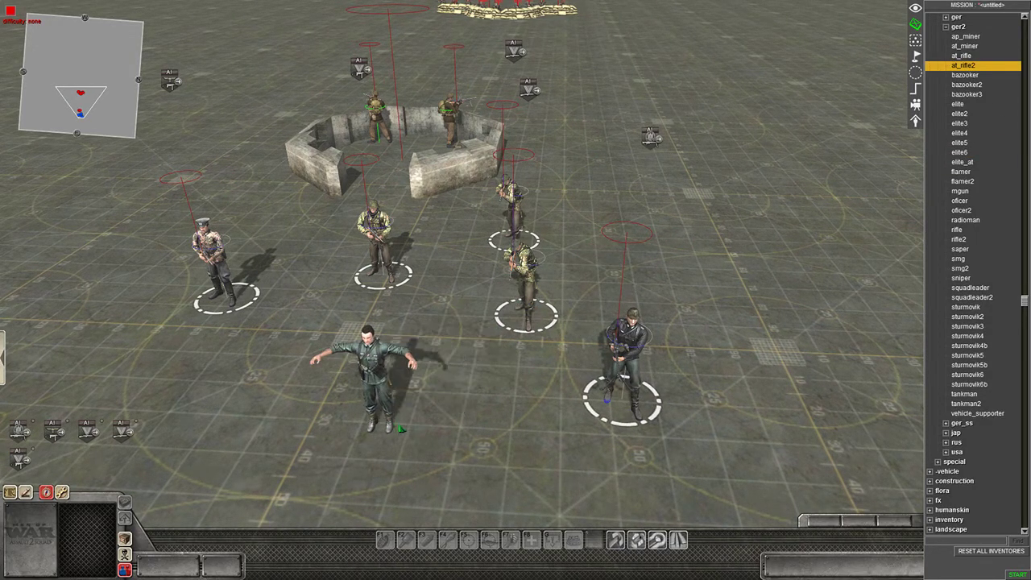
click(377, 423)
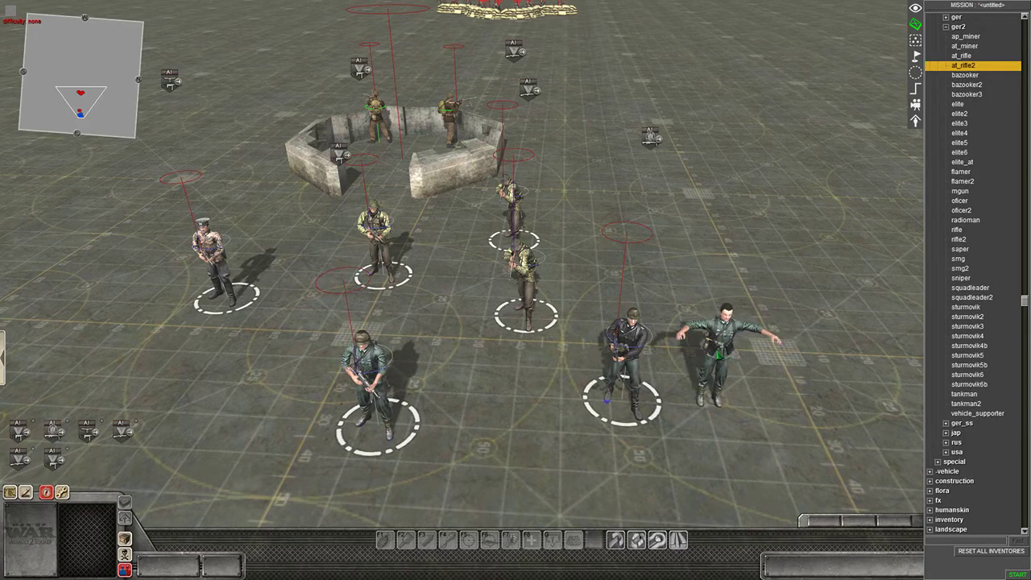
Step: Place one elite_at anti-tank soldier at the rear of the group behind the emplacement
mouse_move(1030, 242)
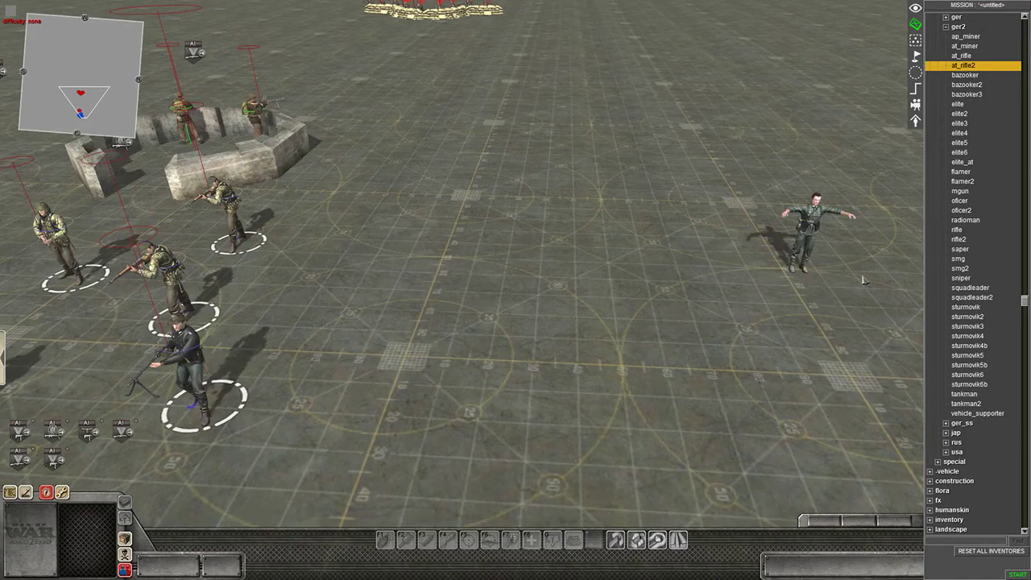
scroll(725, 246, down, 3)
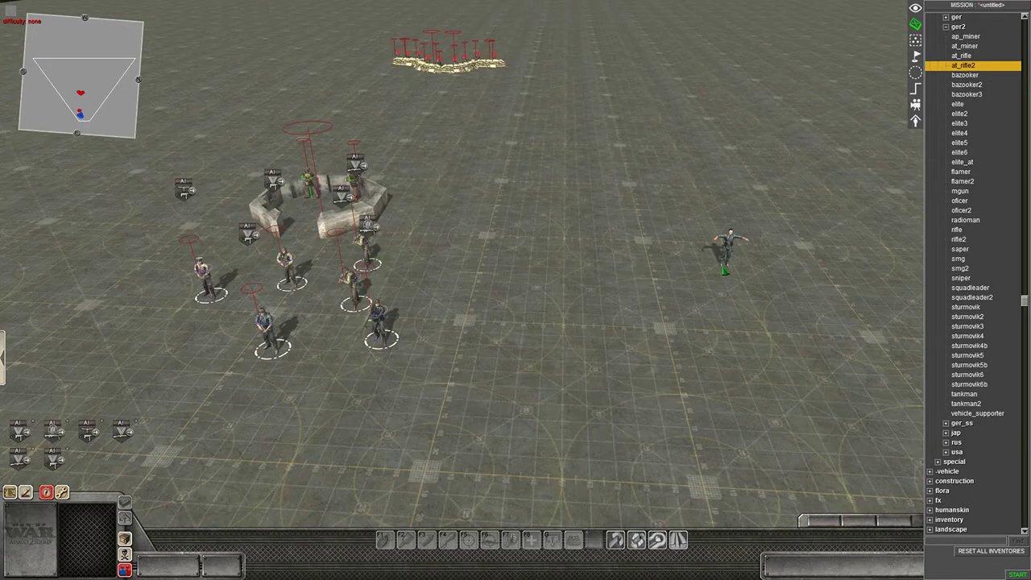
click(957, 171)
click(962, 162)
click(399, 386)
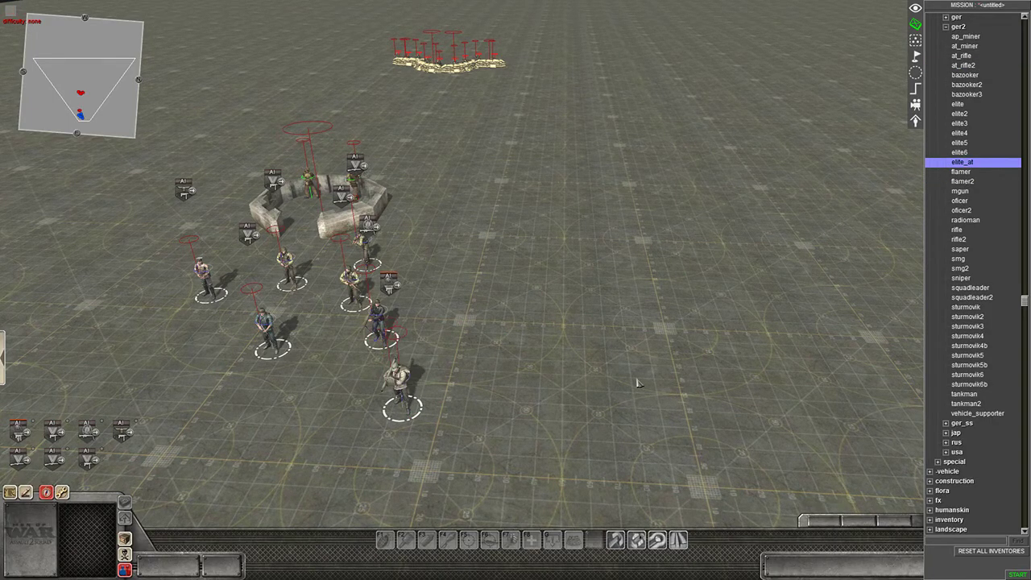
Step: Select the seven new soldiers behind the concrete emplacement together and assign them to player 2
key(F3)
key(Left)
key(Left)
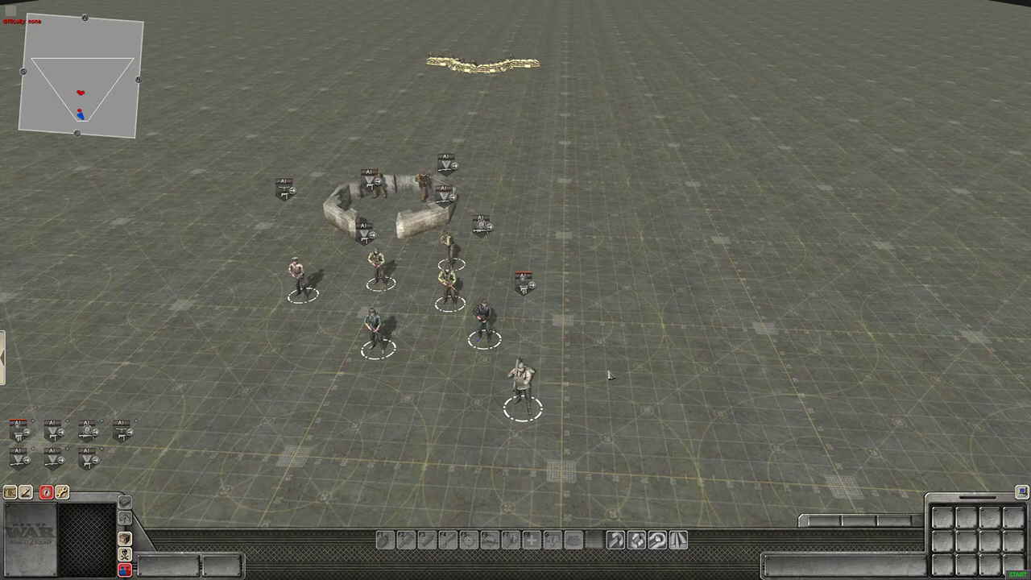
scroll(608, 351, up, 1)
scroll(609, 355, up, 1)
scroll(638, 375, down, 3)
middle_drag(639, 379, 583, 376)
key(F3)
drag(712, 430, 500, 203)
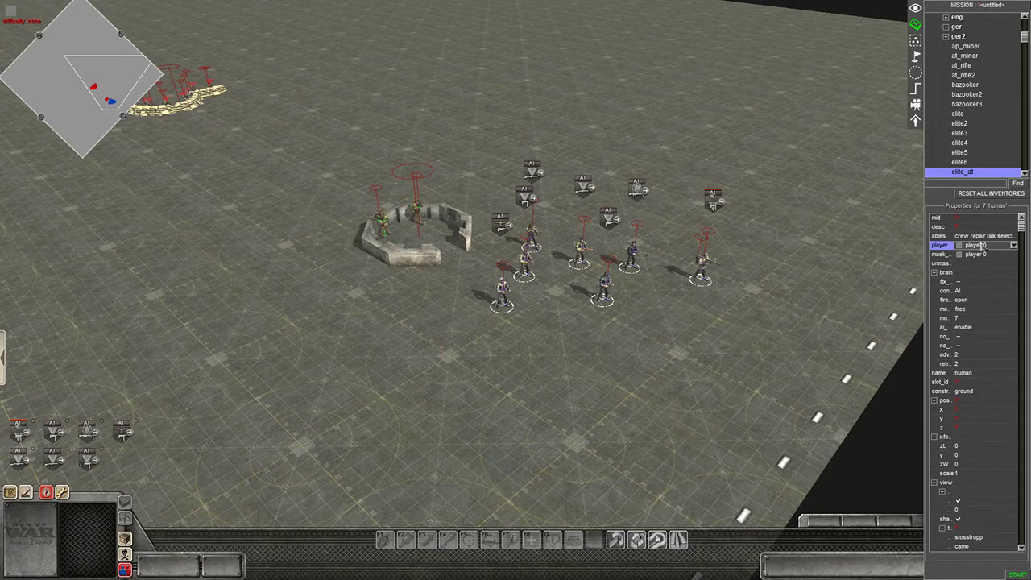
click(1013, 245)
click(994, 279)
scroll(694, 333, up, 3)
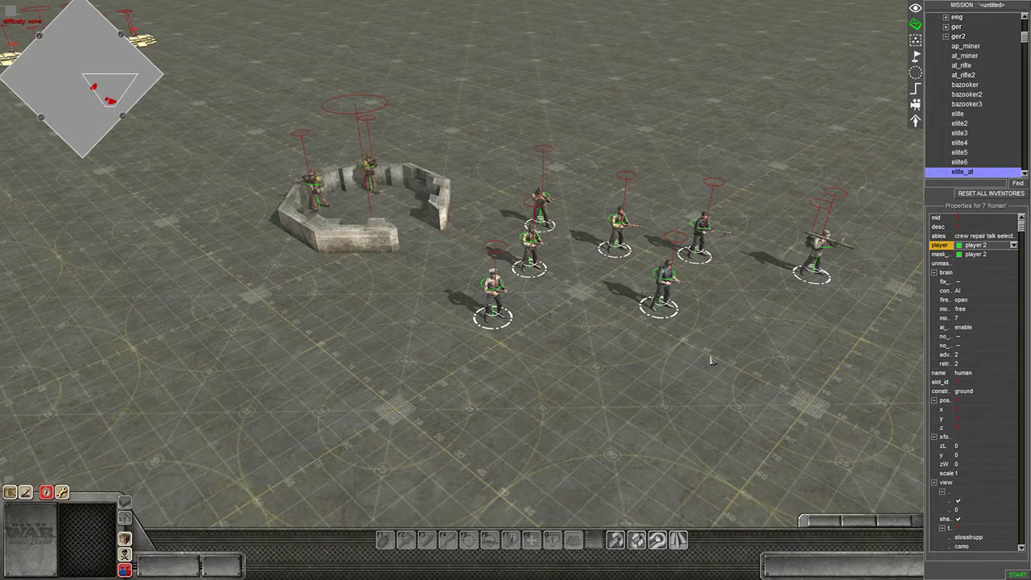
Step: Take control of player 2 in the game view, then order the strafbataillon infantryman inside the emplacement and the veteran officer behind its rear wall
key(F3)
key(Right)
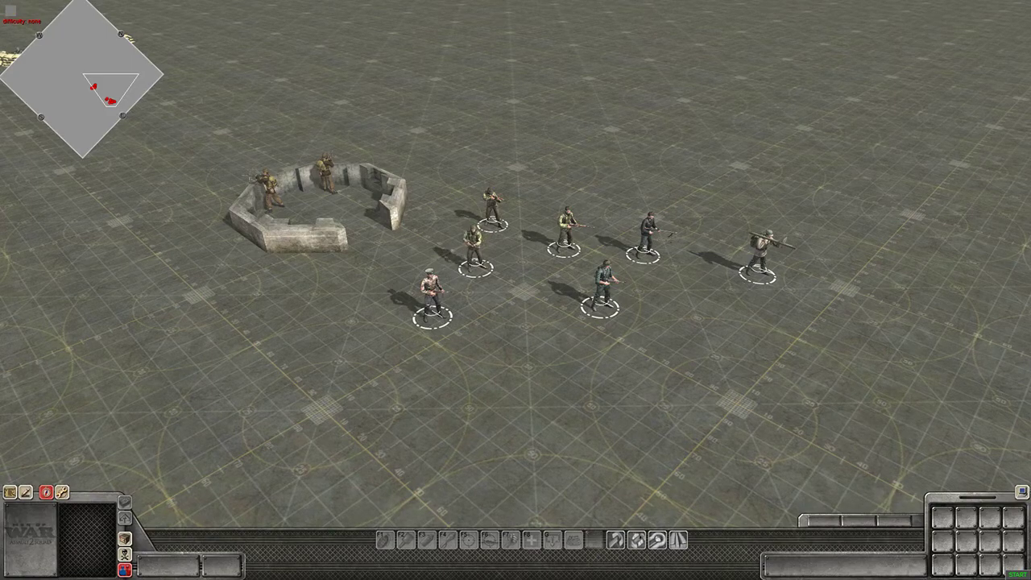
key(2)
click(492, 207)
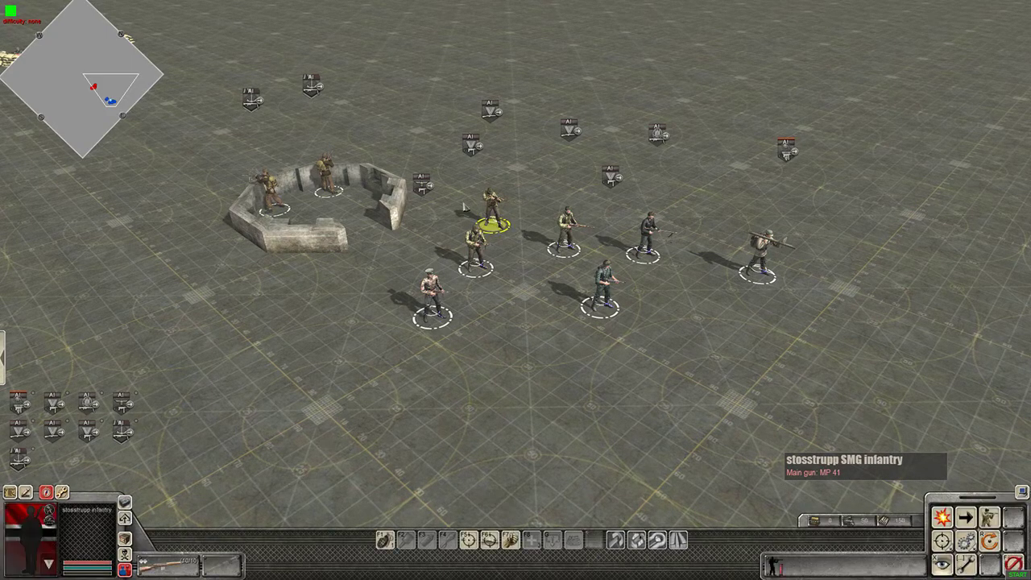
click(660, 237)
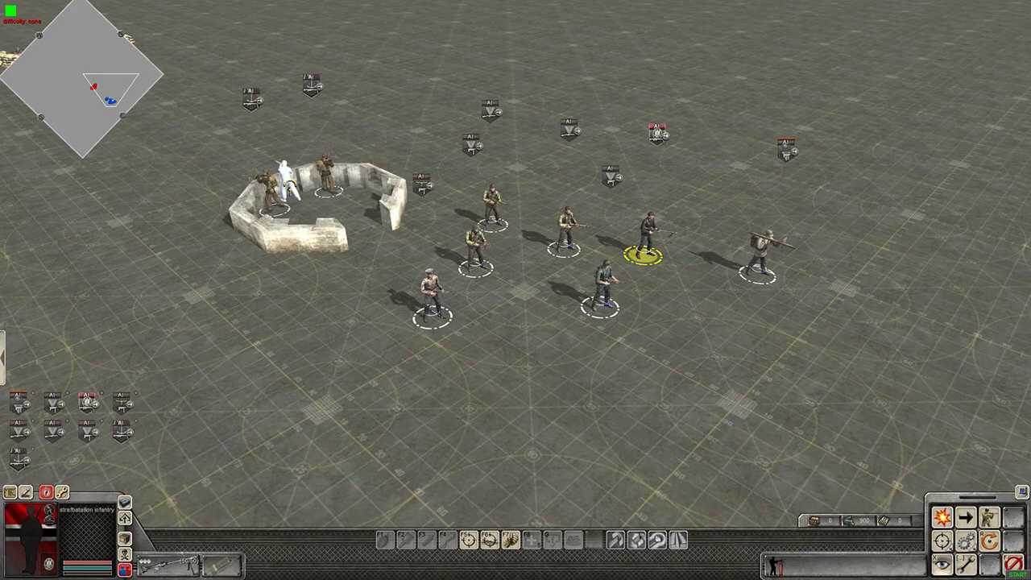
right_click(292, 193)
click(429, 275)
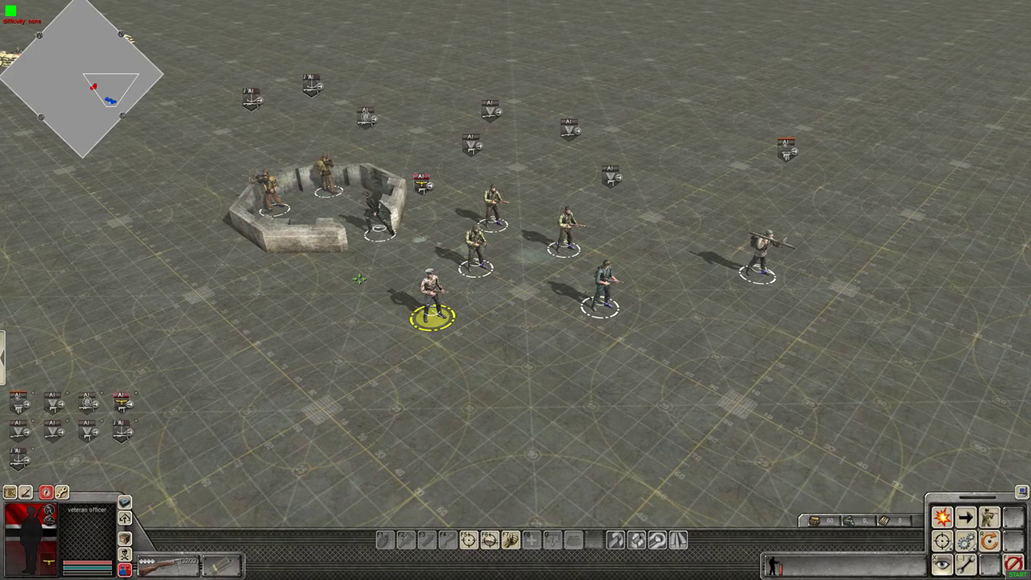
right_click(330, 242)
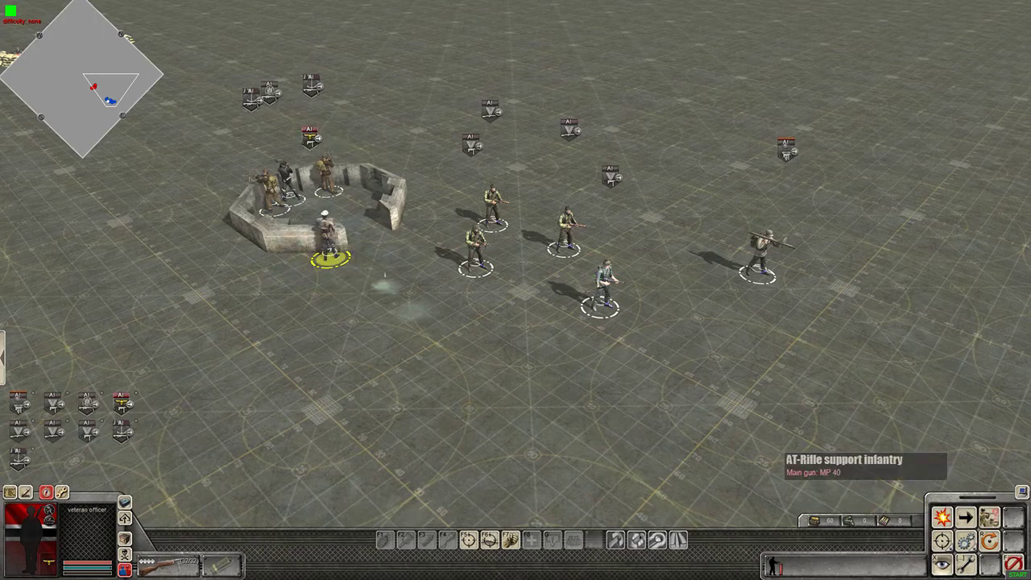
Step: Order the AT-Rifle support infantryman to take position against the end of the wall on the emplacement's open side
click(600, 286)
right_click(405, 213)
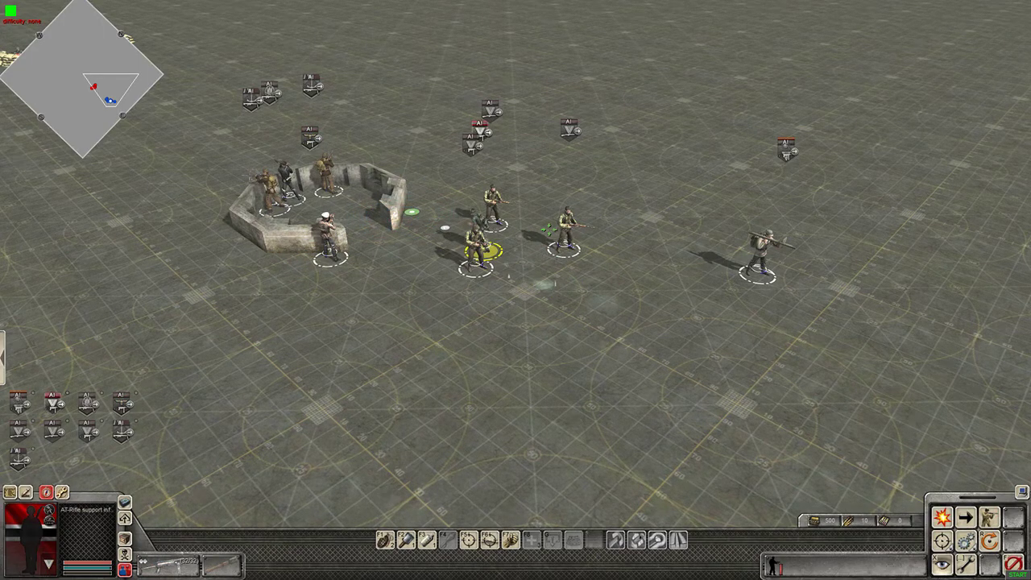
right_click(405, 211)
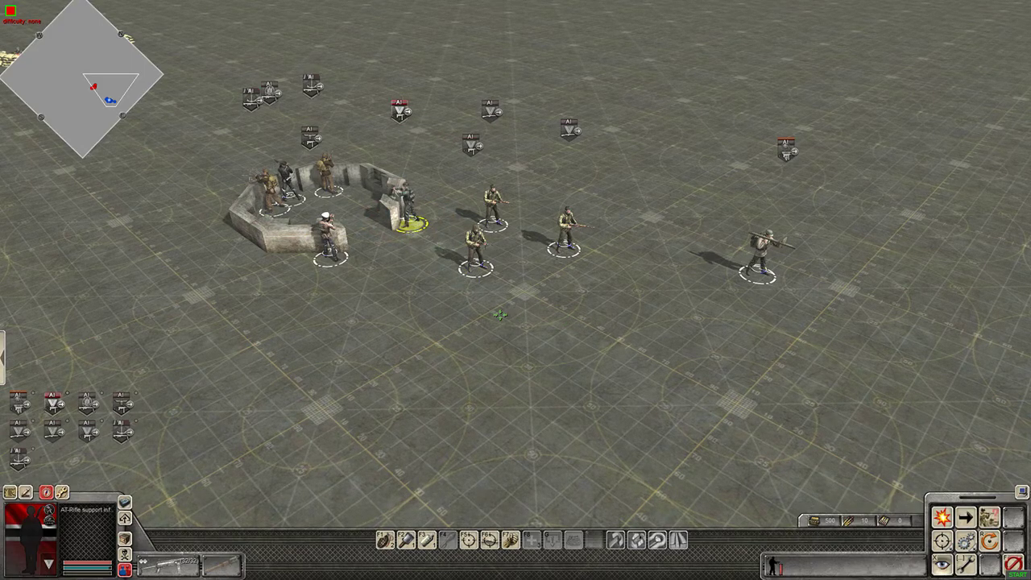
Step: Return to the mission editor and open the fence category under construction in the entity list
key(F3)
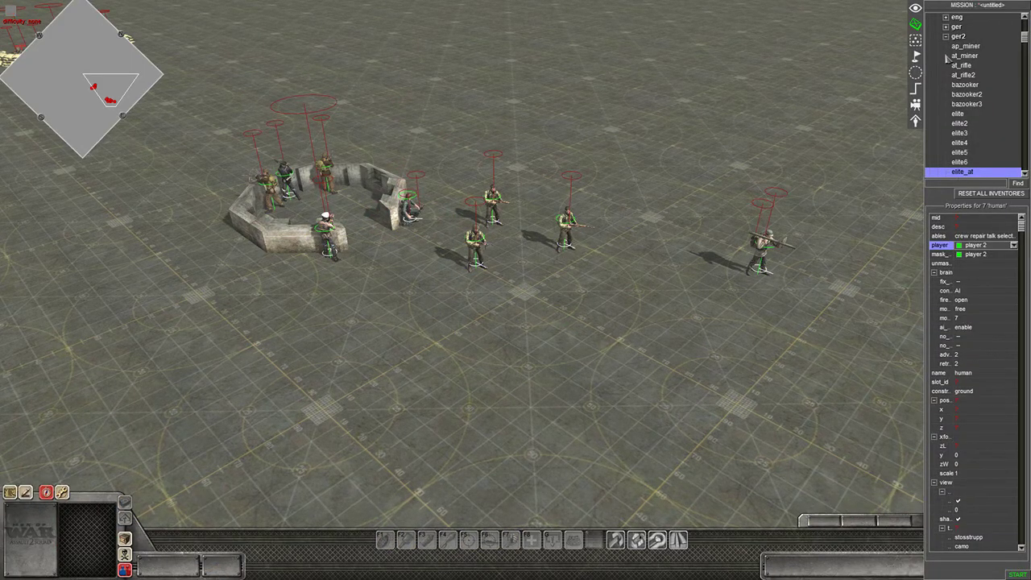
scroll(967, 68, up, 2)
click(687, 414)
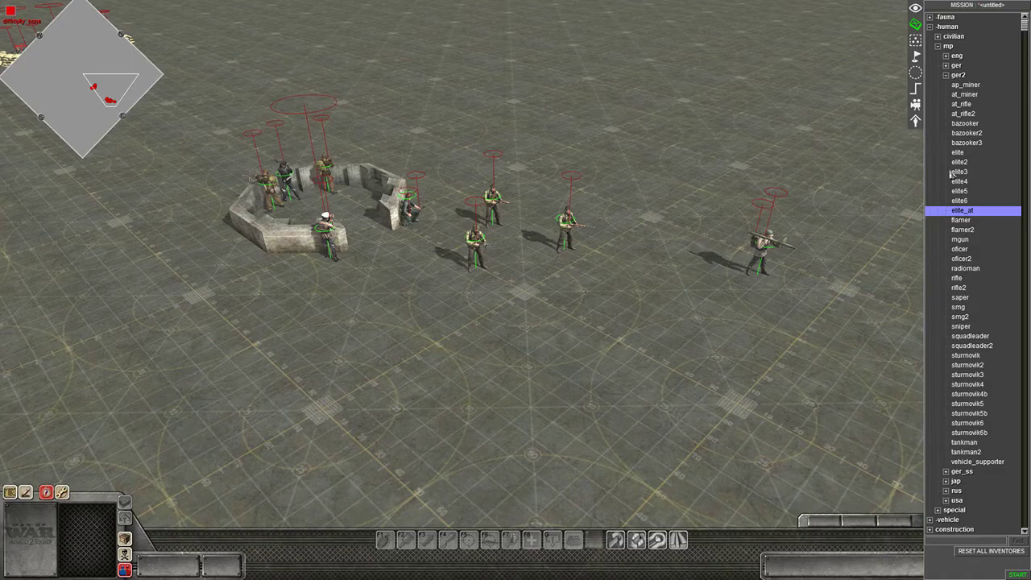
click(931, 26)
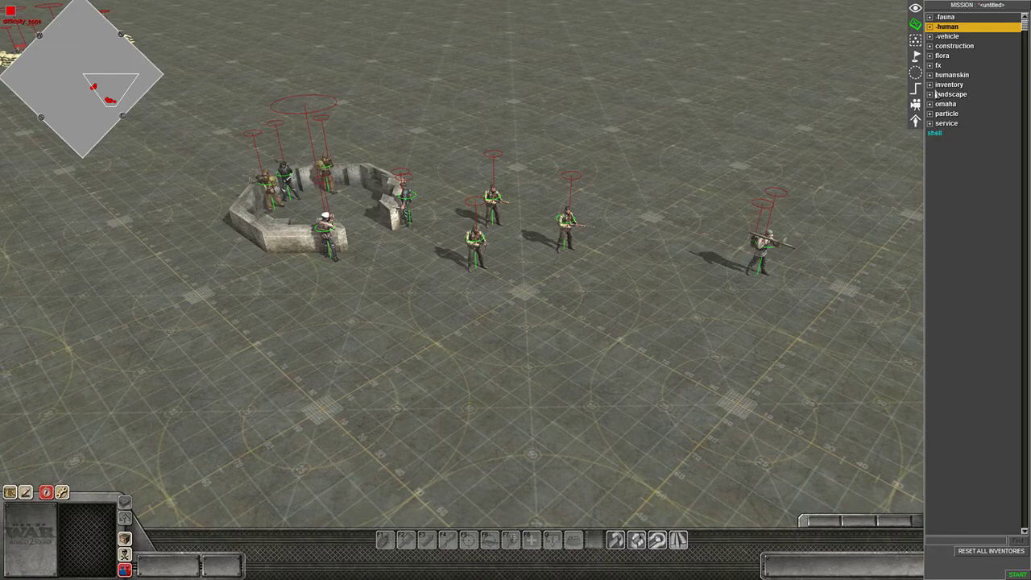
click(931, 45)
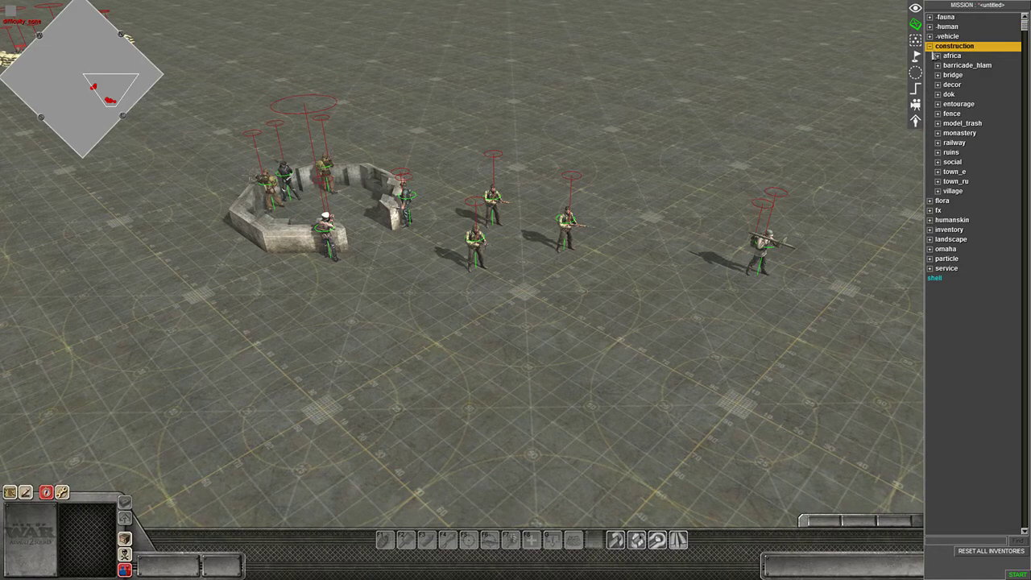
click(938, 114)
scroll(994, 368, down, 3)
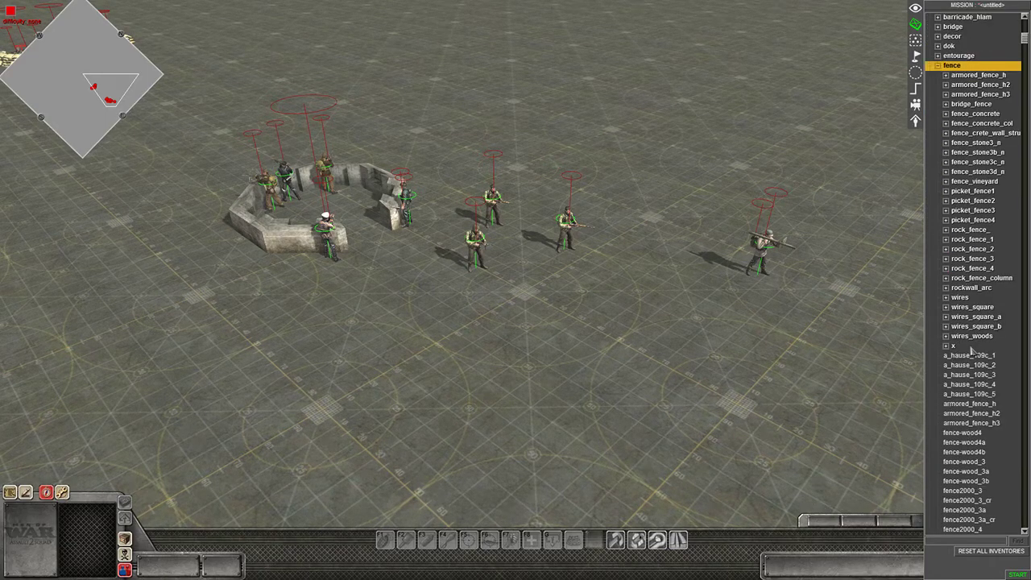
Step: Place an armored_fence_h2 brick wall beside the concrete emplacement and paste a copy of it on the opposite side
click(988, 395)
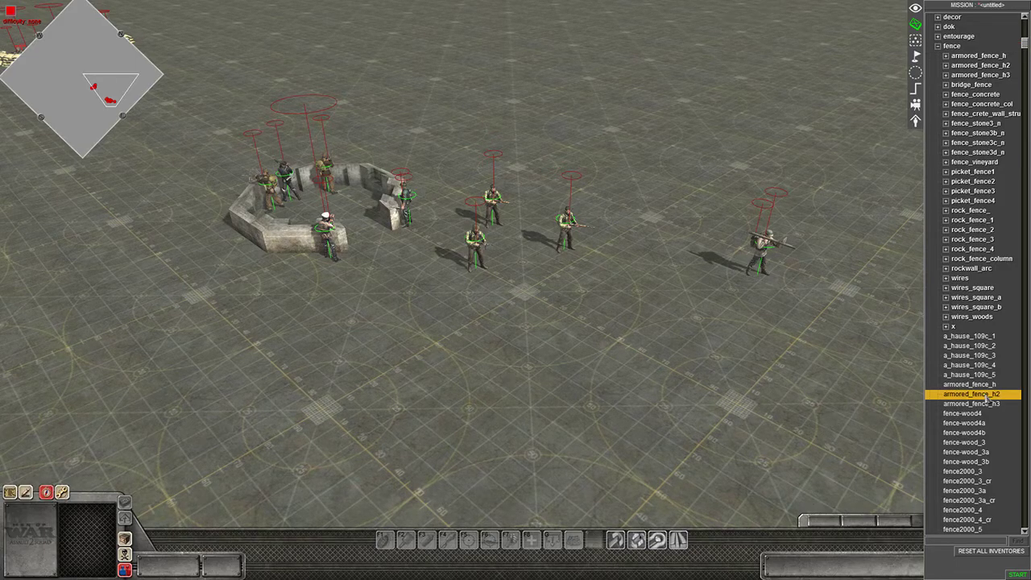
click(562, 344)
drag(574, 348, 225, 259)
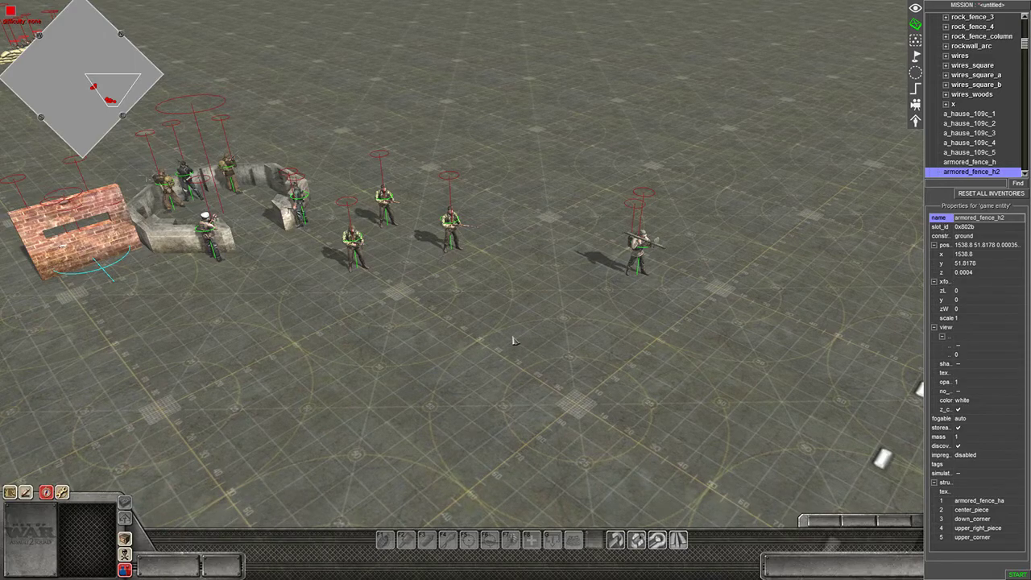
key(ctrl+v)
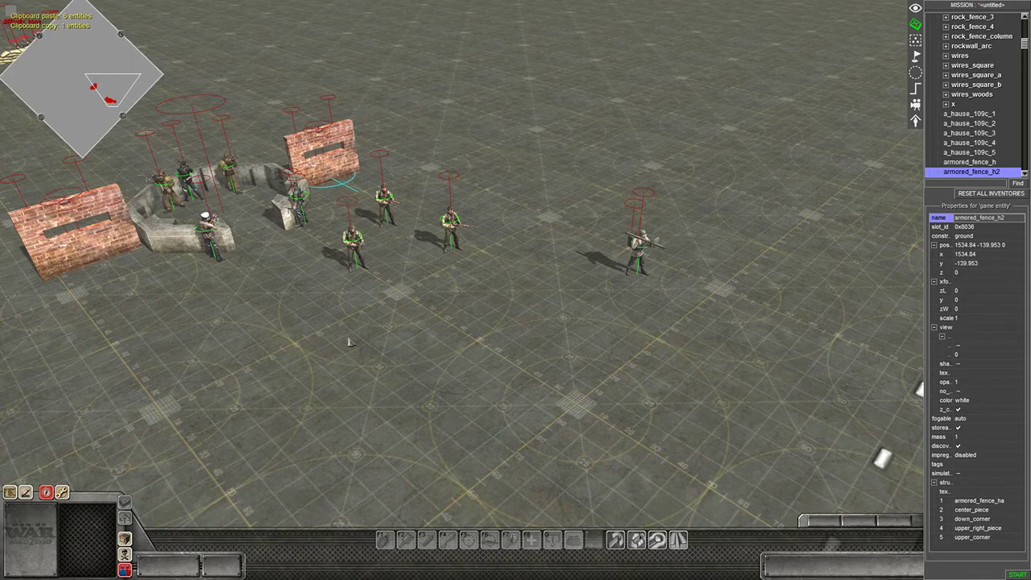
Step: Return to the game view as player 2 and order one stosstrupp infantryman to the pasted brick wall
key(F1)
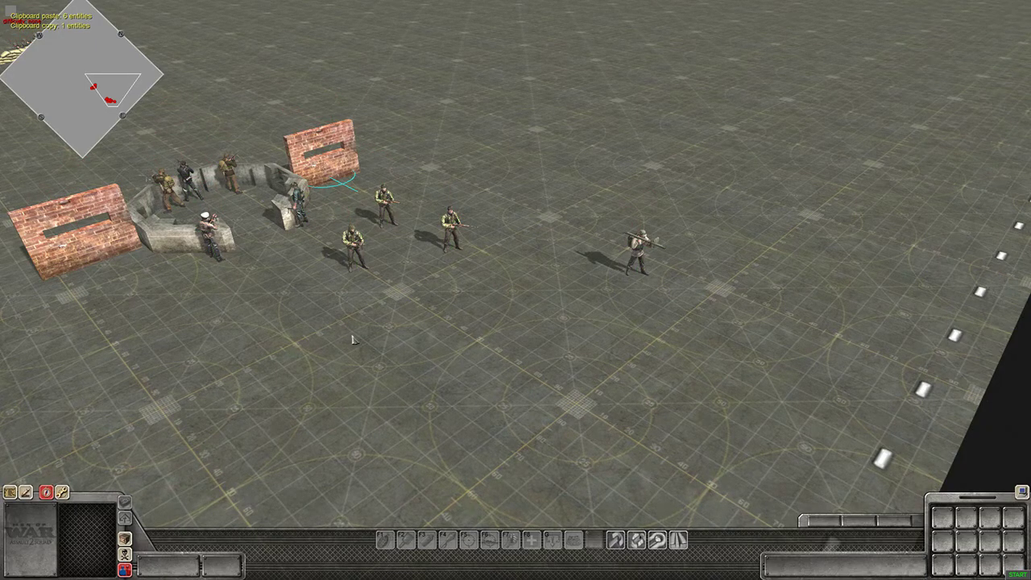
key(Left)
key(Up)
key(Left)
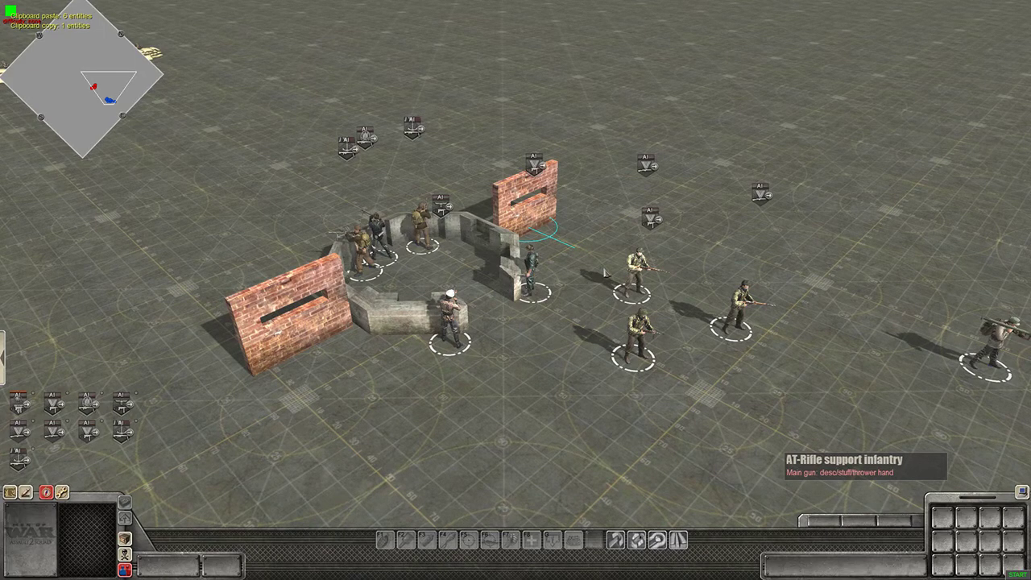
click(631, 270)
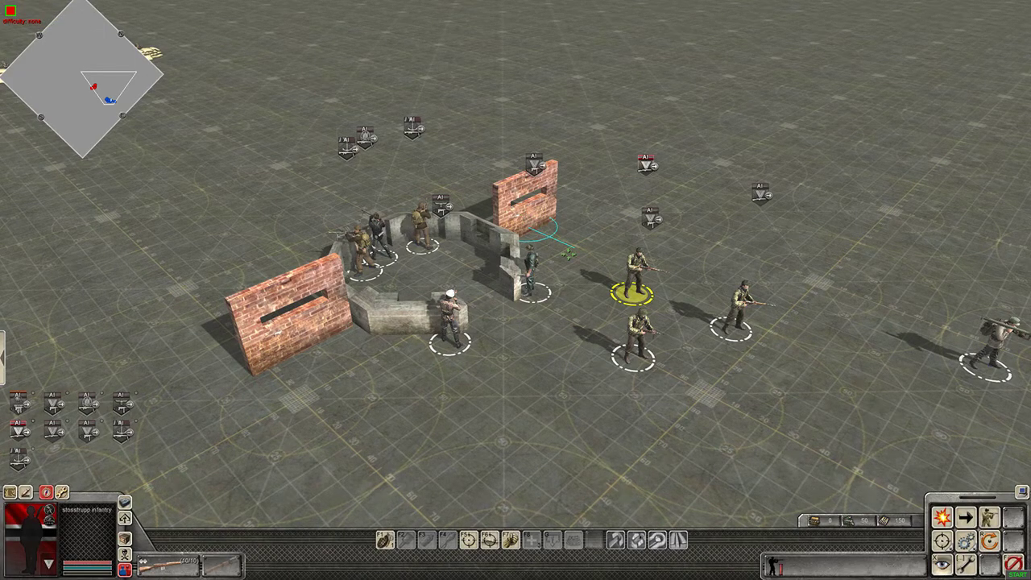
key(F2)
click(600, 412)
key(F2)
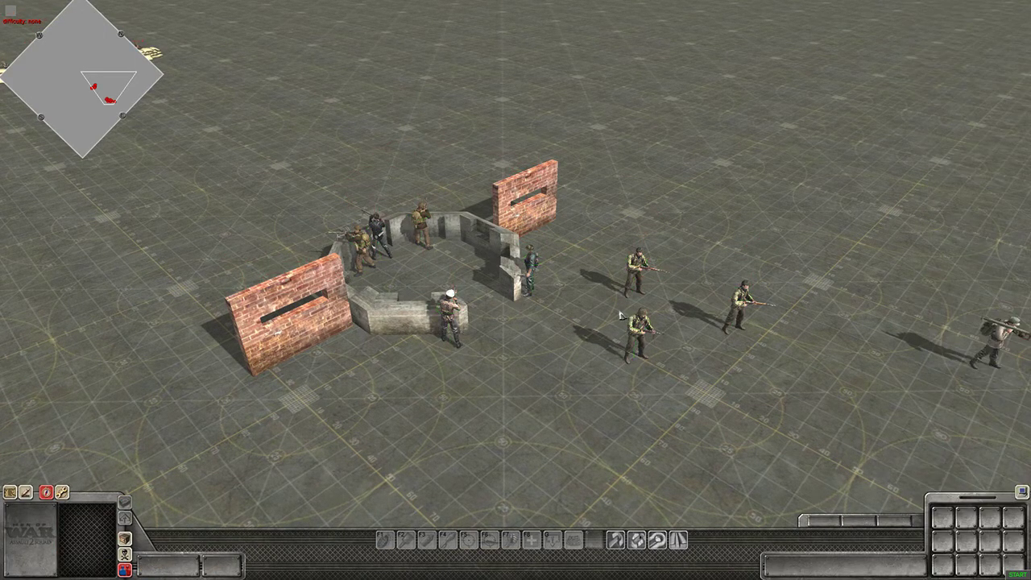
key(1)
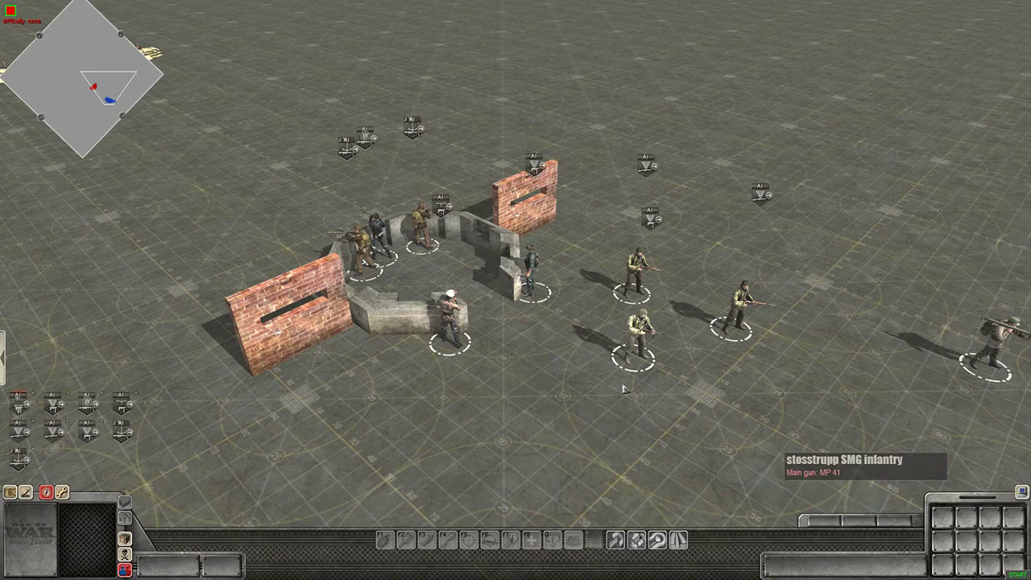
click(644, 275)
right_click(544, 229)
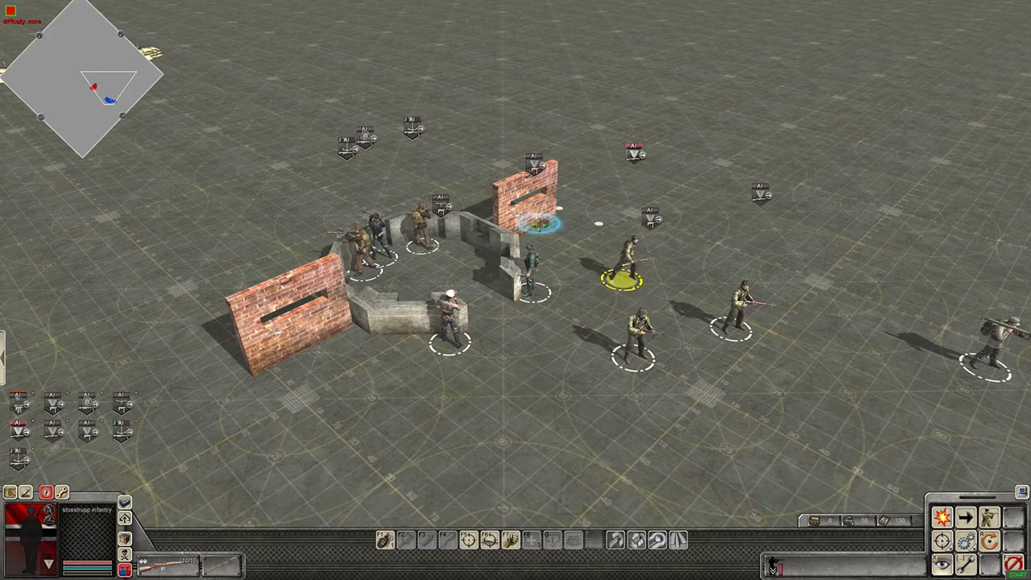
Step: Move the stosstrupp infantryman to the rear side of the brick wall and set his movement mode to Hold position
middle_drag(707, 224, 409, 242)
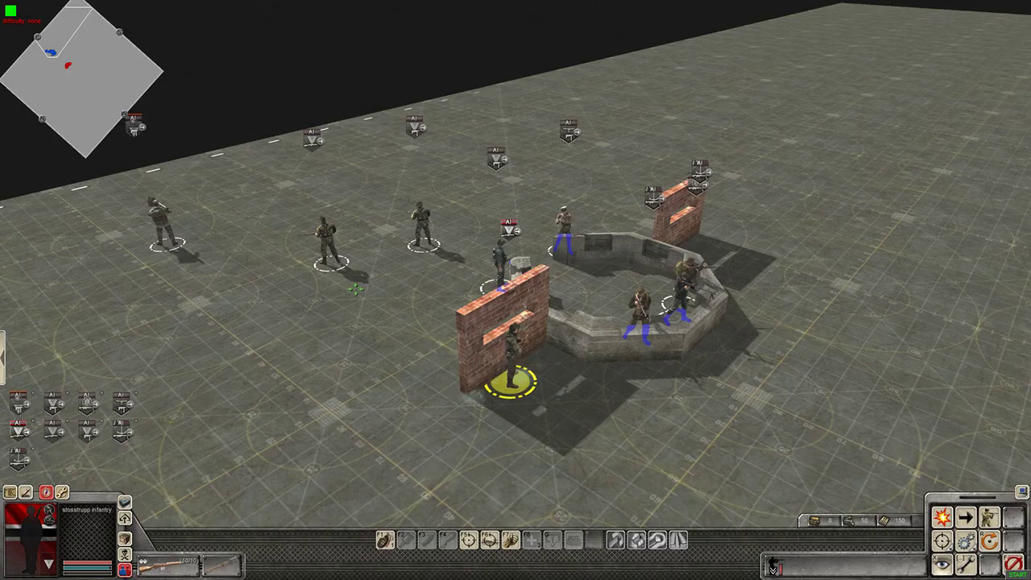
middle_drag(499, 324, 616, 358)
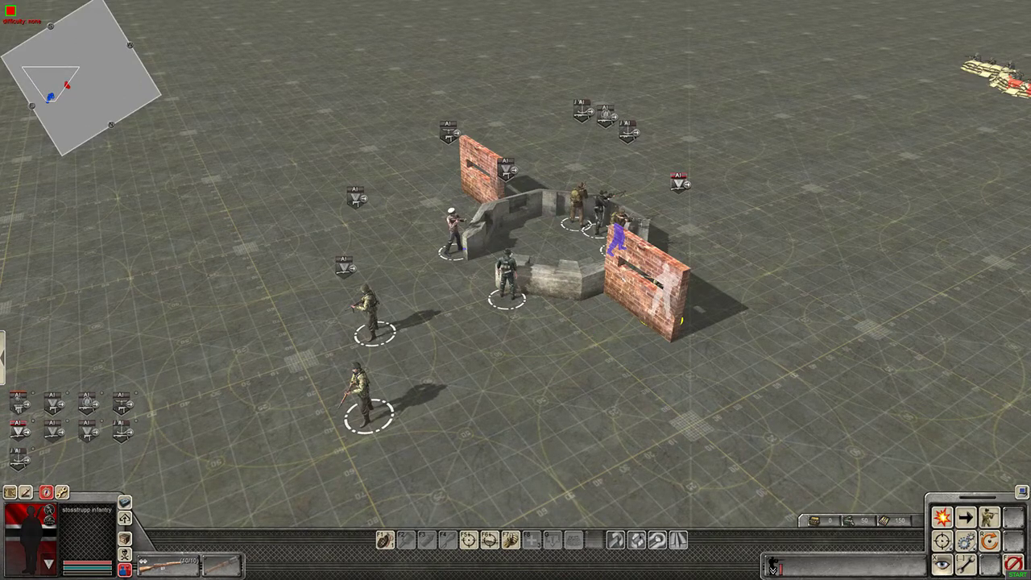
right_click(589, 335)
key(ctrl)
key(w)
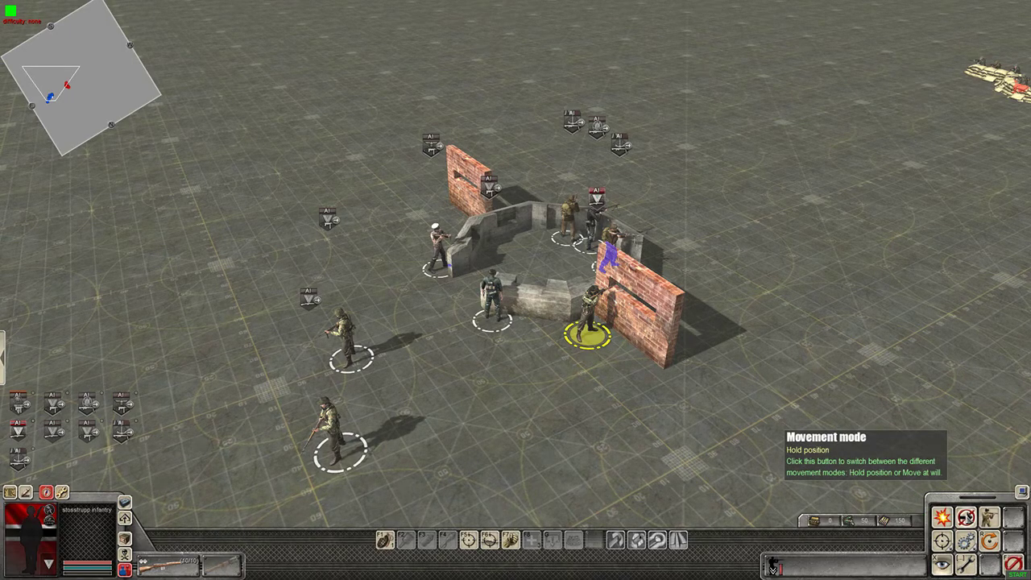
Step: Walk the second stosstrupp infantryman behind the same brick wall under direct control and set him to Hold position
key(Left)
key(Down)
click(492, 333)
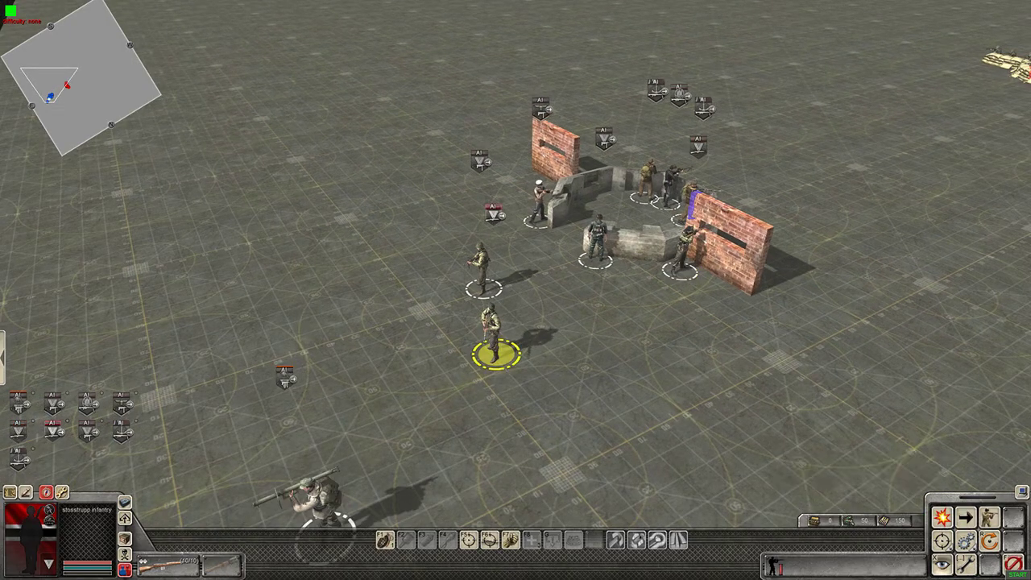
key(End)
key(Right)
key(Up)
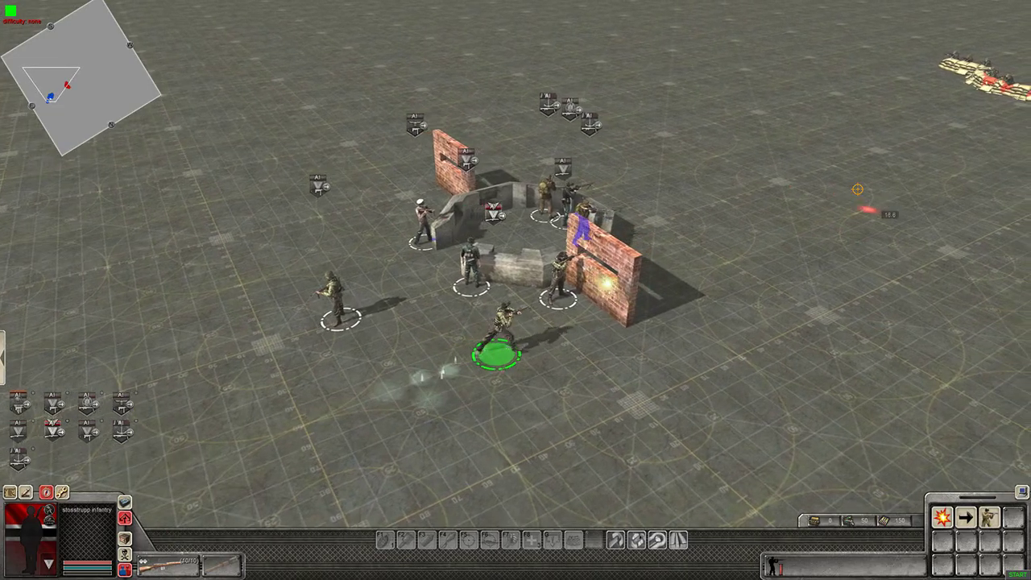
key(Right)
key(Up)
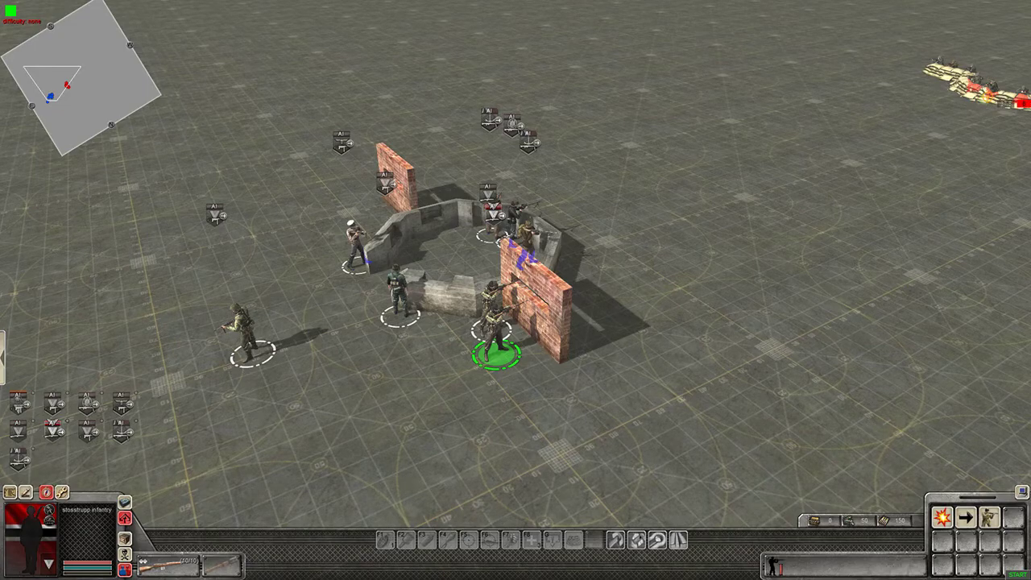
key(End)
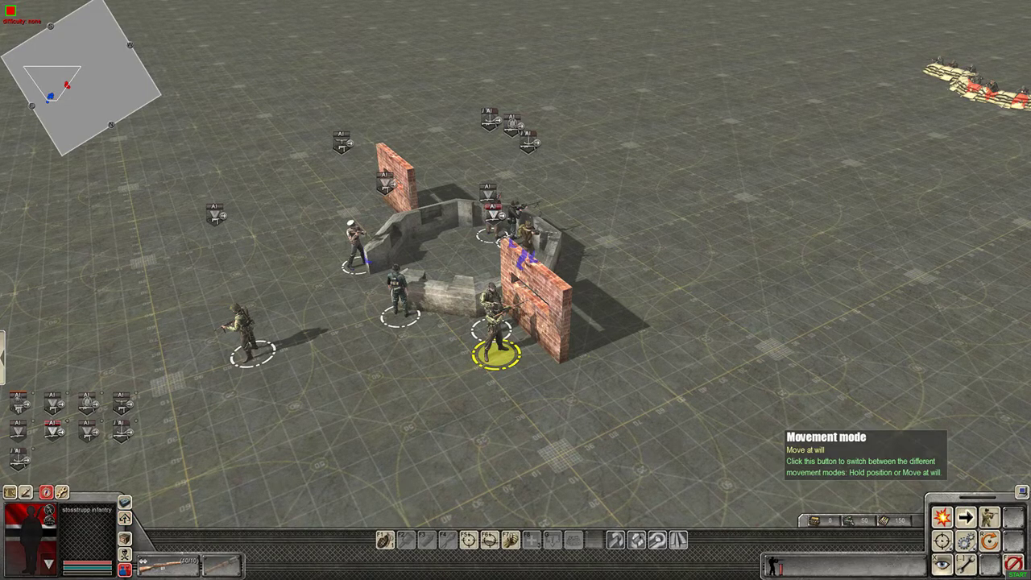
Step: Order the rearmost soldier, the jäger, to move forward towards the other brick wall
key(Left)
key(Down)
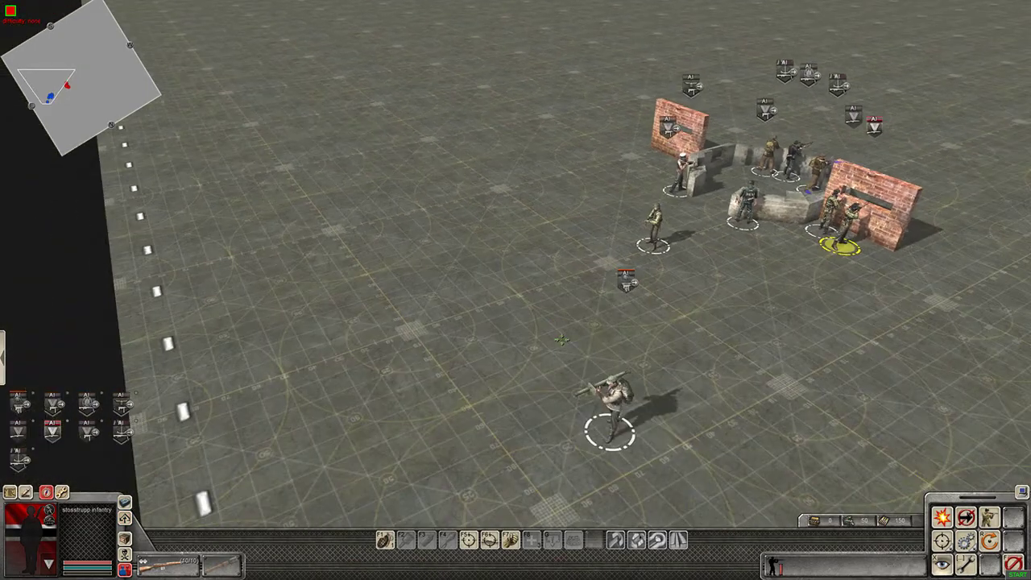
click(613, 405)
key(Up)
key(Right)
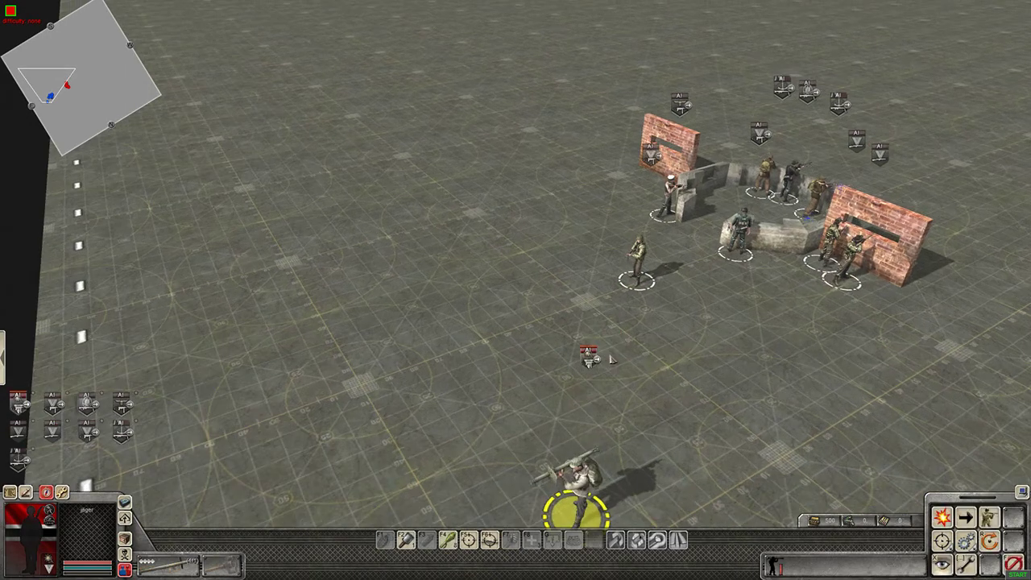
right_click(527, 231)
Step: Walk the stosstrupp SMG infantryman behind the brick wall on the officer's side of the emplacement under direct control
click(554, 310)
key(End)
key(Up)
drag(770, 183, 963, 148)
key(Right)
key(Right)
key(Down)
key(End)
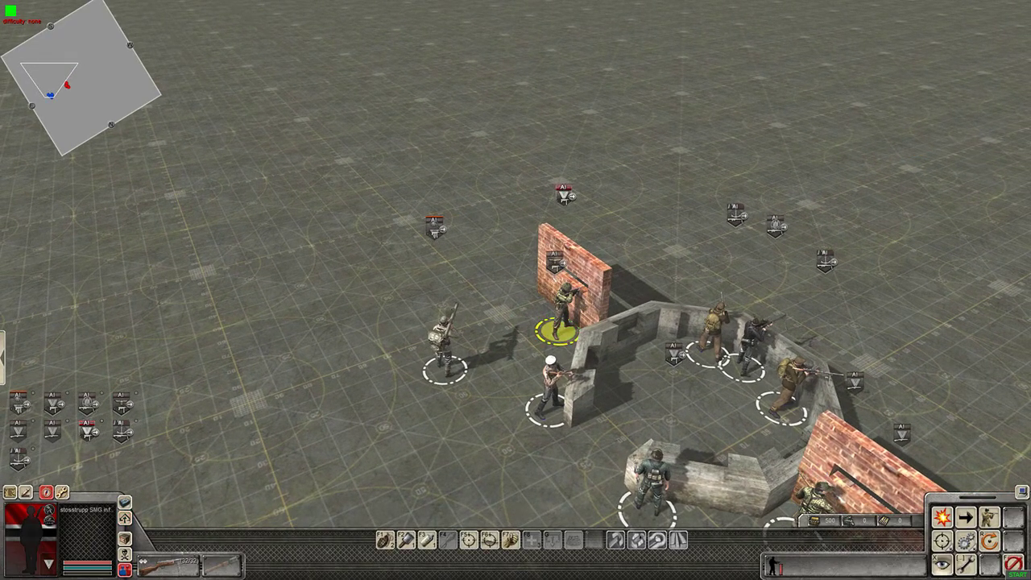
Step: Set the stosstrupp SMG infantryman to Hold position and aim him towards the enemy sandbags under direct control
click(965, 516)
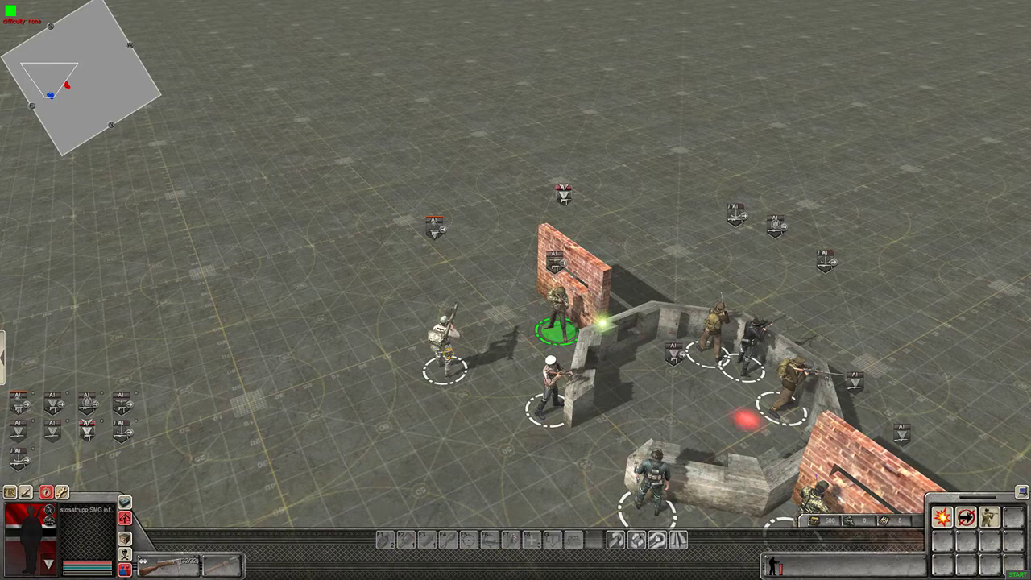
key(End)
key(End)
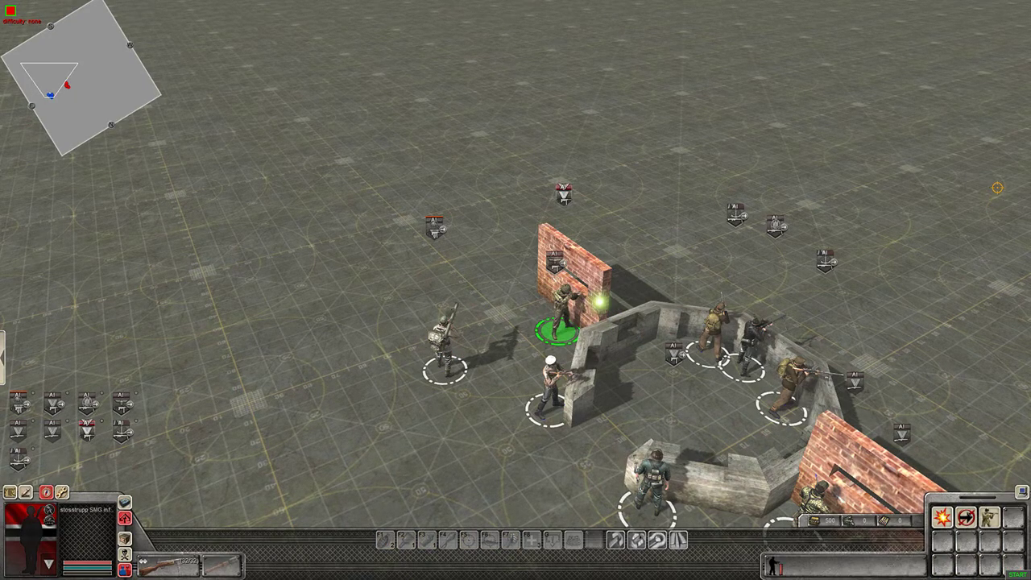
key(End)
Step: Walk the jäger up beside the SMG infantryman behind the brick wall under direct control and equip his gun instead of the Panzerschreck
click(443, 342)
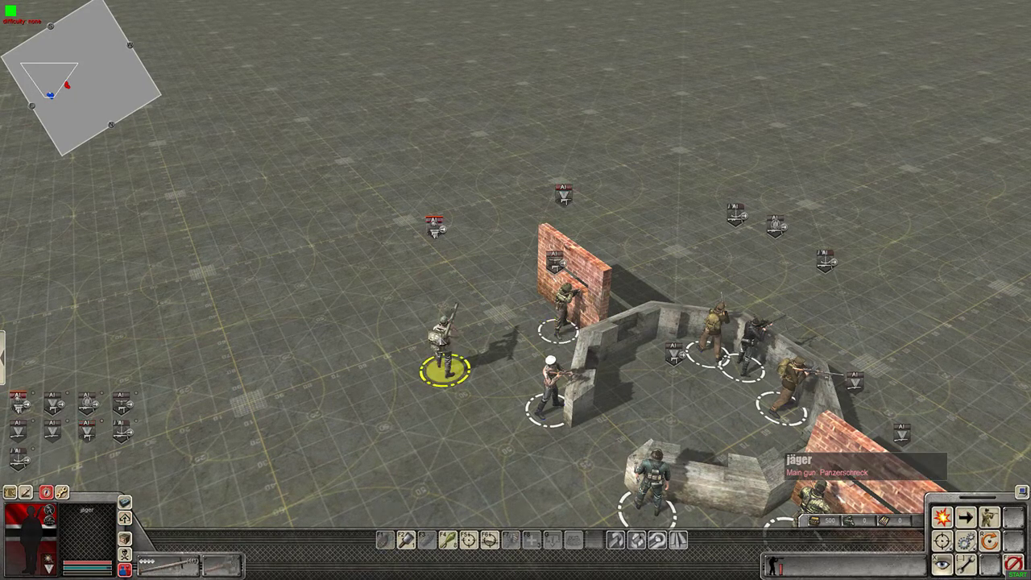
key(End)
key(Up)
key(Up)
key(2)
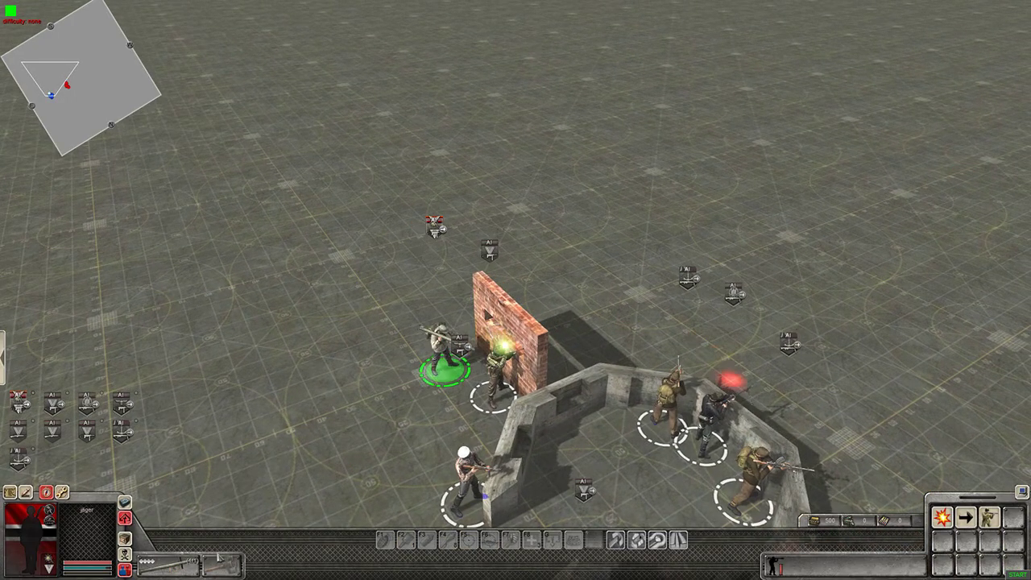
key(1)
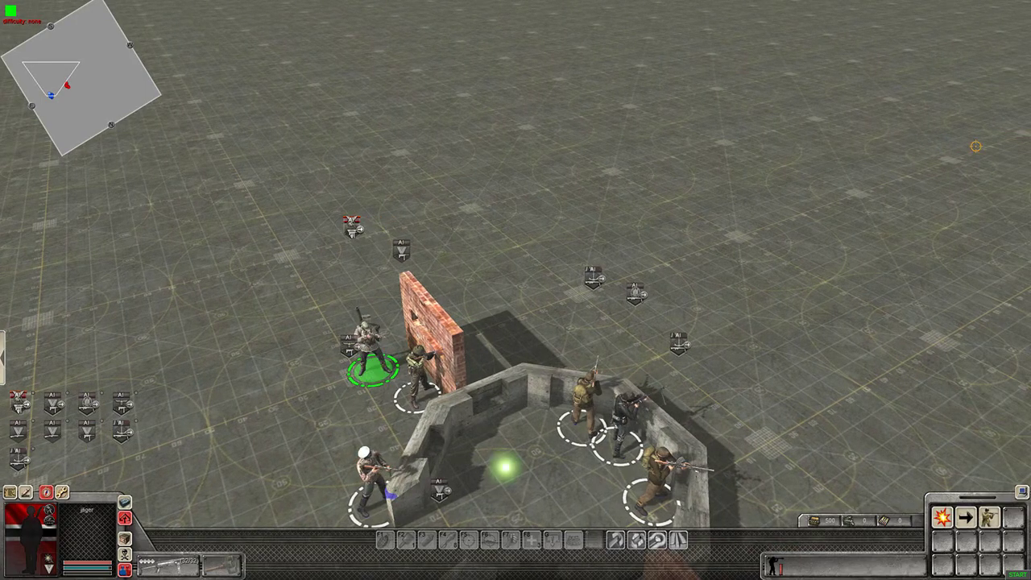
key(Right)
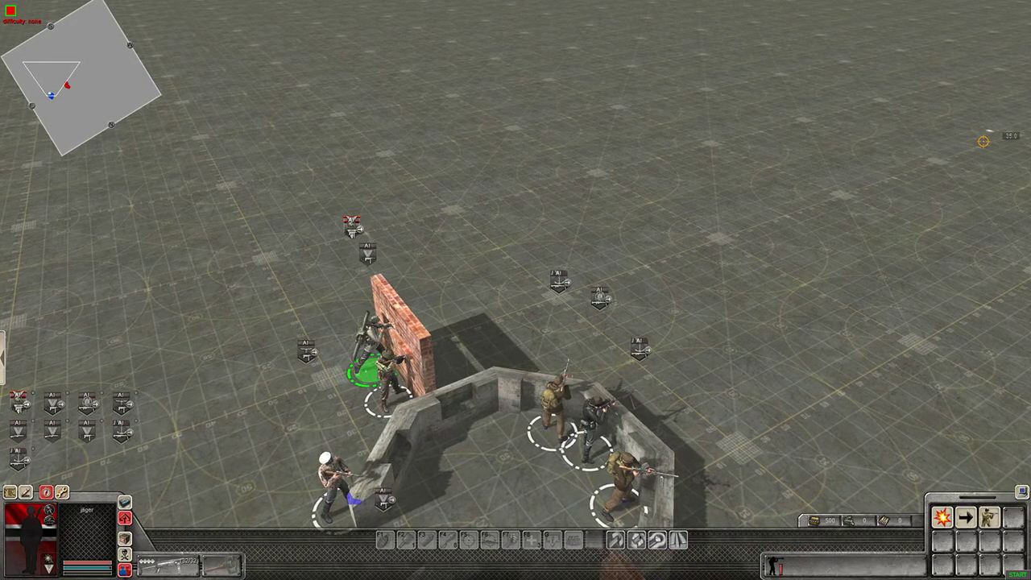
key(End)
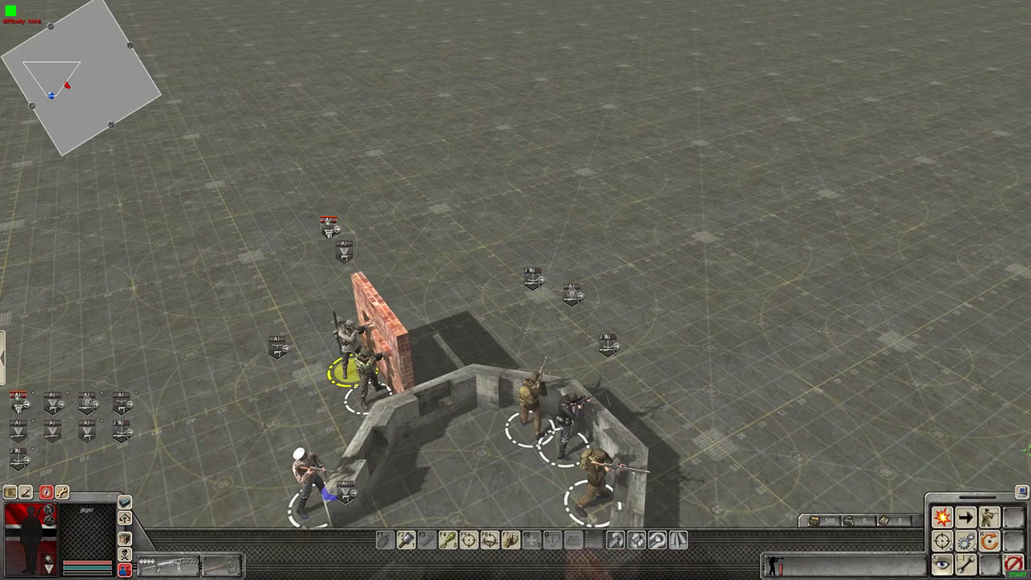
Step: Set the jäger behind the brick wall to Hold position
click(966, 517)
scroll(737, 363, down, 5)
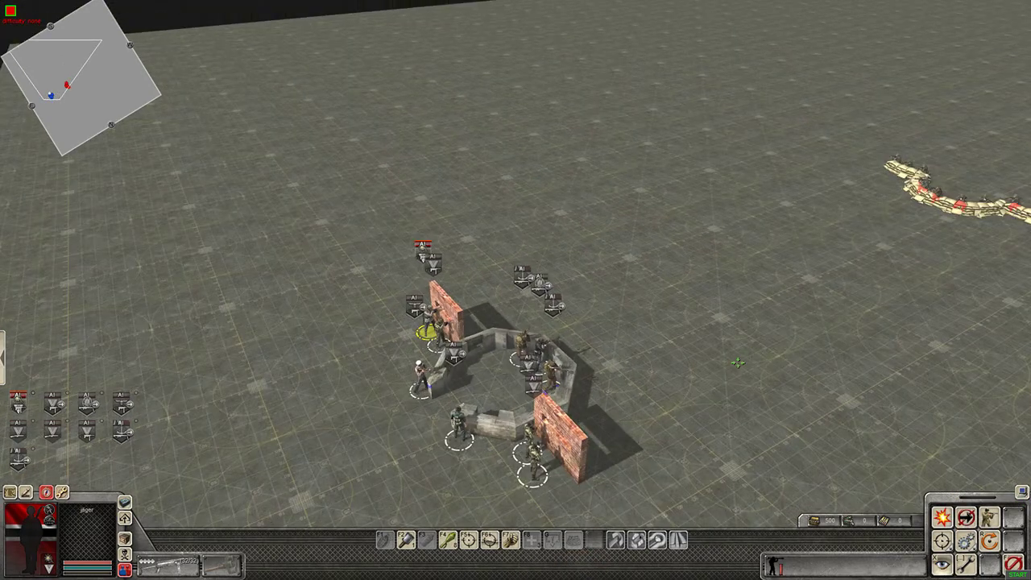
key(Down)
key(Right)
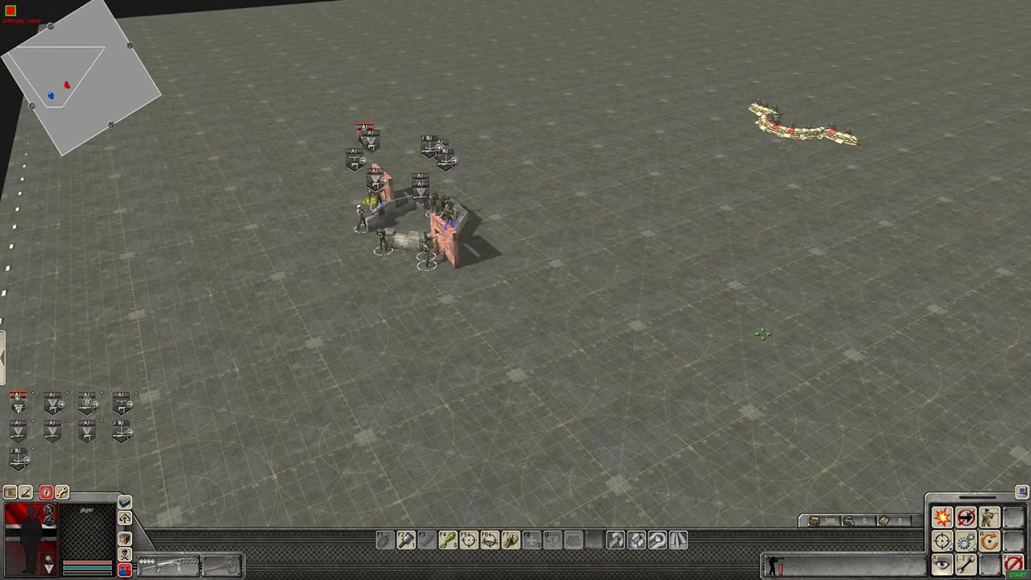
Step: Start the mission test and watch the firefight around the concrete emplacement and its two brick walls
key(Up)
key(Down)
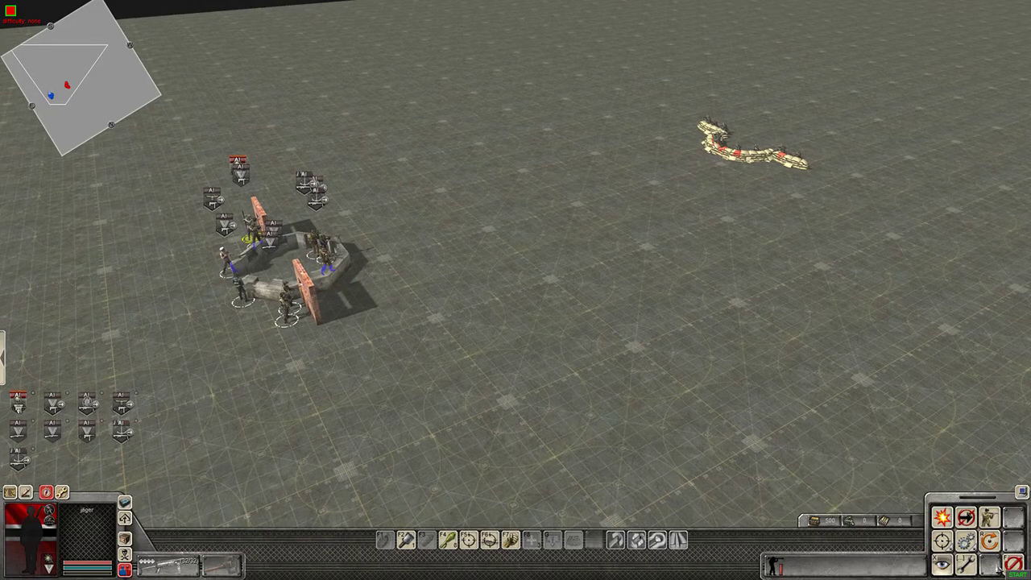
click(1015, 572)
key(Left)
scroll(507, 356, up, 1)
key(Left)
middle_drag(513, 357, 604, 341)
scroll(604, 340, up, 2)
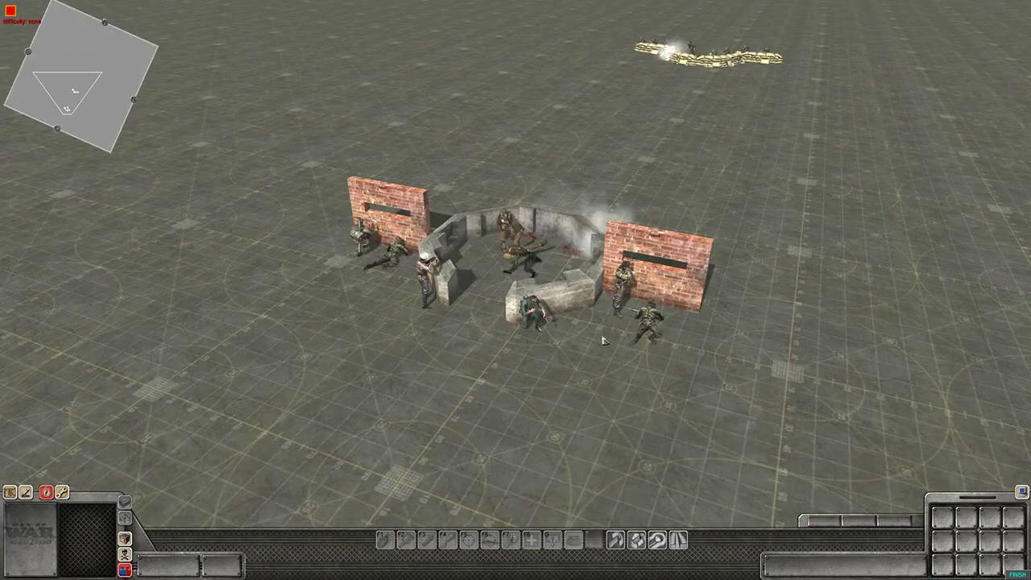
scroll(604, 340, up, 1)
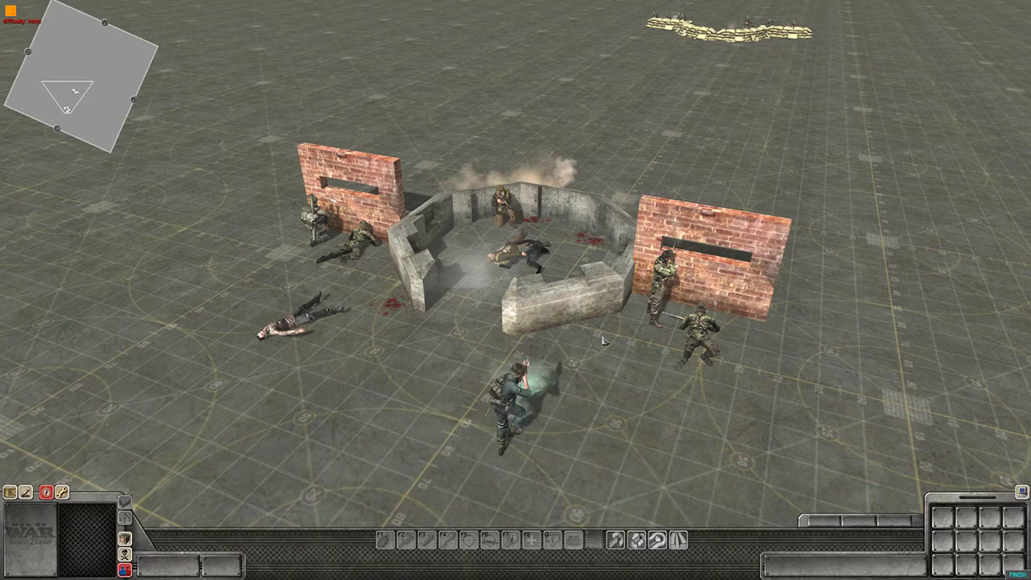
scroll(603, 340, down, 2)
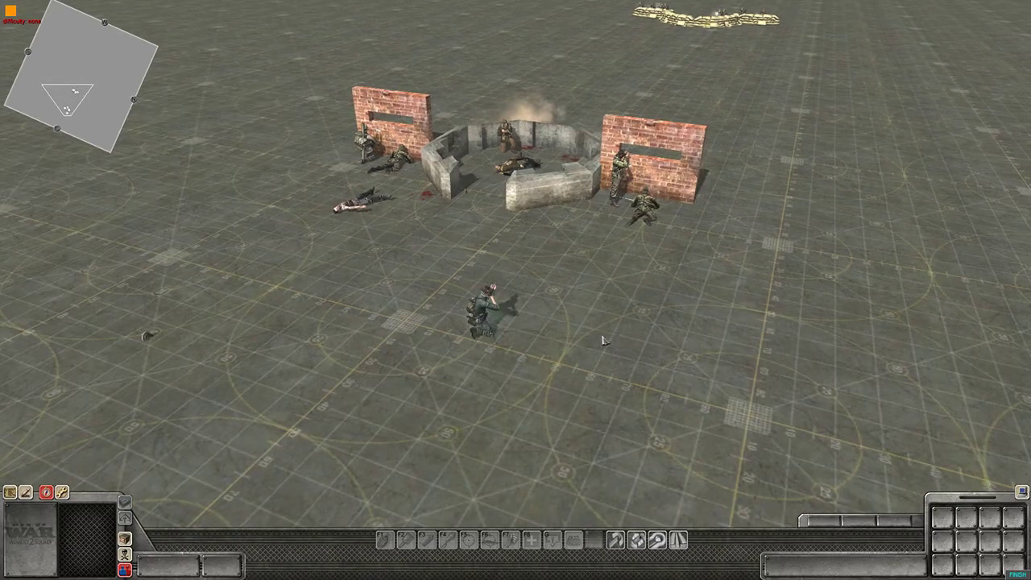
scroll(670, 226, up, 1)
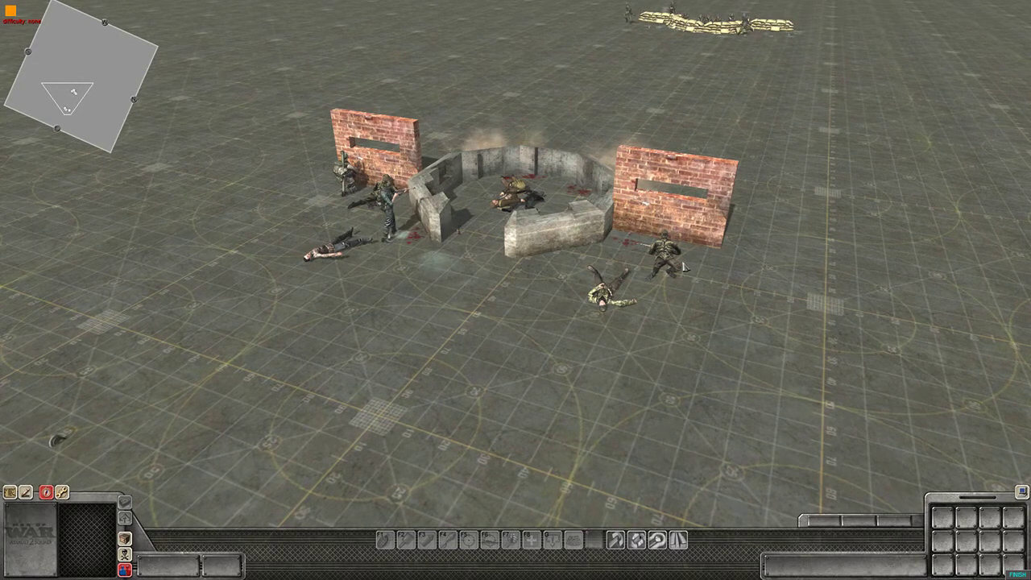
Step: Follow the battle from the emplacement to player 1's sandbags and examine how the infantry there advance
key(Right)
key(Up)
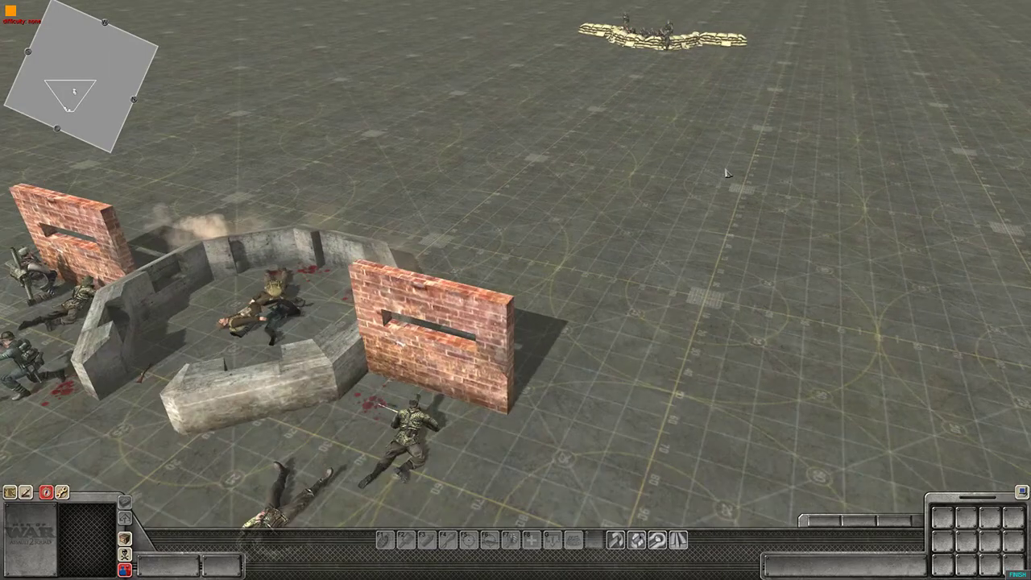
scroll(741, 166, up, 1)
middle_drag(741, 166, 344, 176)
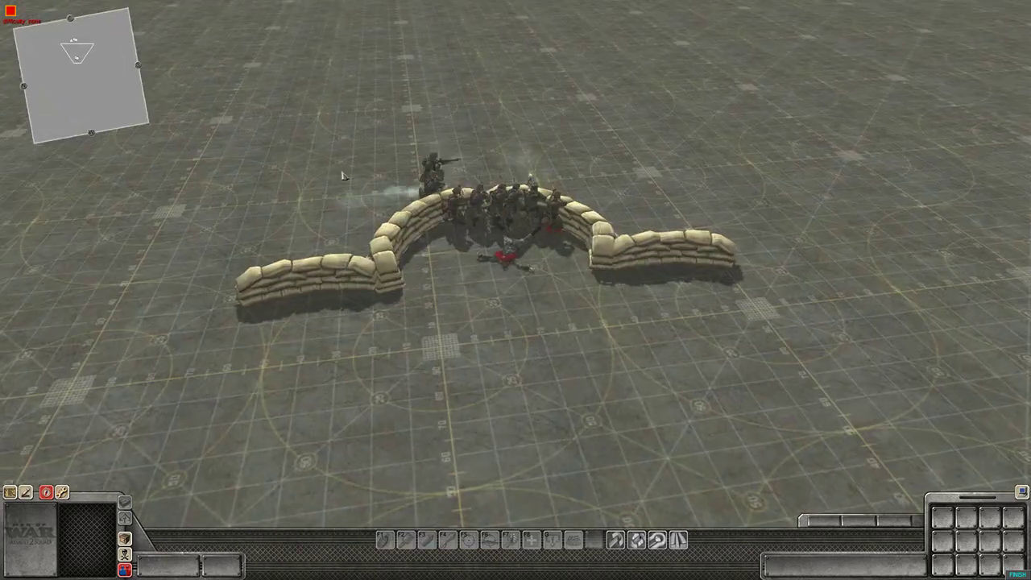
key(Up)
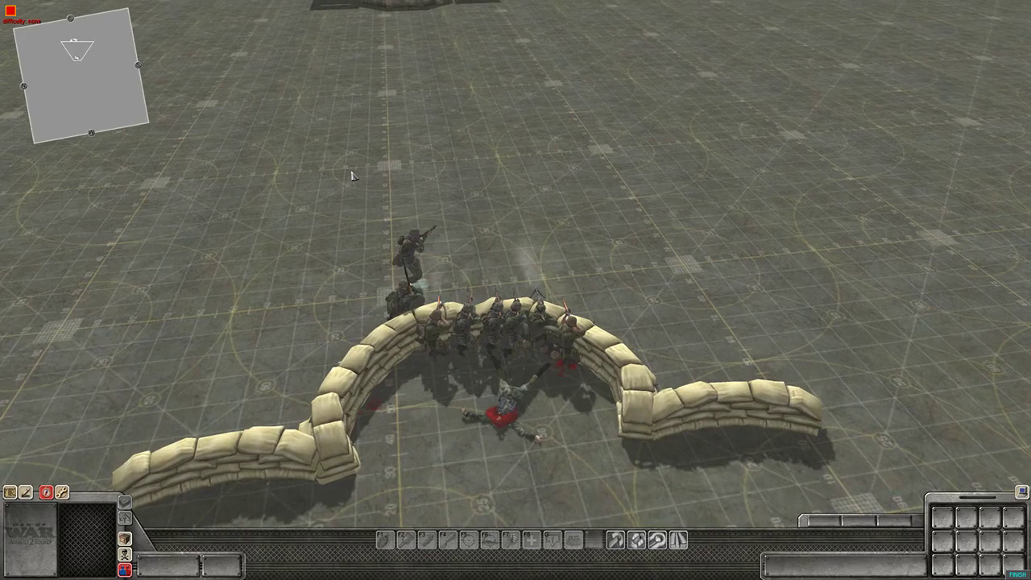
key(Down)
middle_drag(442, 159, 385, 107)
key(Up)
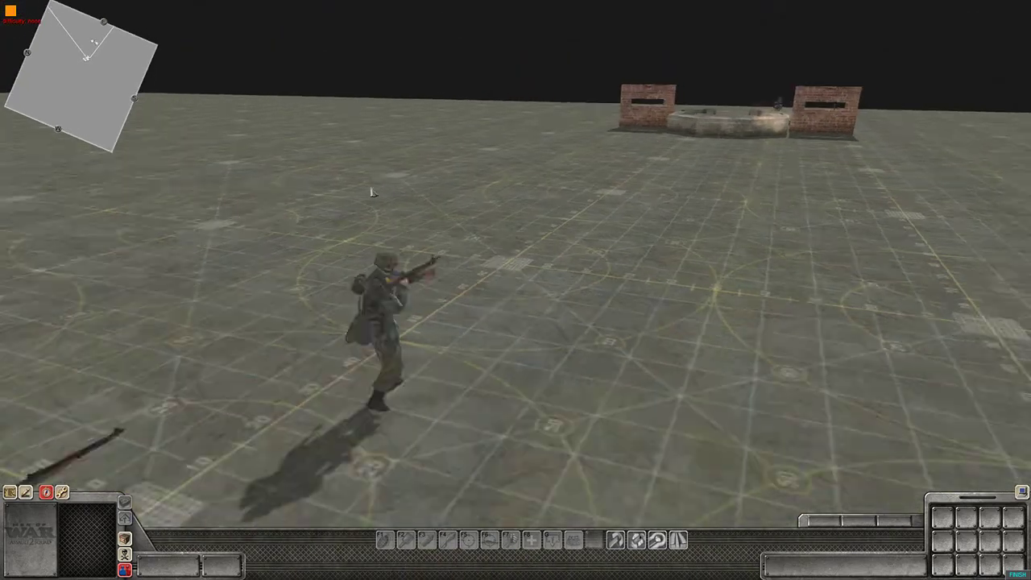
scroll(394, 191, down, 5)
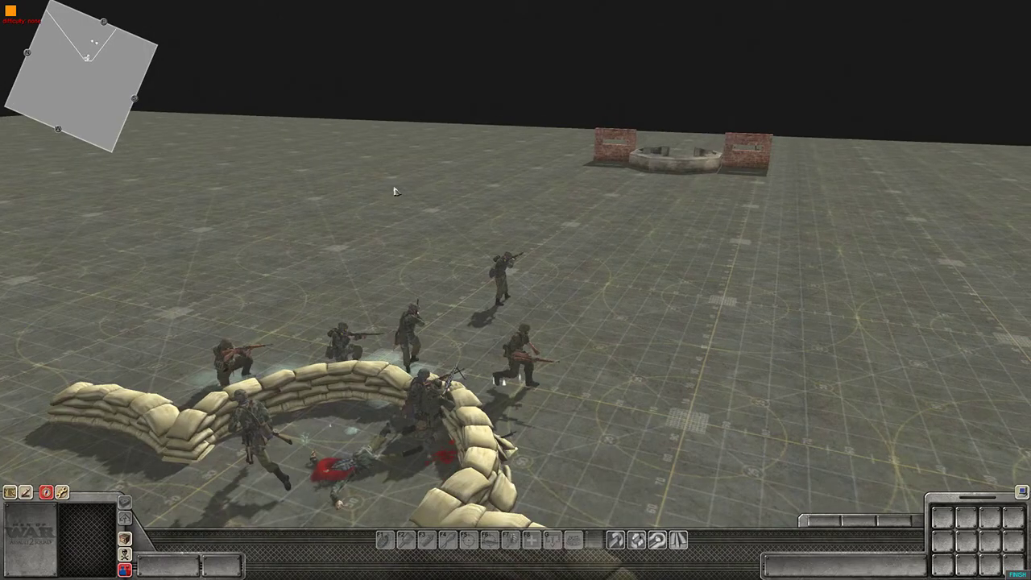
middle_drag(552, 207, 221, 236)
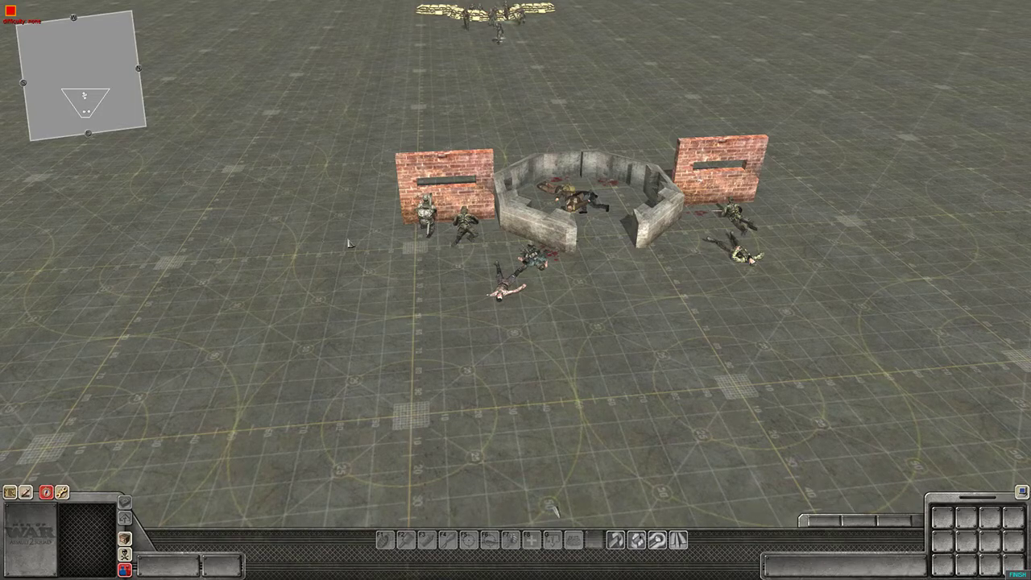
Step: Return to the concrete emplacement and switch control to the side defending it
middle_drag(427, 223, 487, 271)
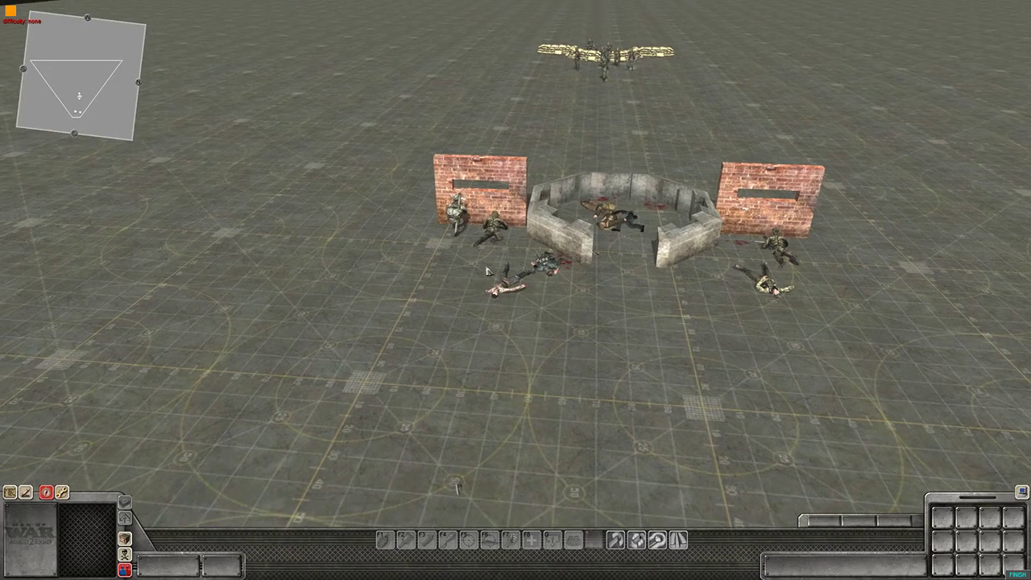
scroll(467, 239, up, 2)
scroll(467, 239, down, 3)
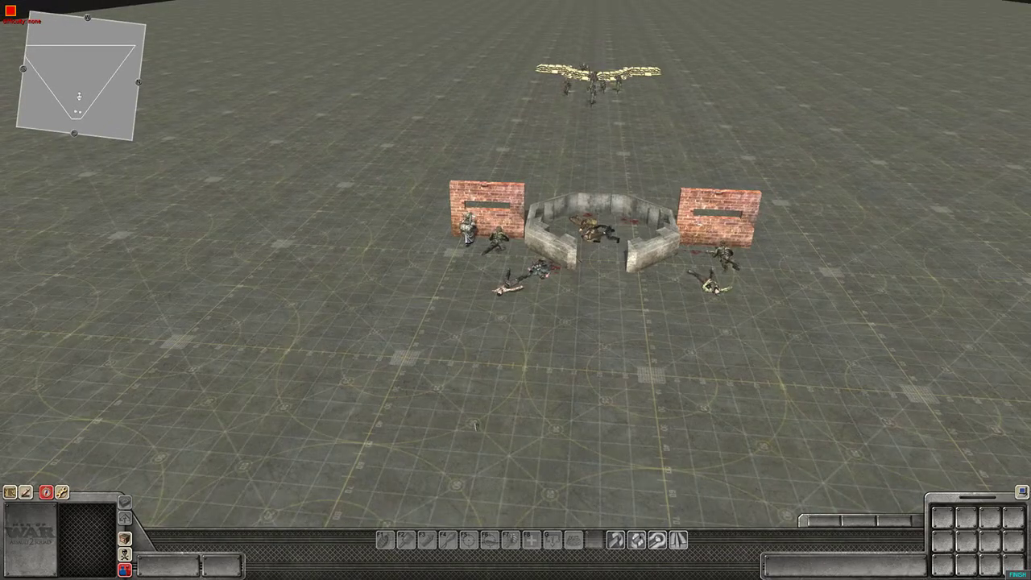
key(1)
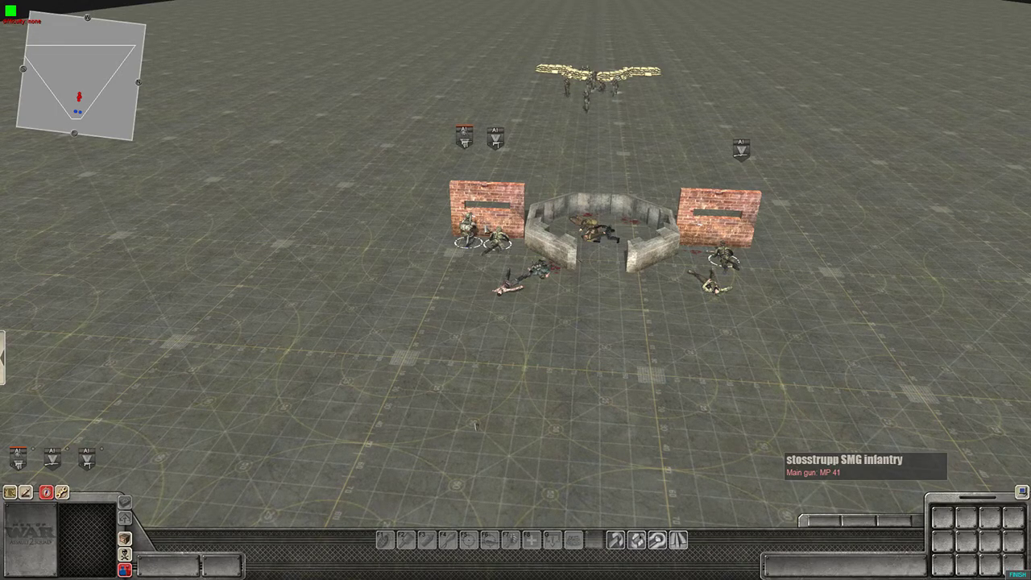
Step: Take direct control of the stosstrupp SMG infantryman lying behind the brick wall and make him stand up
click(497, 240)
scroll(474, 425, down, 4)
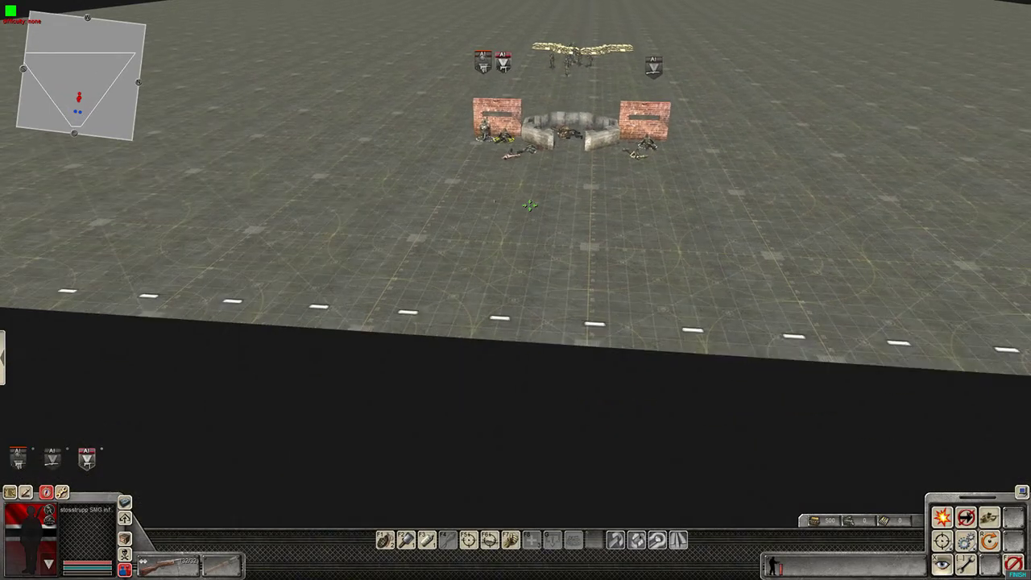
scroll(483, 331, up, 3)
scroll(483, 331, up, 3)
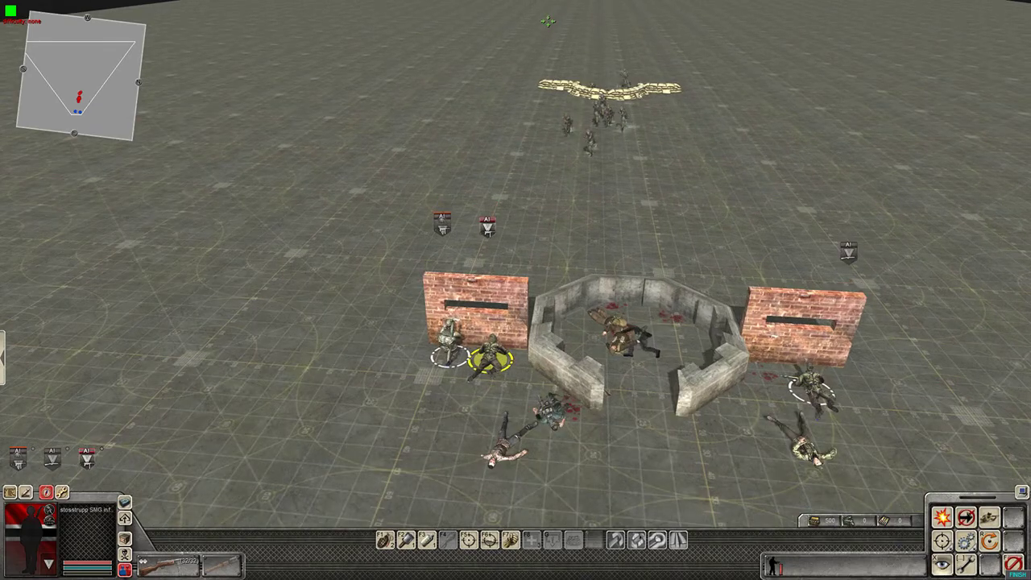
key(End)
key(Right)
key(Down)
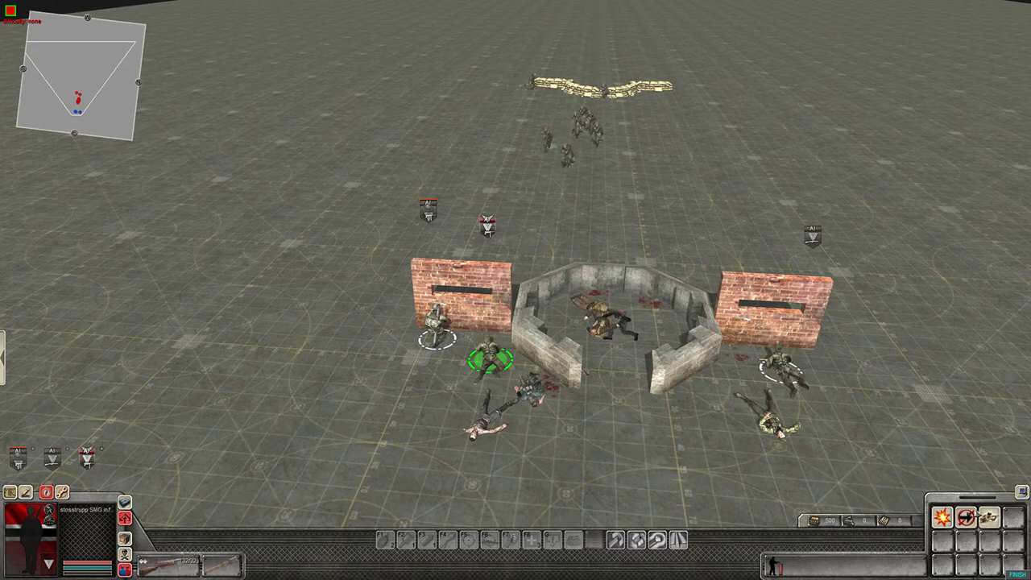
click(989, 517)
Step: Move the SMG infantryman between the brick wall and emplacement under direct control and fire at the advancing enemy infantry
key(Right)
key(Down)
click(587, 157)
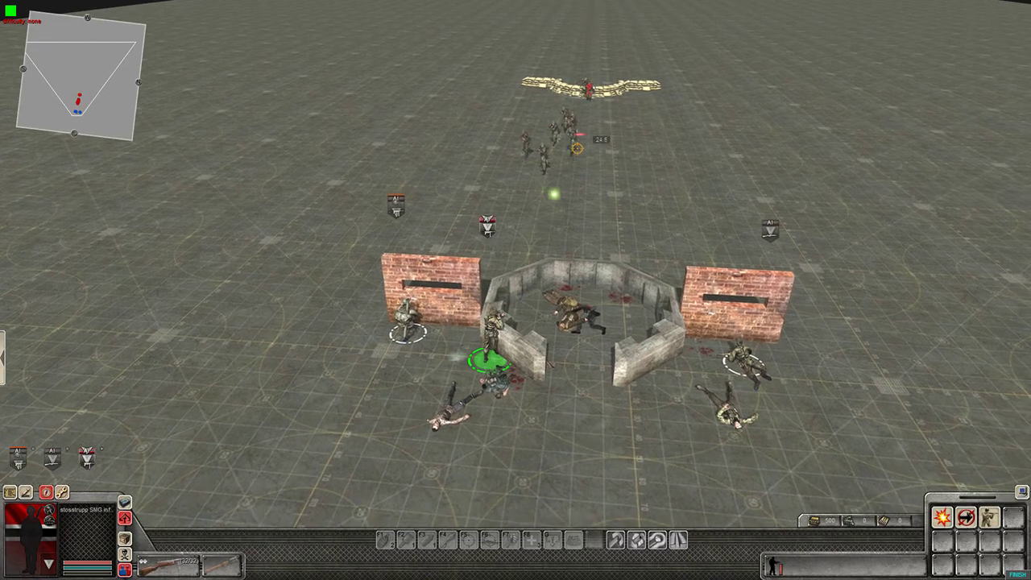
key(Left)
key(Right)
click(554, 140)
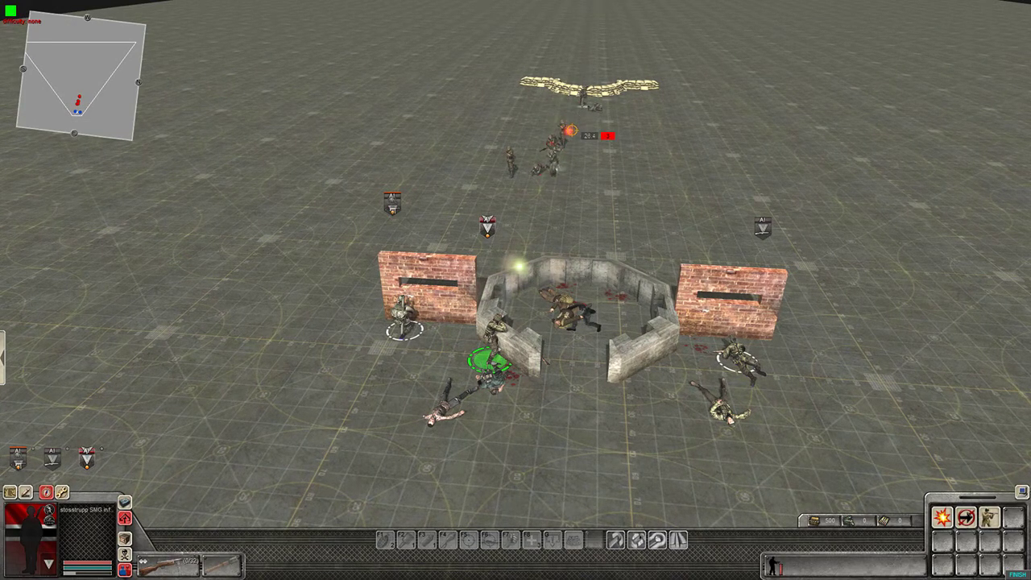
key(Left)
key(Up)
key(Right)
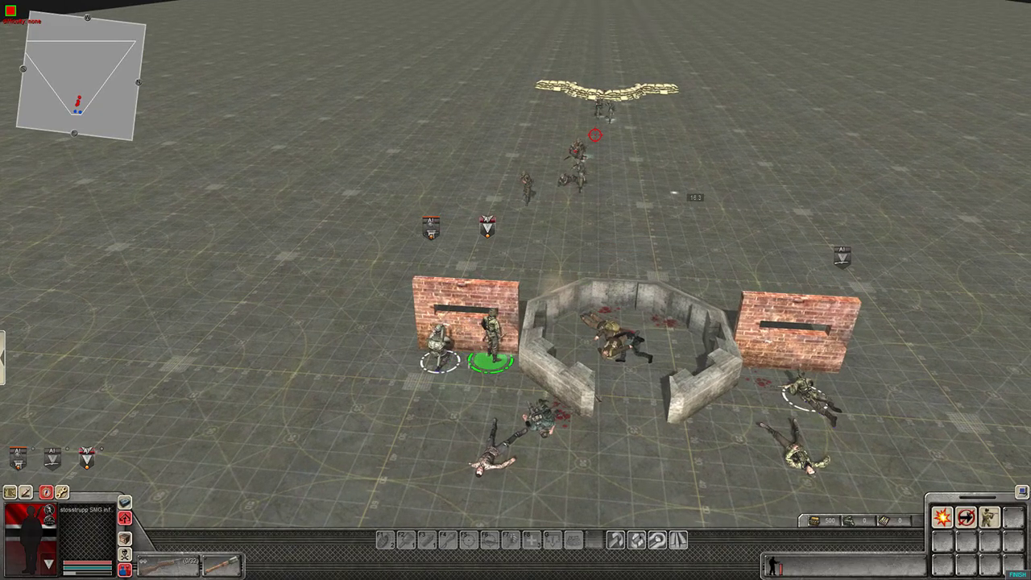
key(Down)
key(Right)
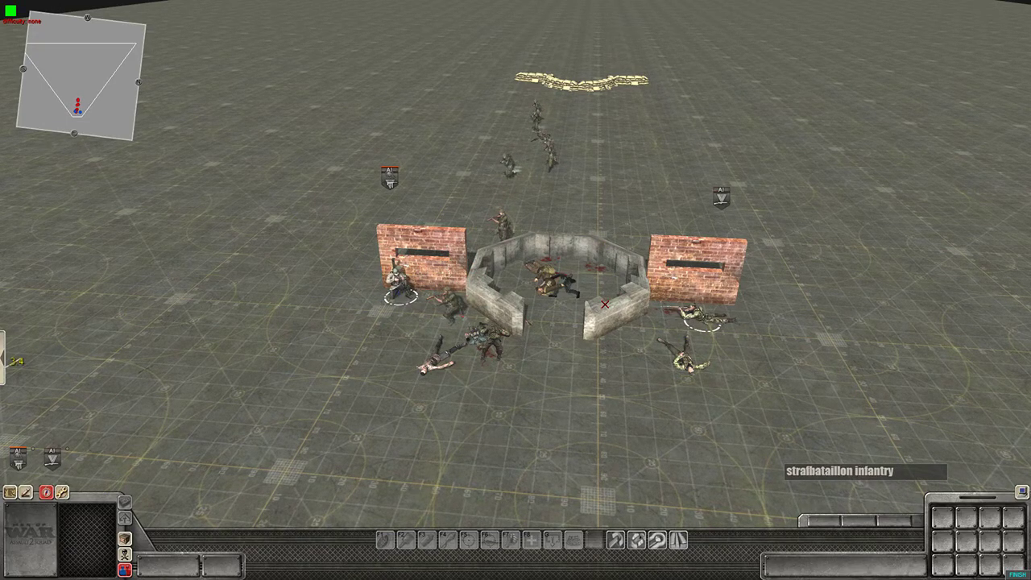
Step: Select the stosstrupp infantryman behind the other brick wall and order him to cover behind the emplacement's nearby concrete side
click(398, 287)
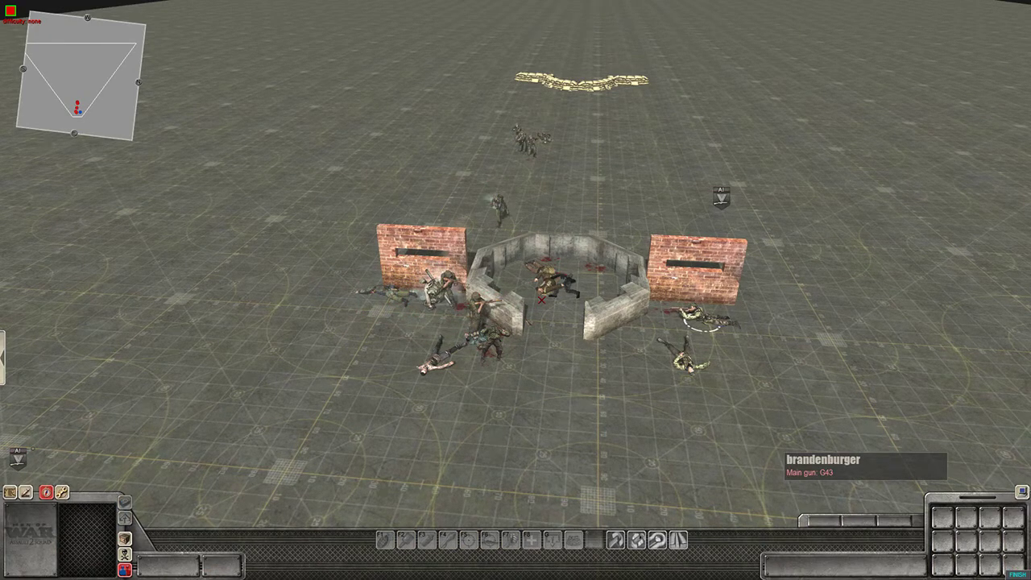
click(697, 316)
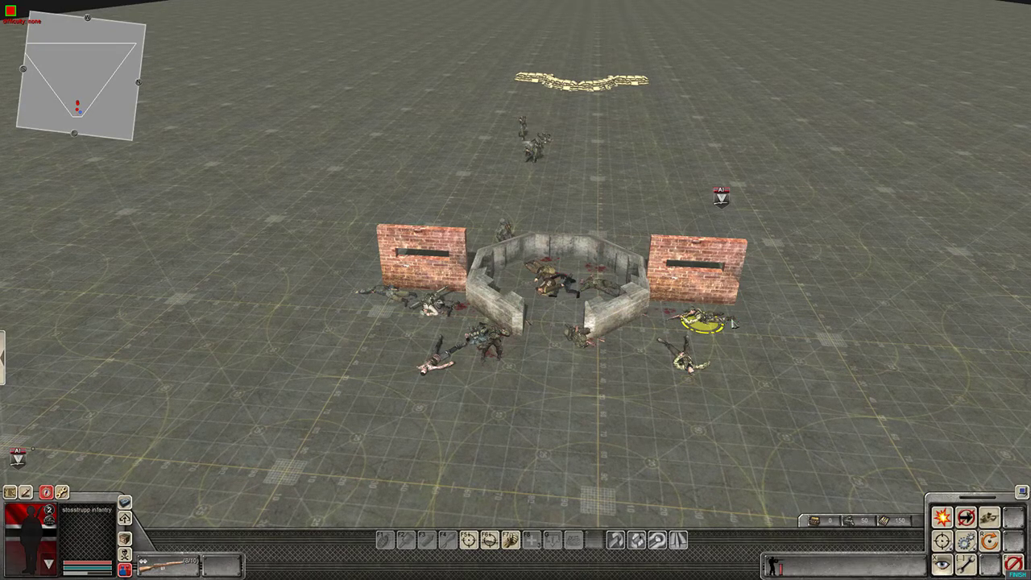
scroll(515, 290, up, 3)
scroll(516, 290, down, 2)
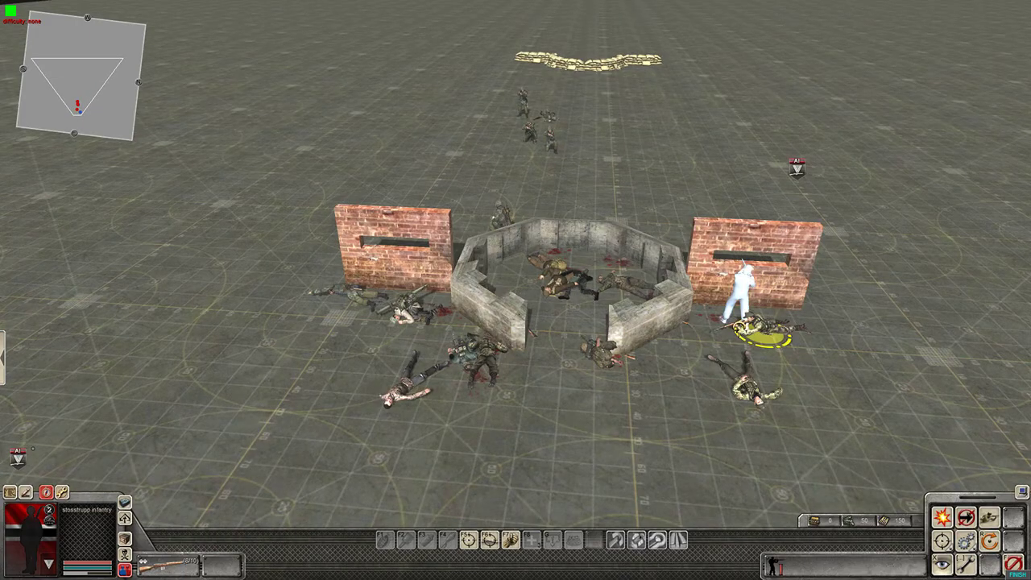
right_click(676, 340)
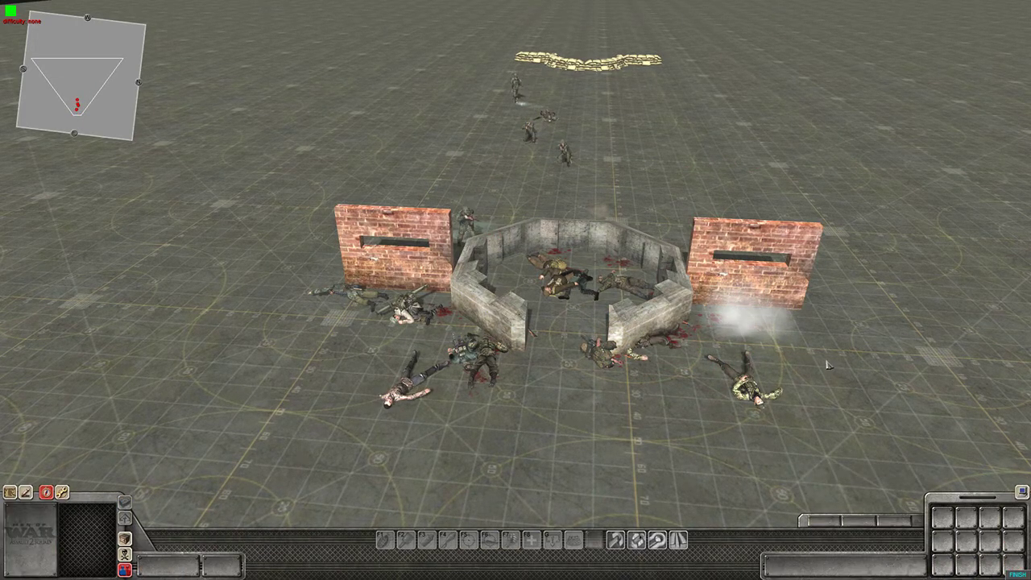
Step: End the mission test and reload the map in the editor
scroll(828, 364, down, 2)
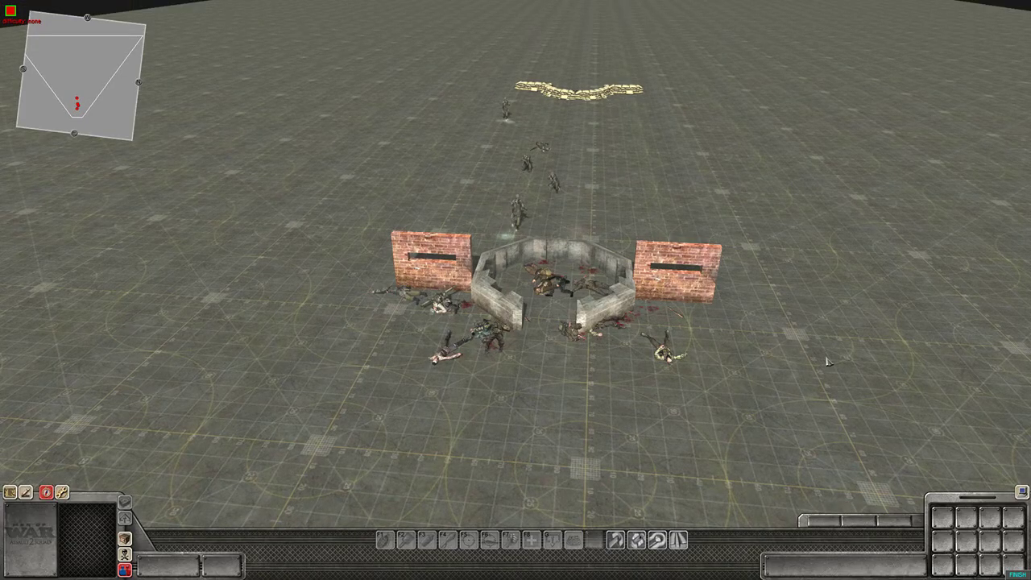
key(Down)
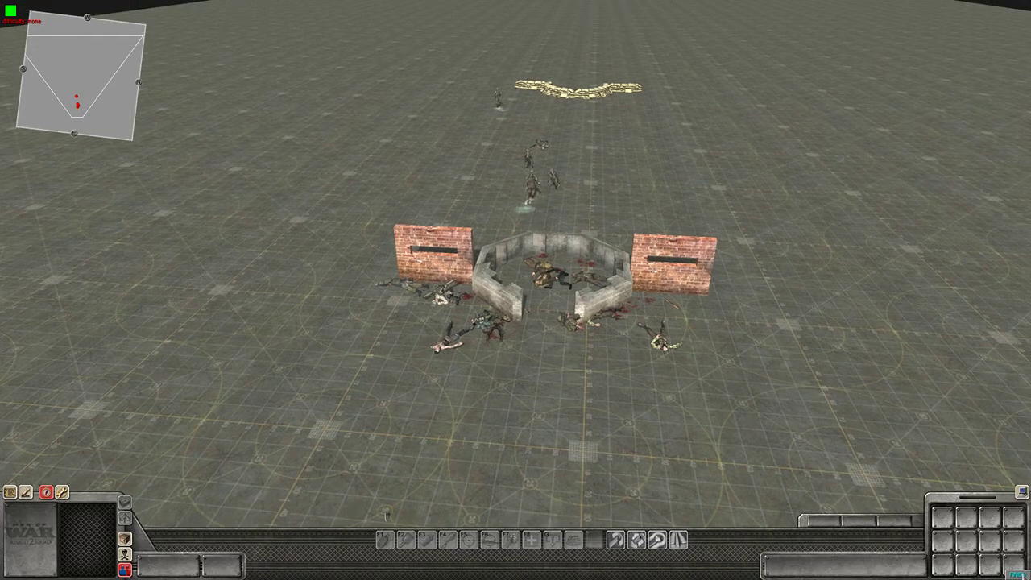
key(F9)
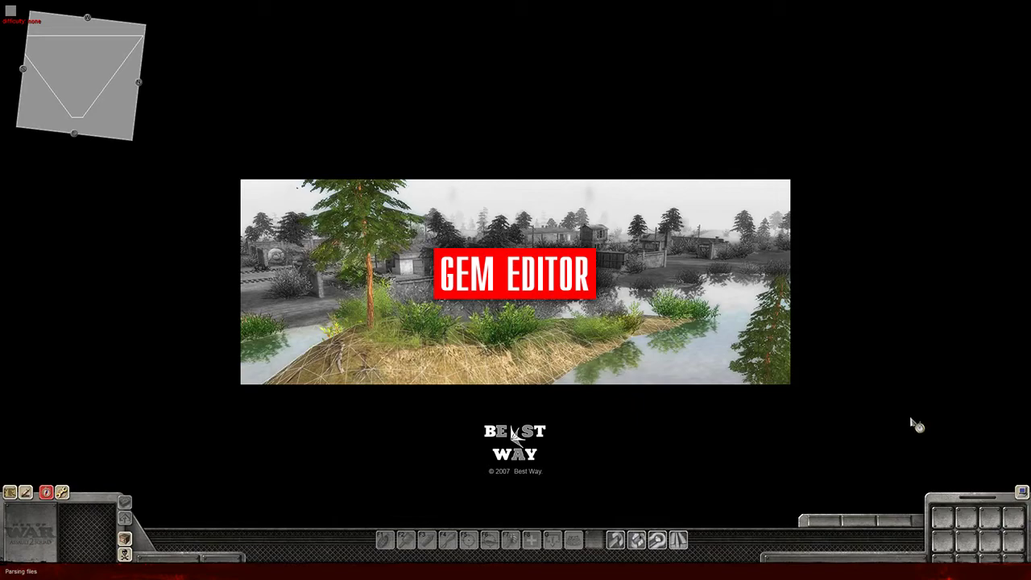